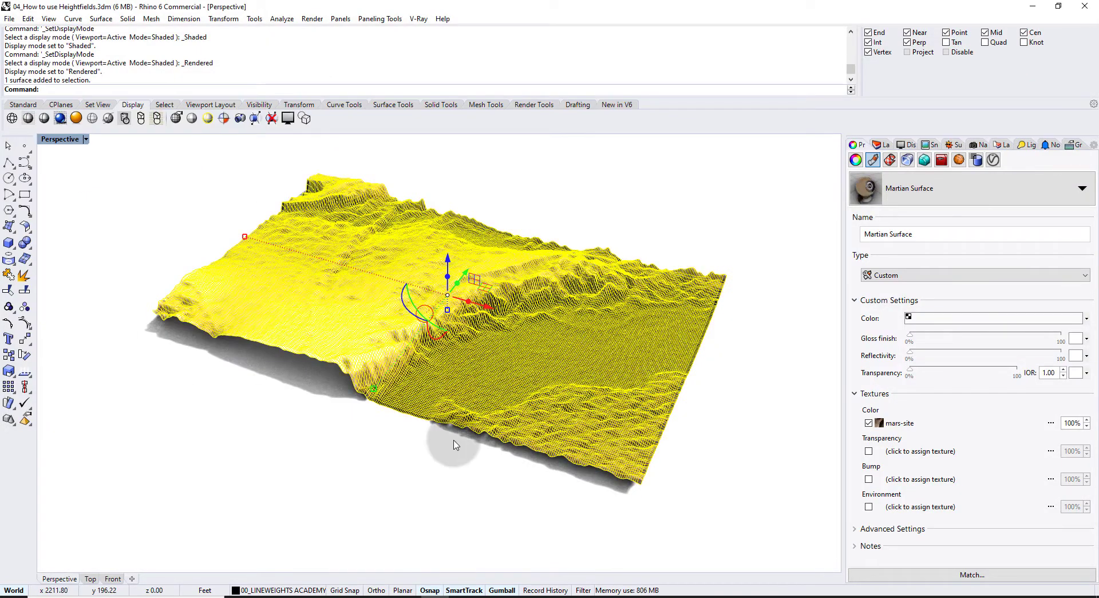
- Deselect the Mars-textured terrain and orbit the Perspective view to see it from above
click(408, 448)
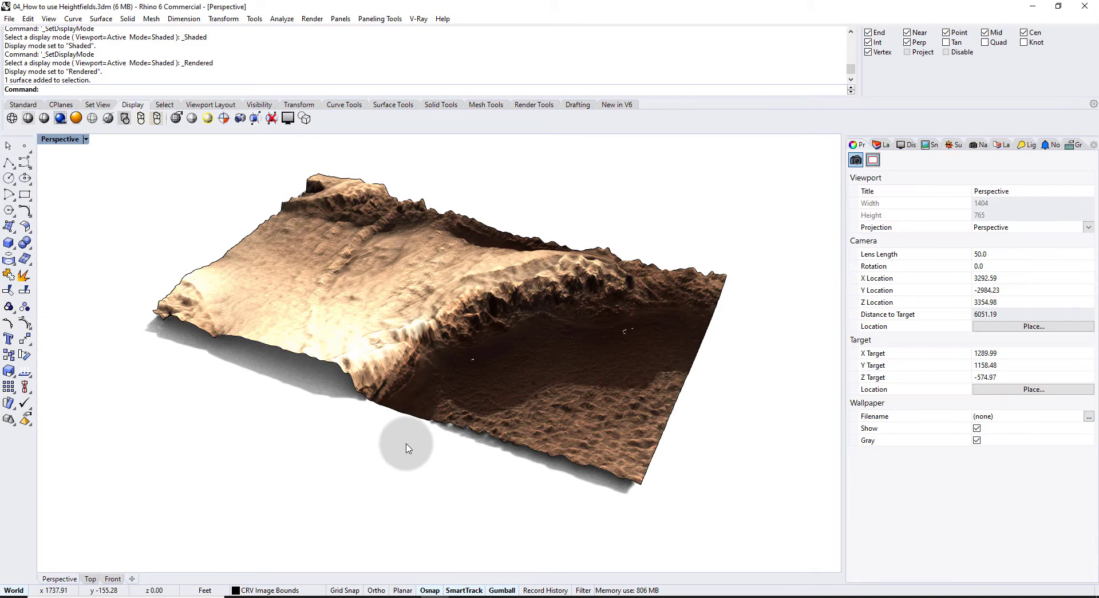
right_drag(431, 365, 419, 265)
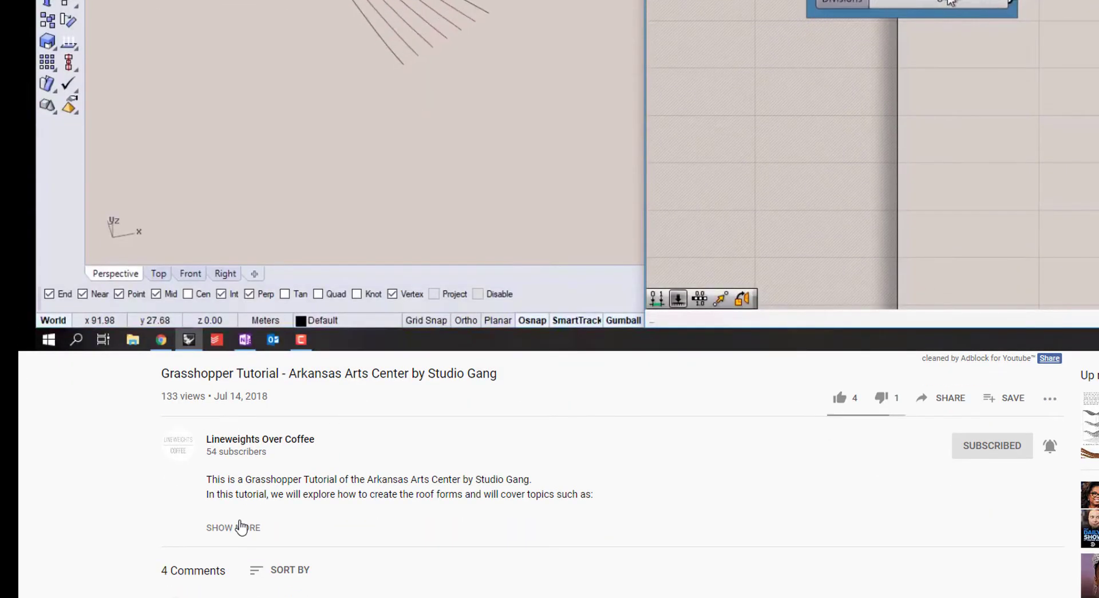
- Expand the video description, open the tutorial files link, then subscribe and choose a notification setting
click(248, 524)
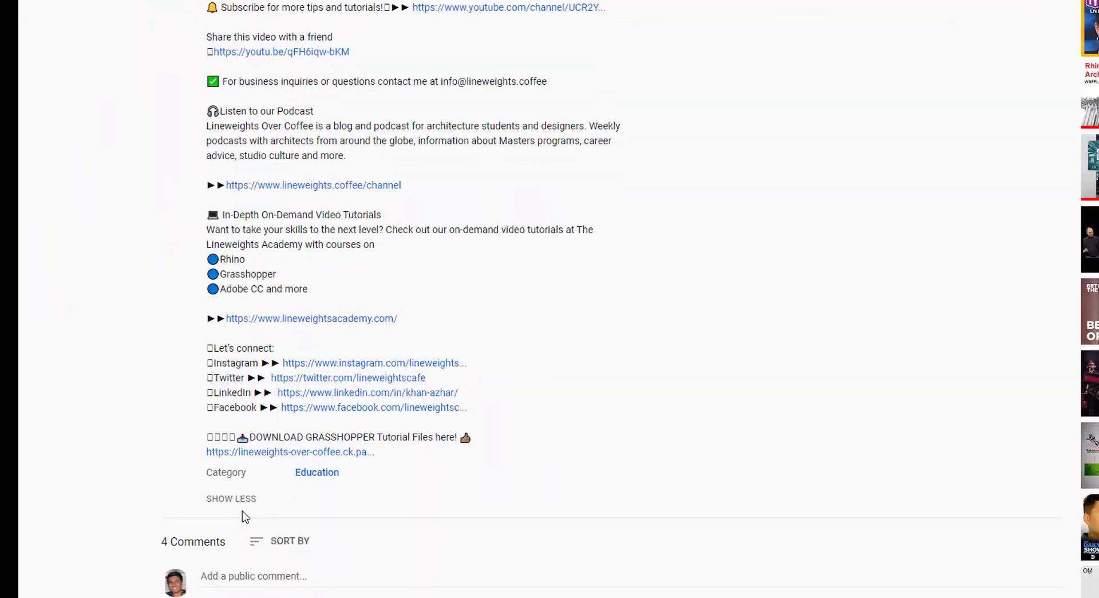
click(289, 452)
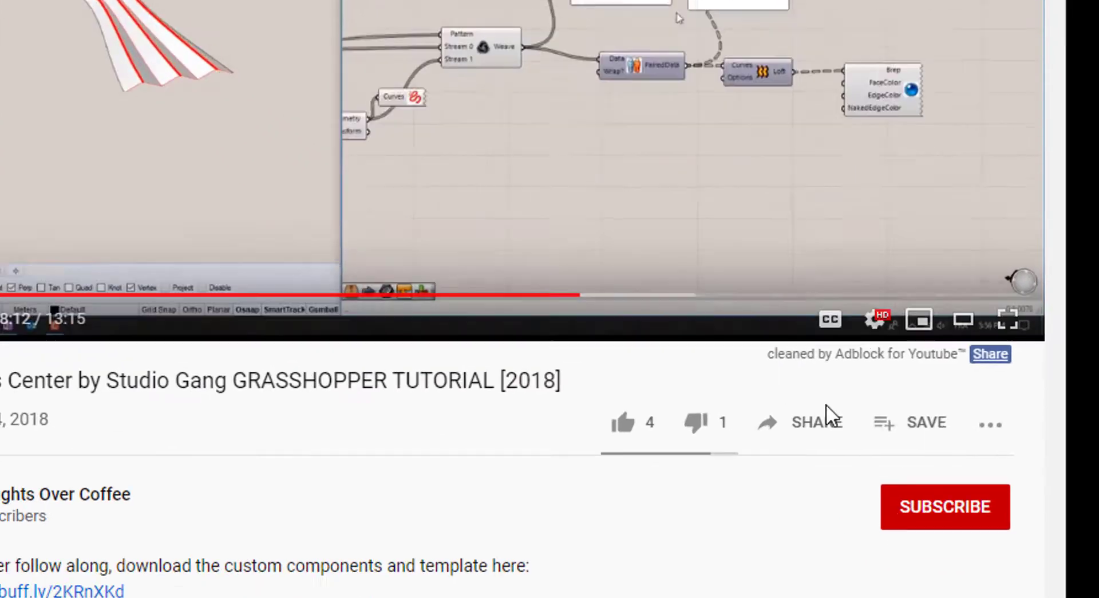
click(936, 514)
click(989, 509)
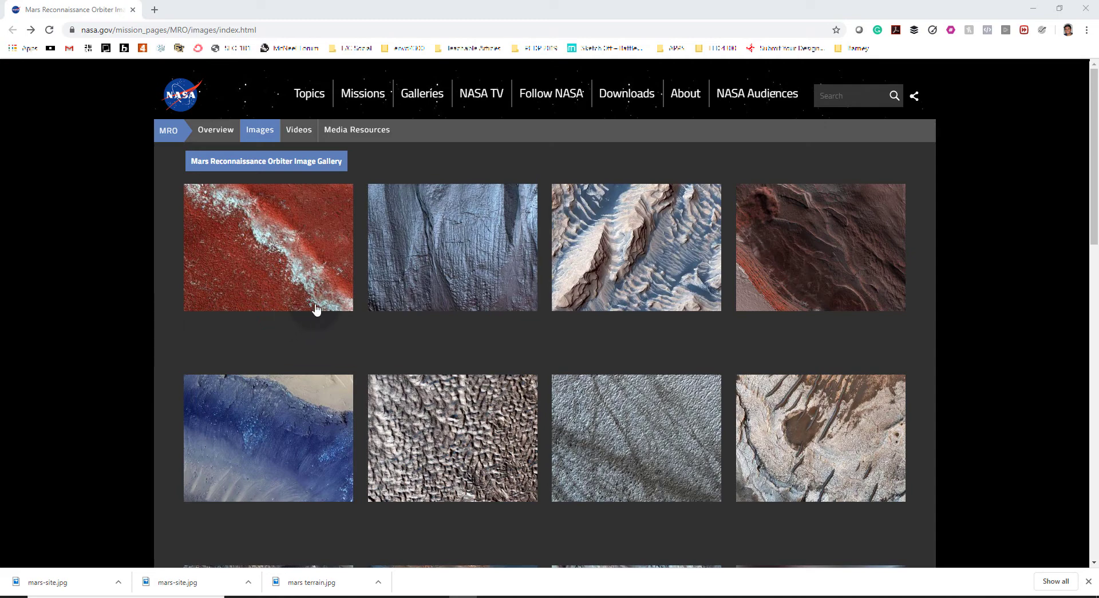
scroll(401, 285, down, 2)
scroll(411, 283, down, 2)
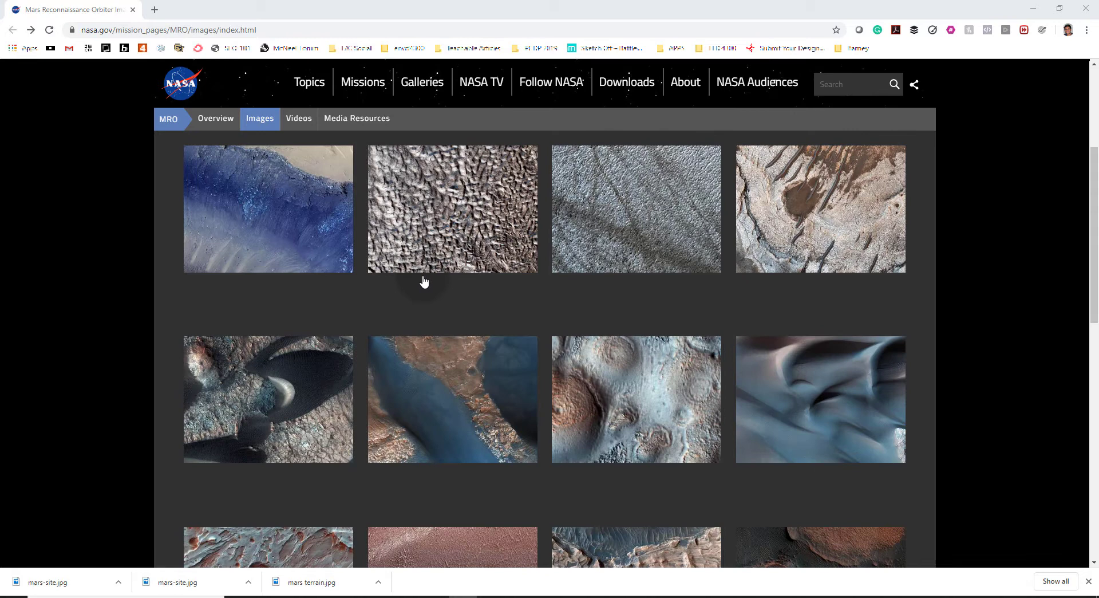
scroll(424, 282, down, 2)
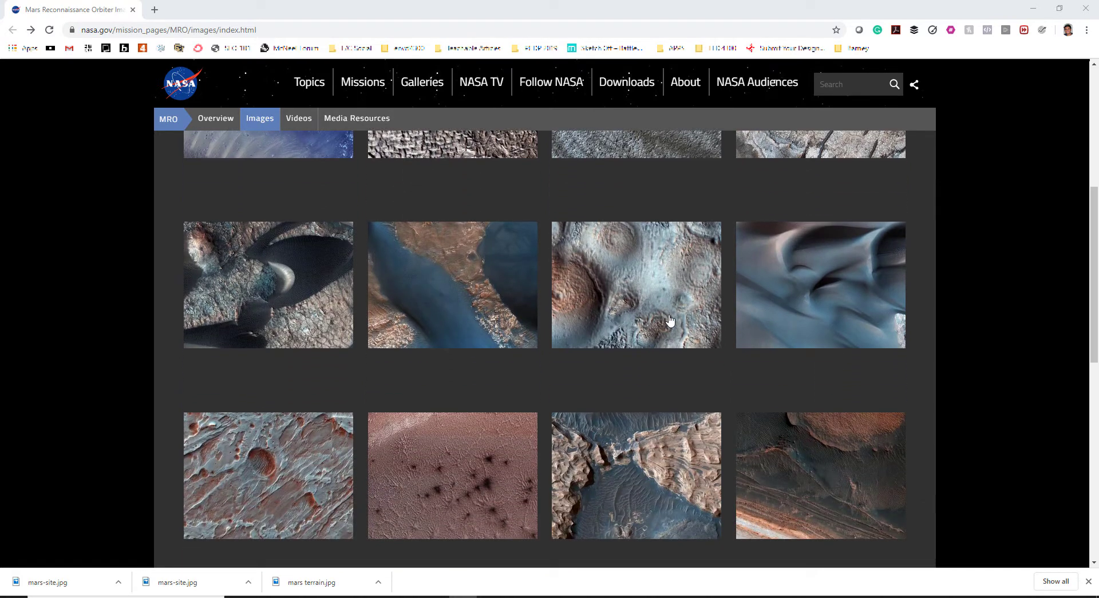
click(636, 313)
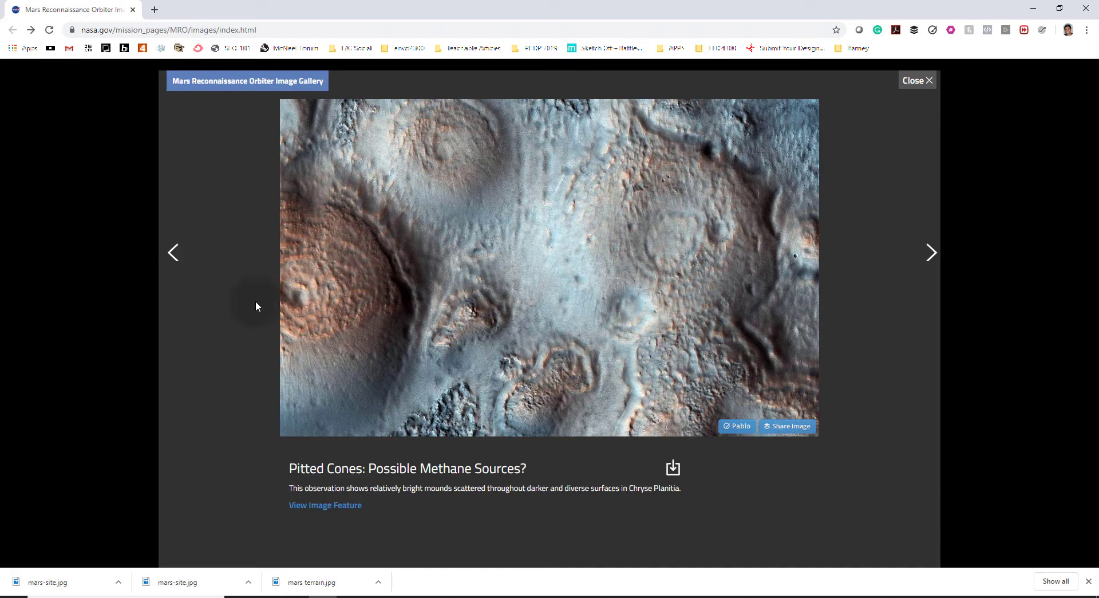
click(244, 83)
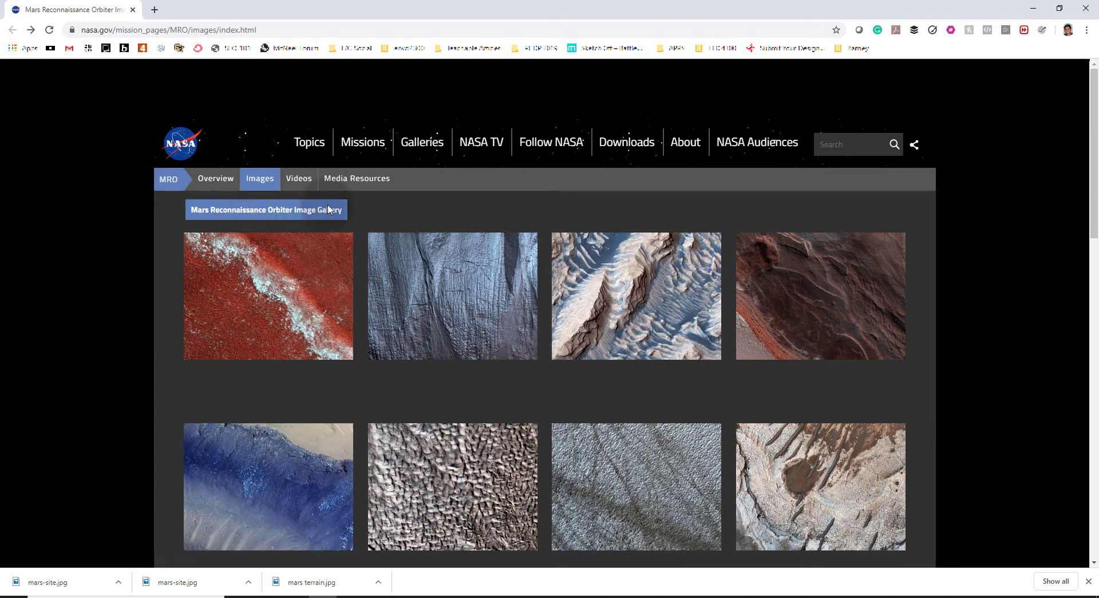
- Scroll the NASA Mars gallery and load more images to find the Honeycomb-Textured Landforms
scroll(597, 328, down, 8)
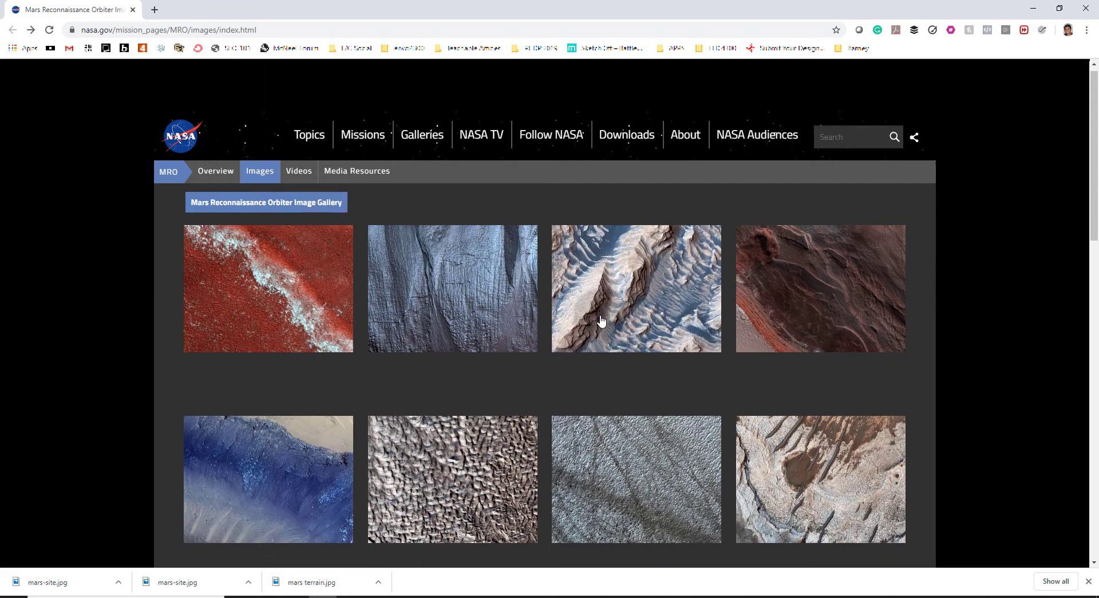
scroll(599, 318, down, 8)
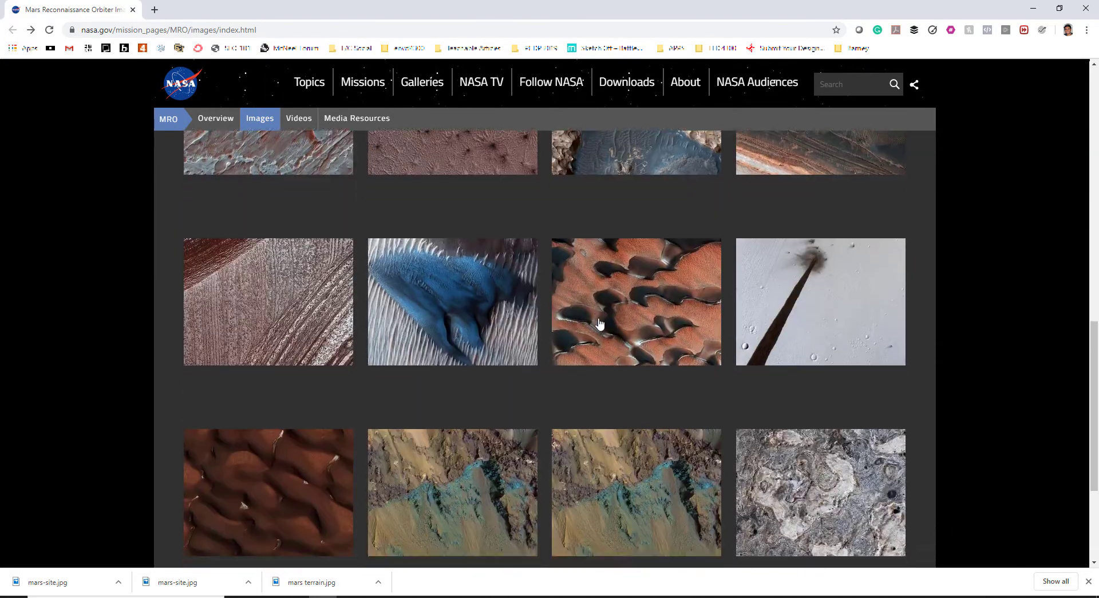
click(540, 424)
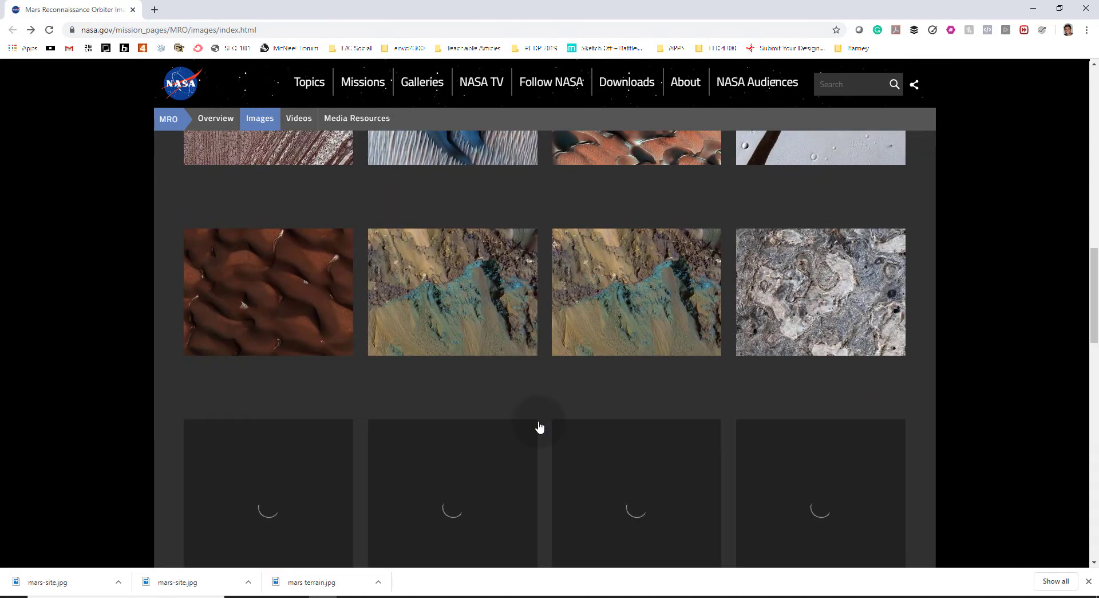
scroll(542, 417, down, 4)
scroll(545, 404, down, 4)
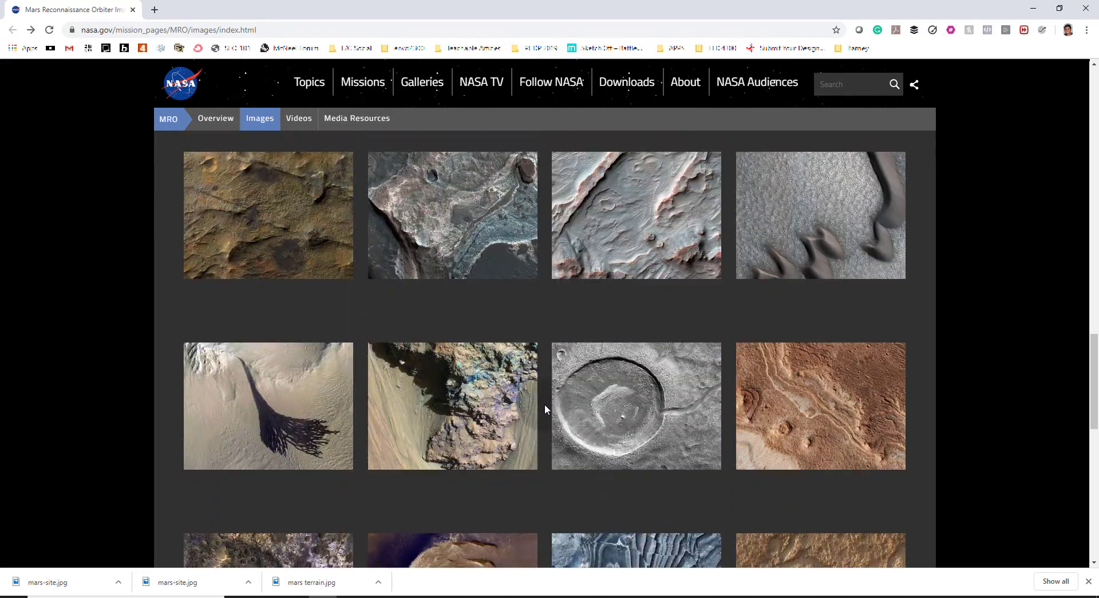
scroll(545, 404, down, 3)
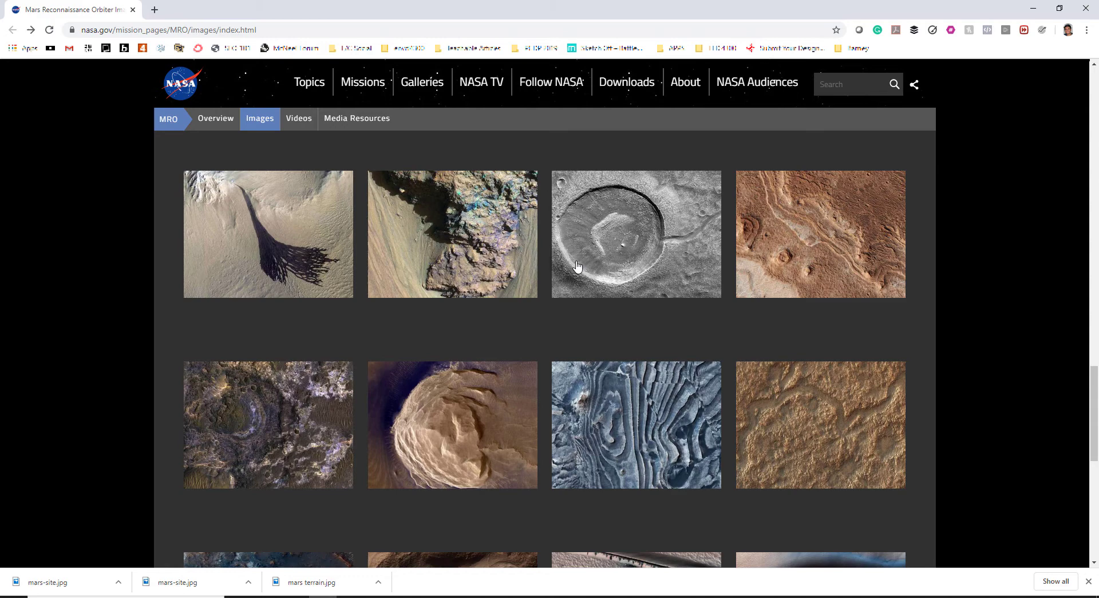
scroll(584, 270, down, 5)
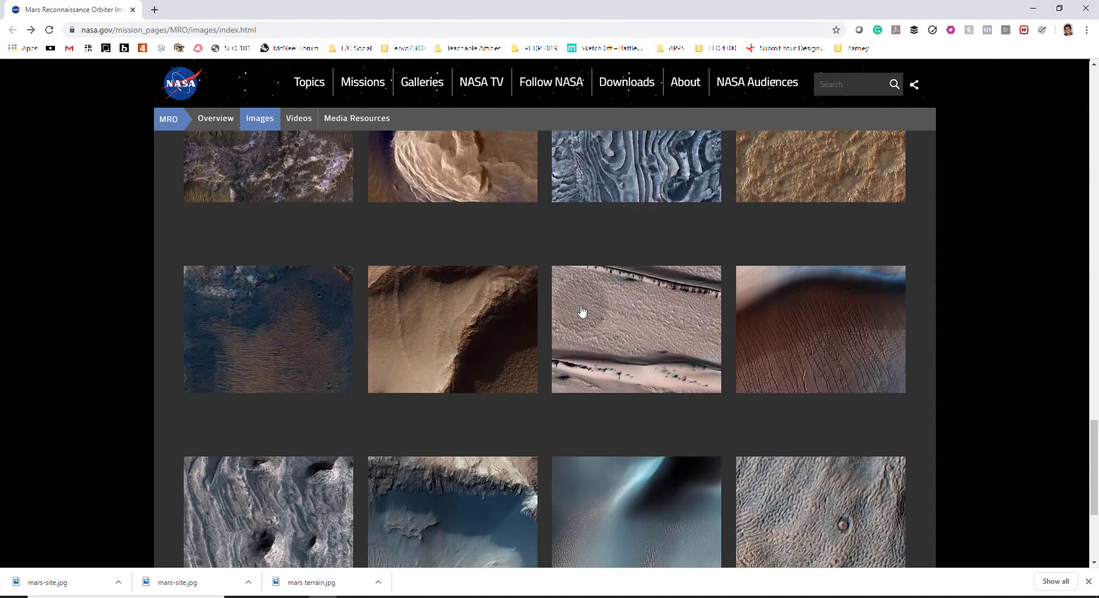
- Open the Honeycomb-Textured Landforms image full-size (pia22118.jpg) and right-click it for saving options
click(469, 331)
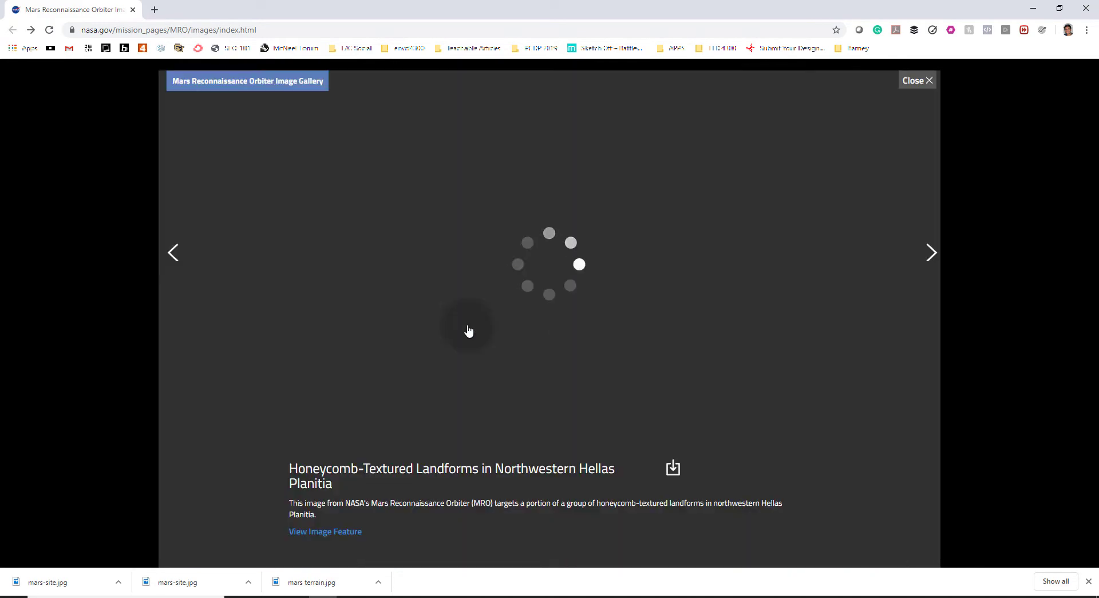
mouse_move(588, 319)
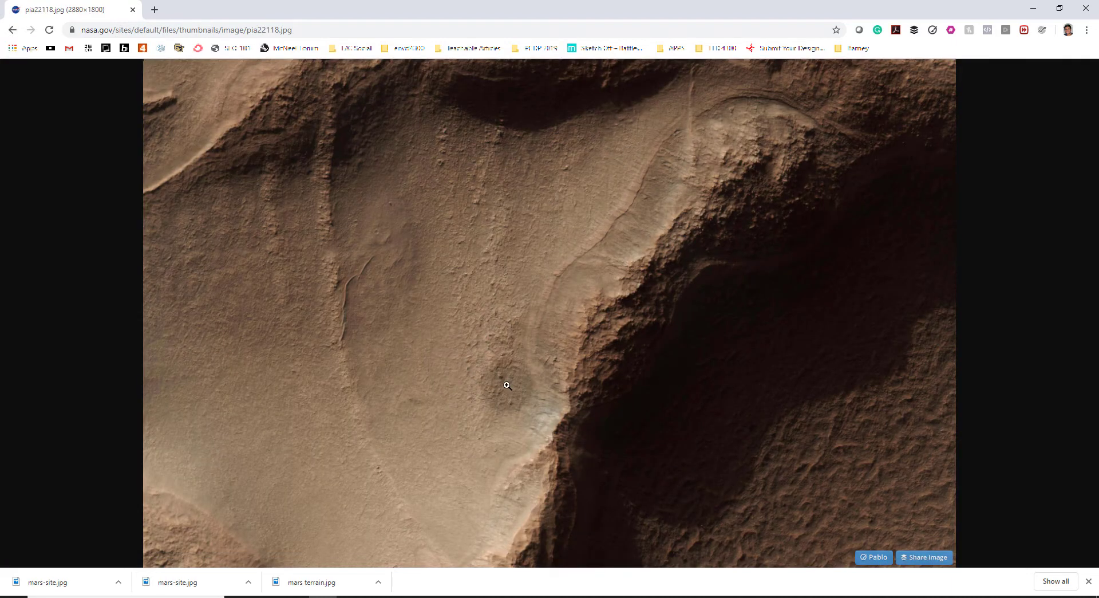
right_click(553, 215)
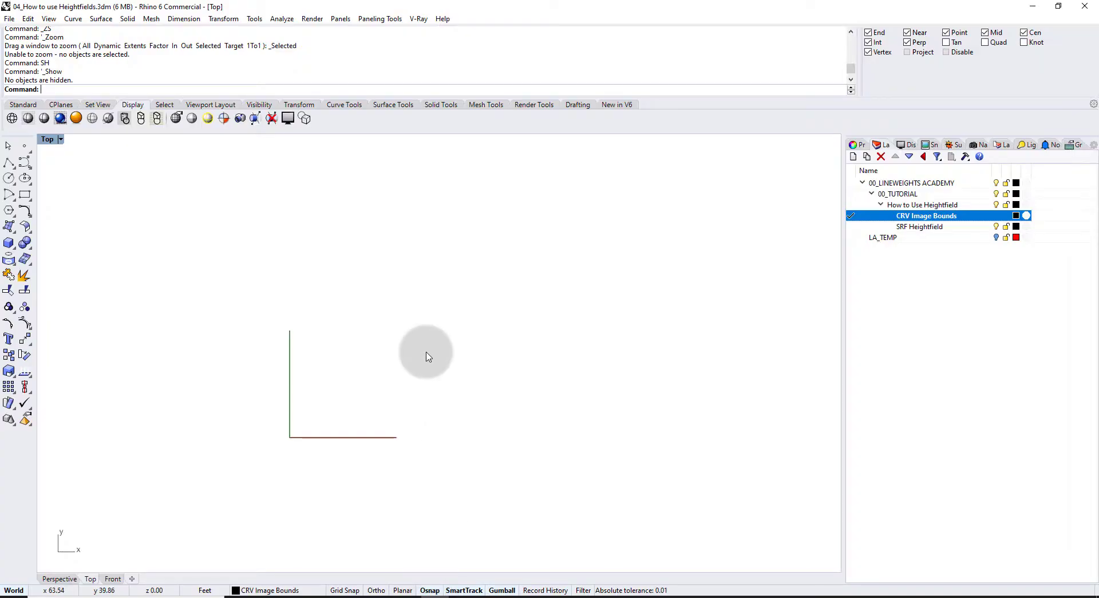
- Draw a corner-to-corner rectangle 2880 long by 1800 wide above the origin
click(31, 197)
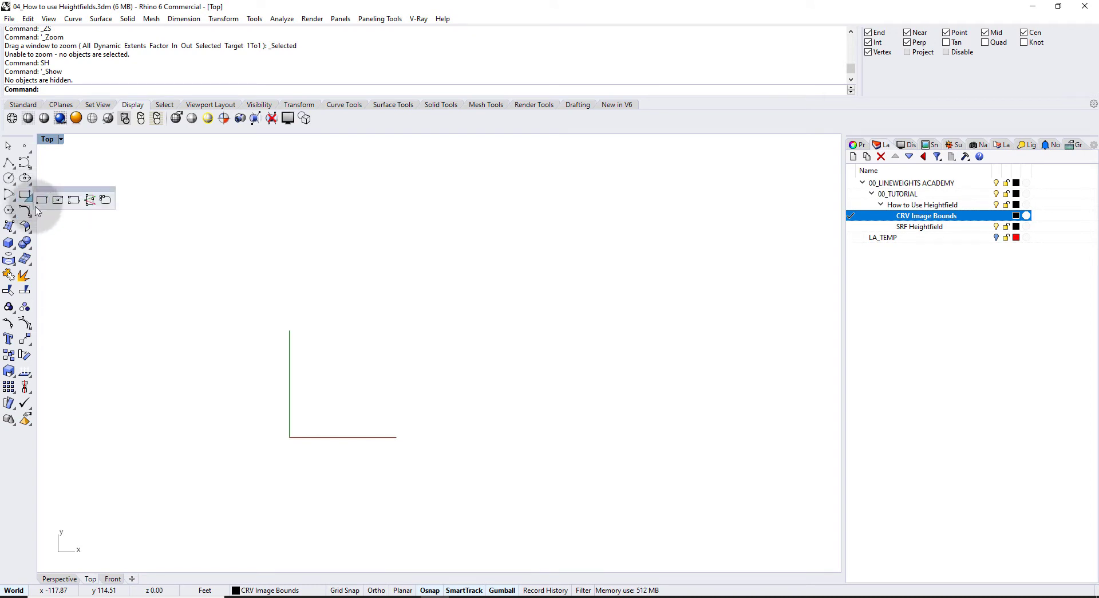
click(41, 199)
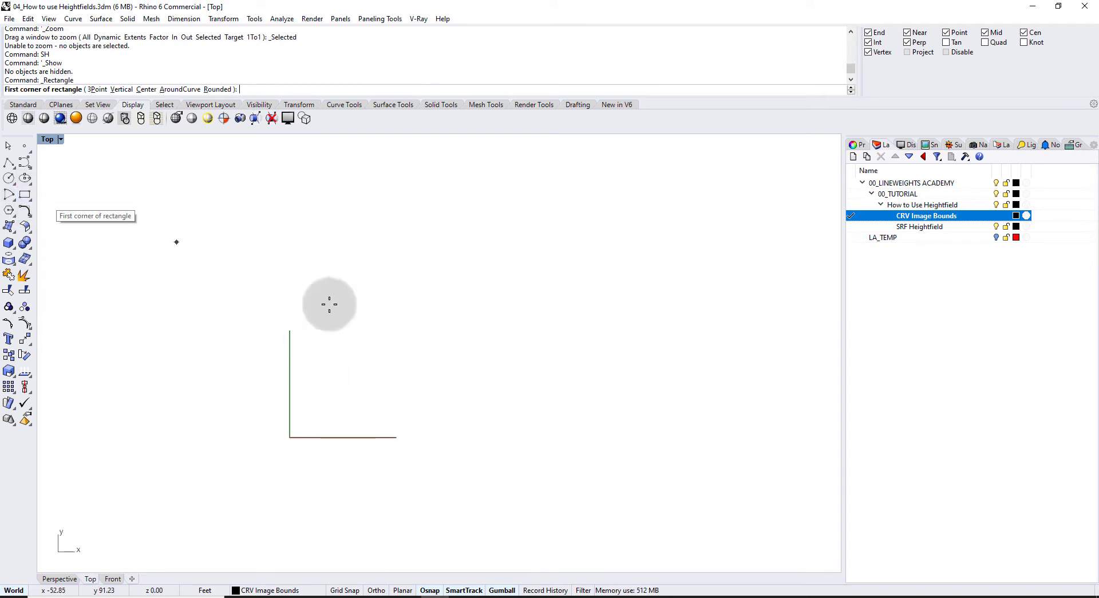
click(340, 394)
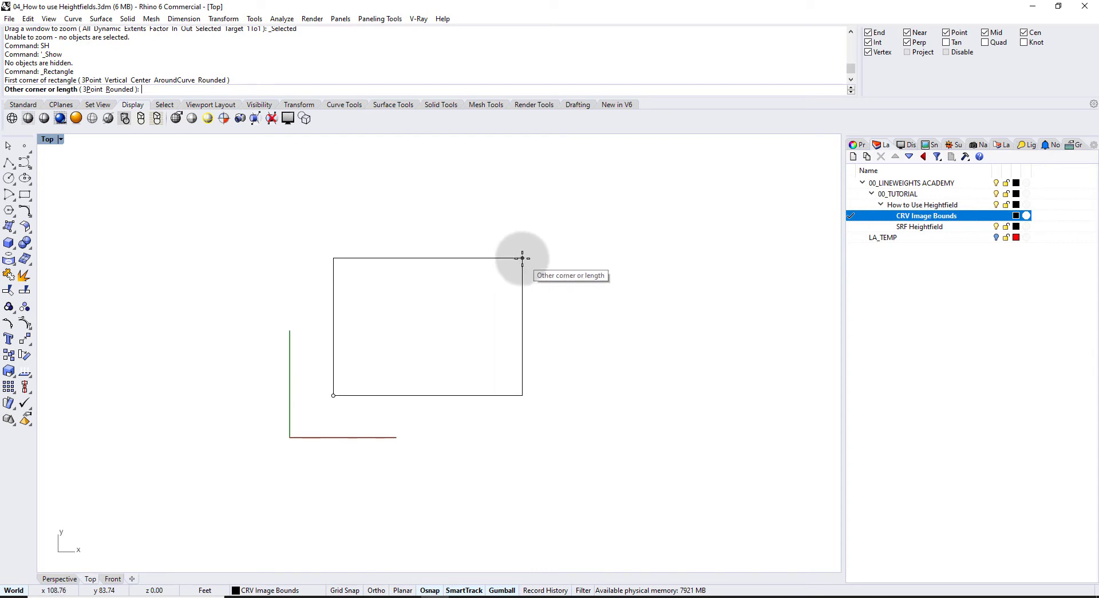
text(288)
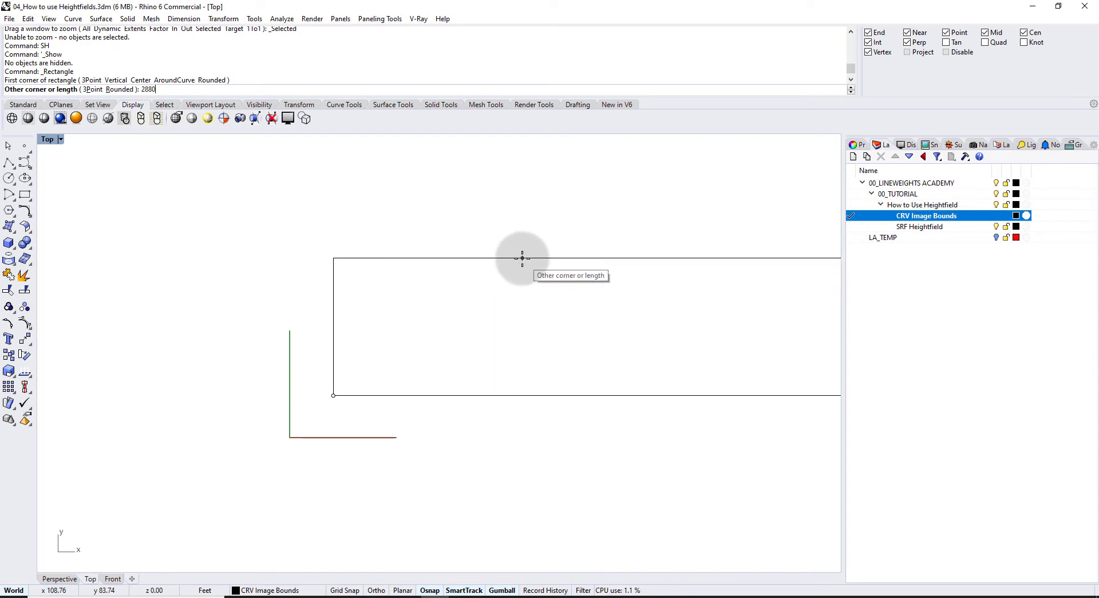
text(0)
key(Return)
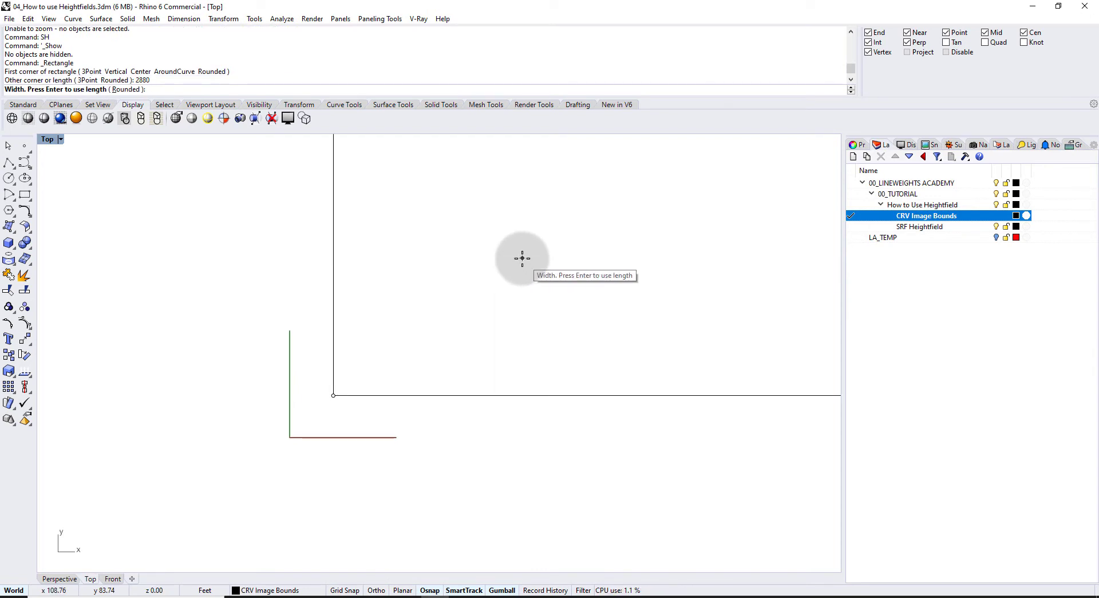
text(1800)
key(Return)
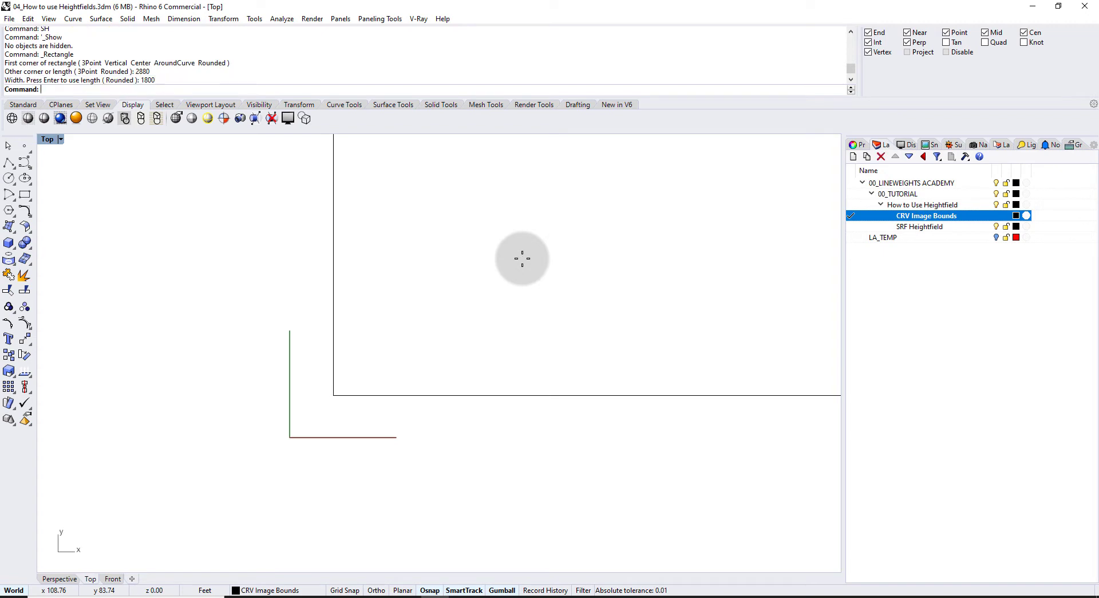
- Zoom to the rectangle with ZS and check it in the Perspective and Top views
click(333, 264)
text(zs)
key(Return)
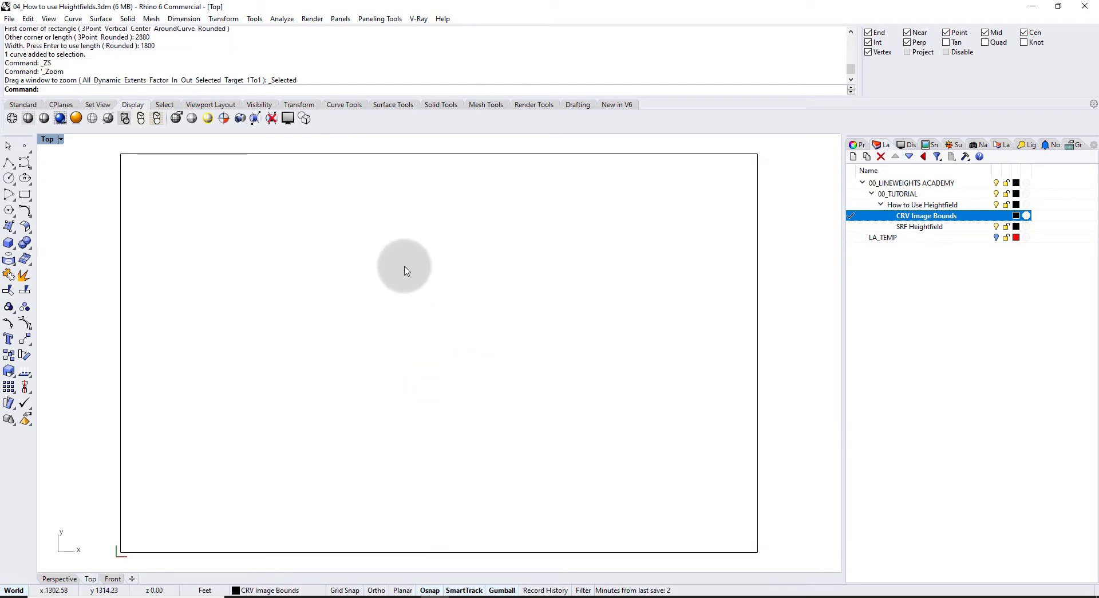
scroll(405, 269, down, 5)
right_drag(419, 287, 398, 329)
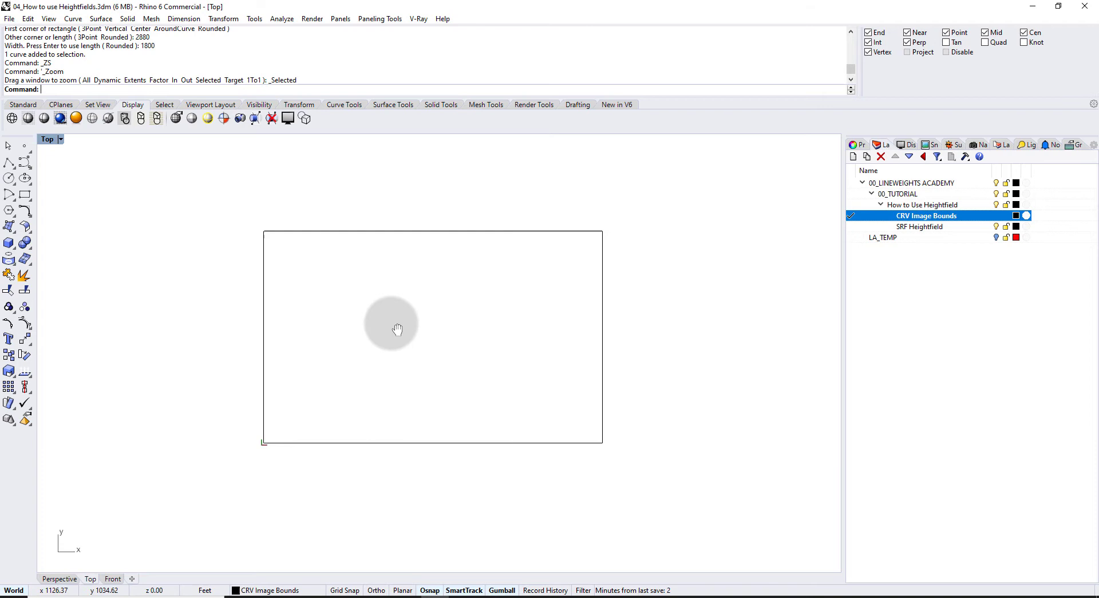
click(57, 579)
right_drag(286, 441, 258, 482)
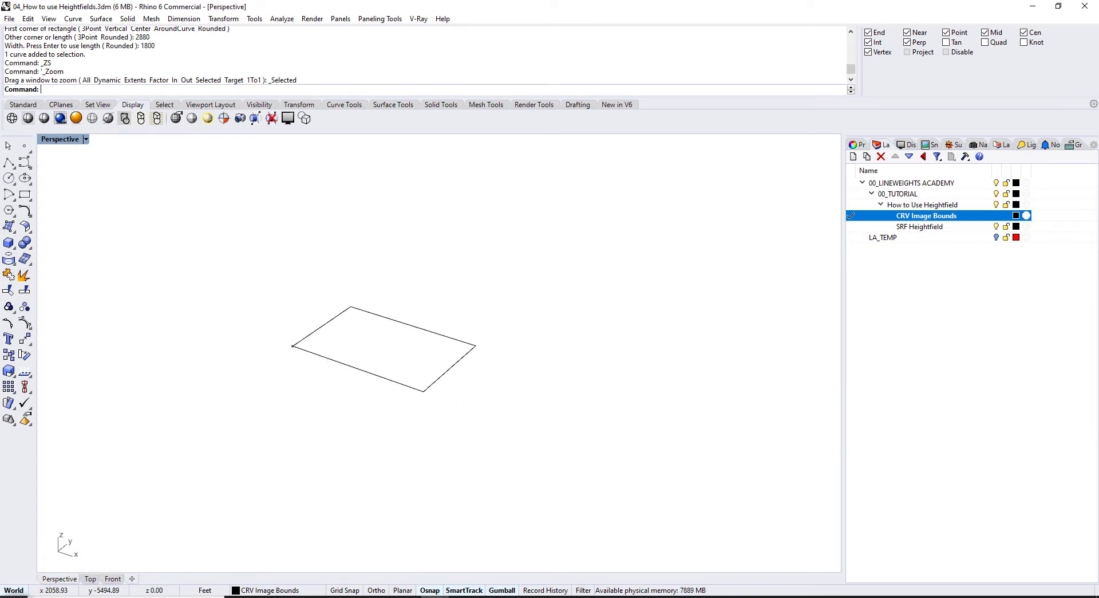
click(90, 578)
right_drag(381, 422, 415, 412)
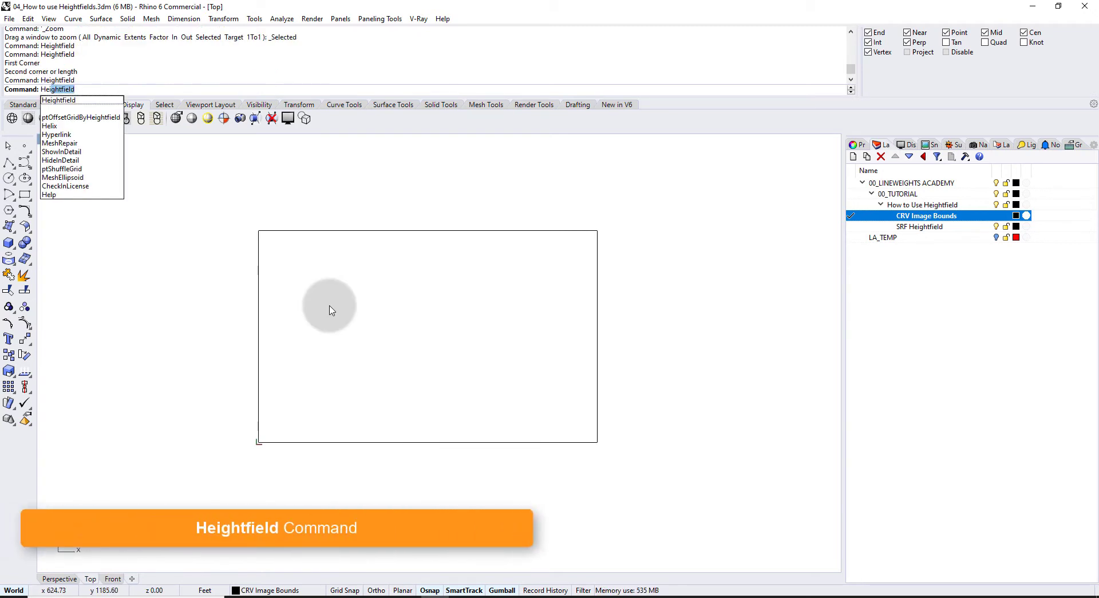
- Run Heightfield with mars-site.jpg and pick the rectangle's lower-left and opposite corners as bounds
key(Return)
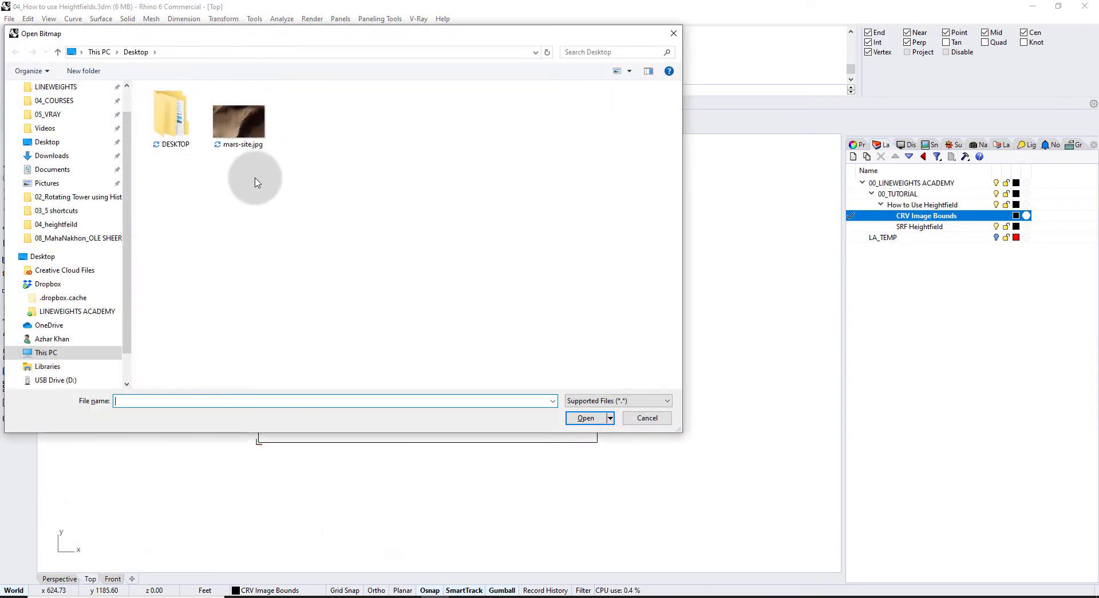
click(239, 121)
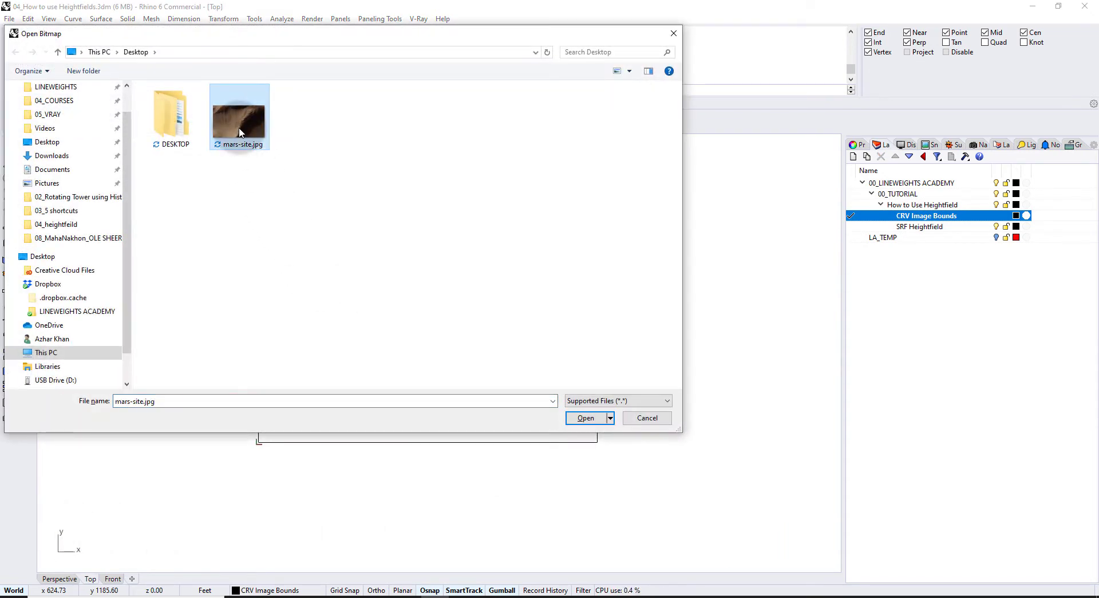
click(586, 418)
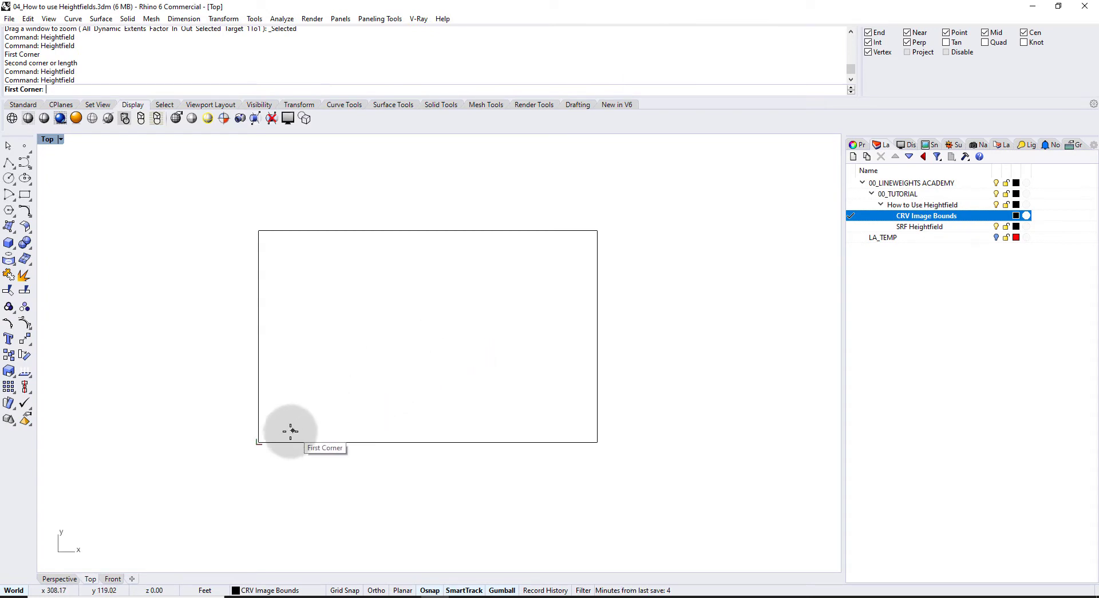
click(258, 441)
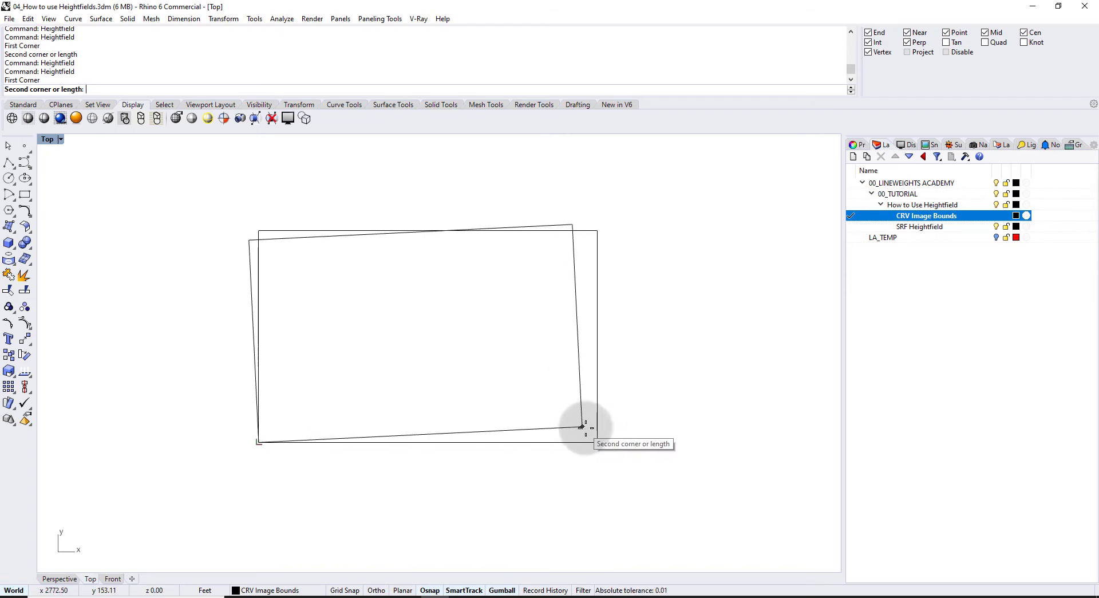
click(598, 442)
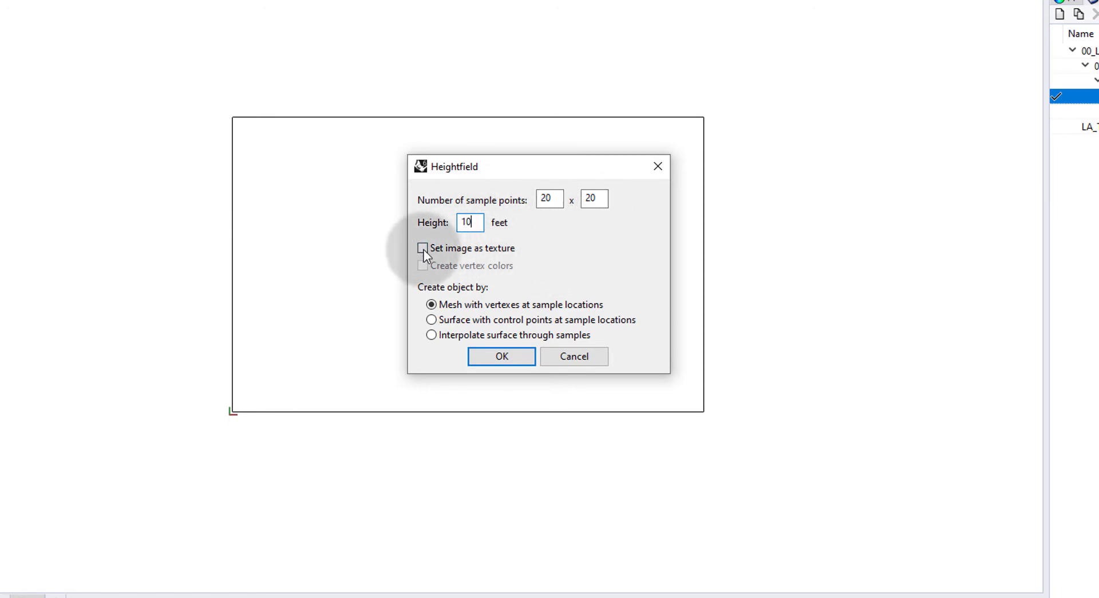
- Build the heightfield at 300 feet height as a surface with control points
key(BackSpace)
key(BackSpace)
text(300)
click(432, 319)
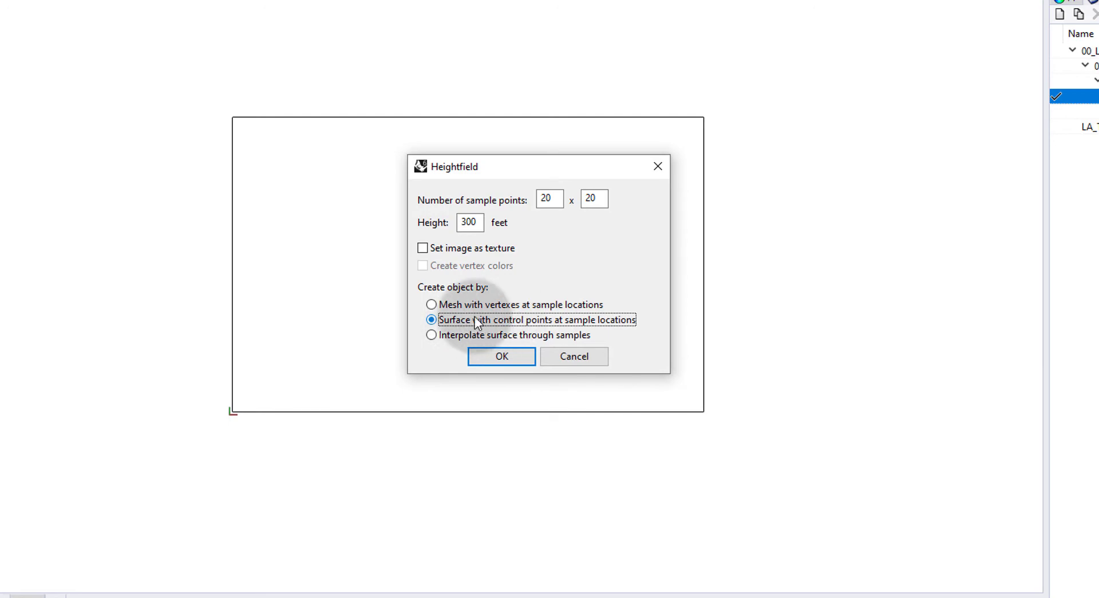
click(501, 358)
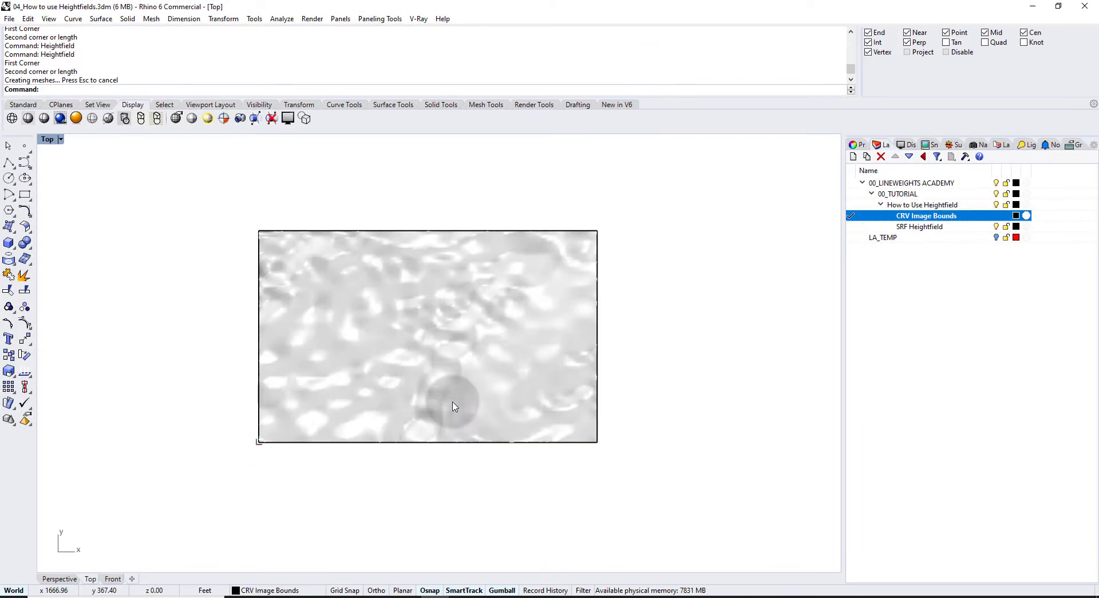
- Preview the terrain in Rendered then Shaded mode and orbit Perspective from low and high angles
right_drag(412, 335, 401, 355)
scroll(455, 339, up, 4)
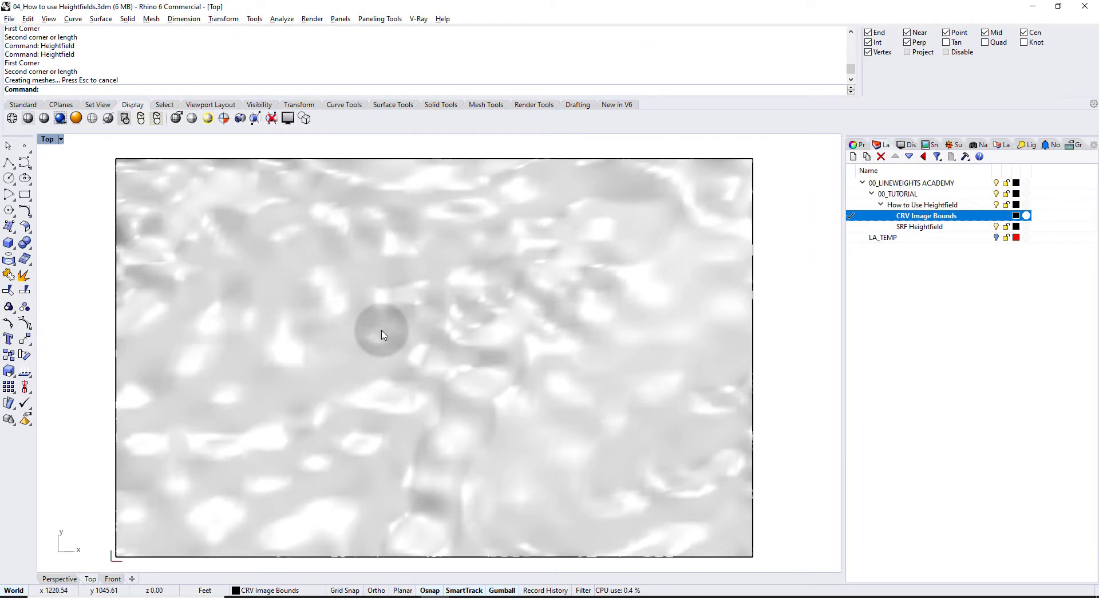
key(ctrl+alt+r)
mouse_move(388, 351)
right_down()
mouse_move(408, 347)
mouse_move(399, 352)
right_up()
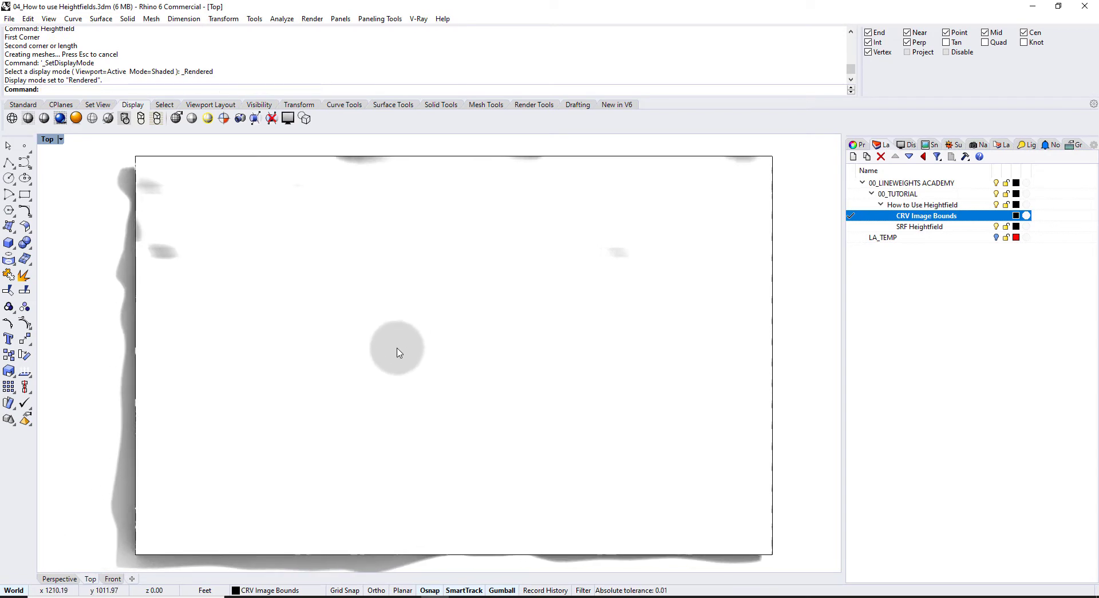
key(ctrl+alt+s)
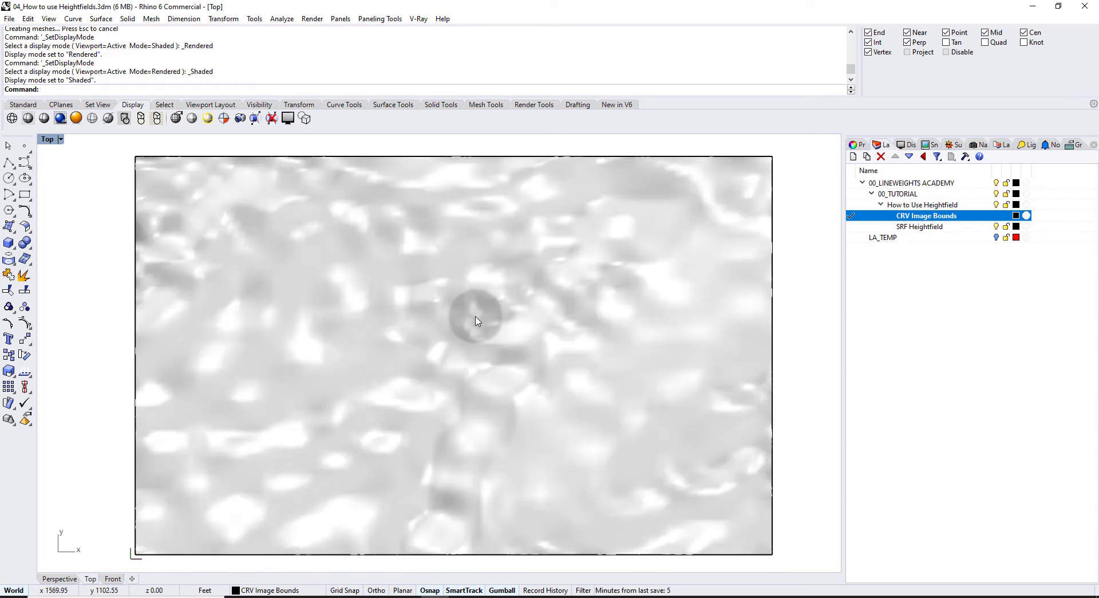
click(63, 579)
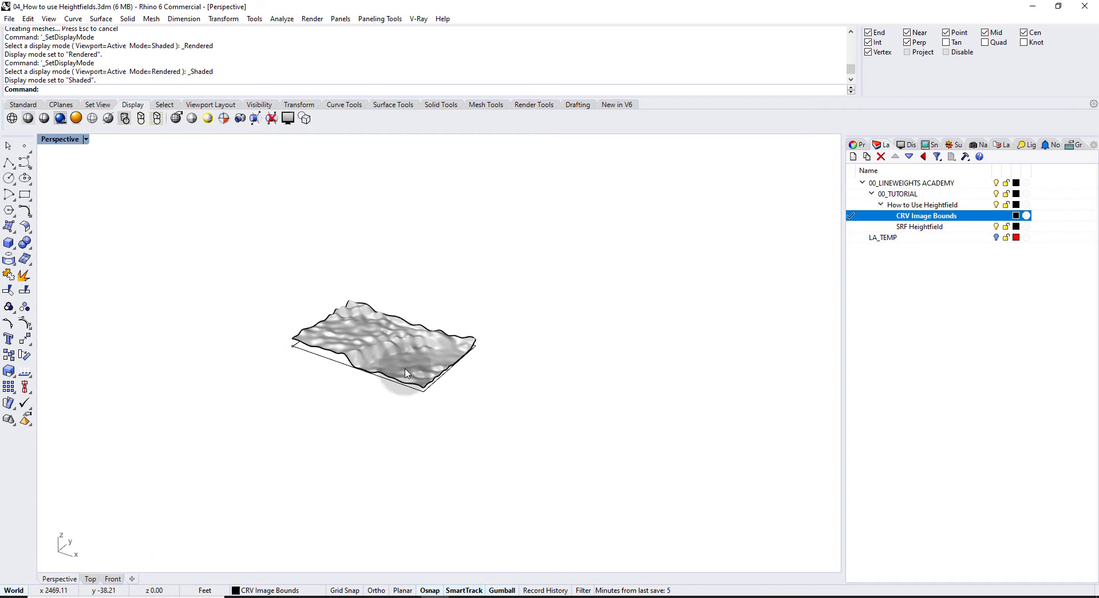
scroll(375, 424, up, 3)
right_drag(394, 395, 402, 465)
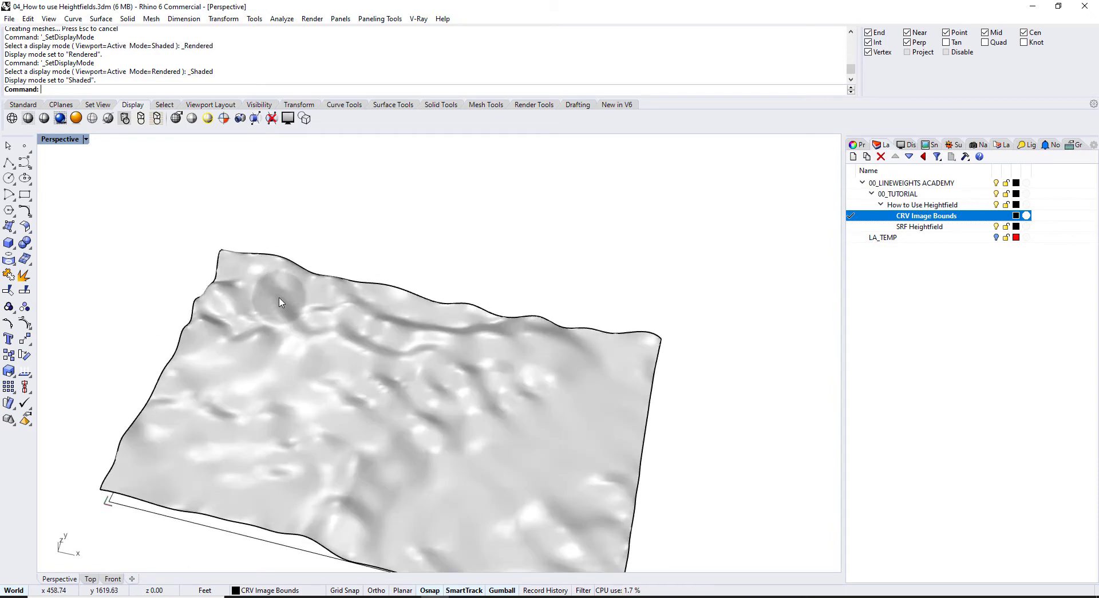
right_drag(280, 302, 215, 282)
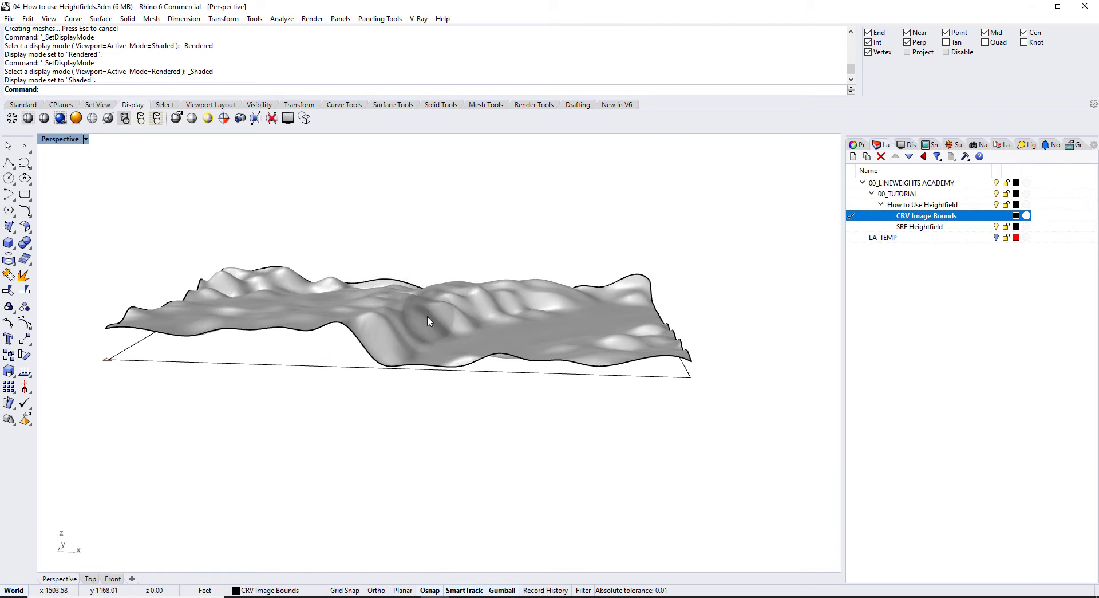
mouse_move(372, 370)
right_down()
mouse_move(355, 368)
mouse_move(368, 344)
mouse_move(365, 362)
right_up()
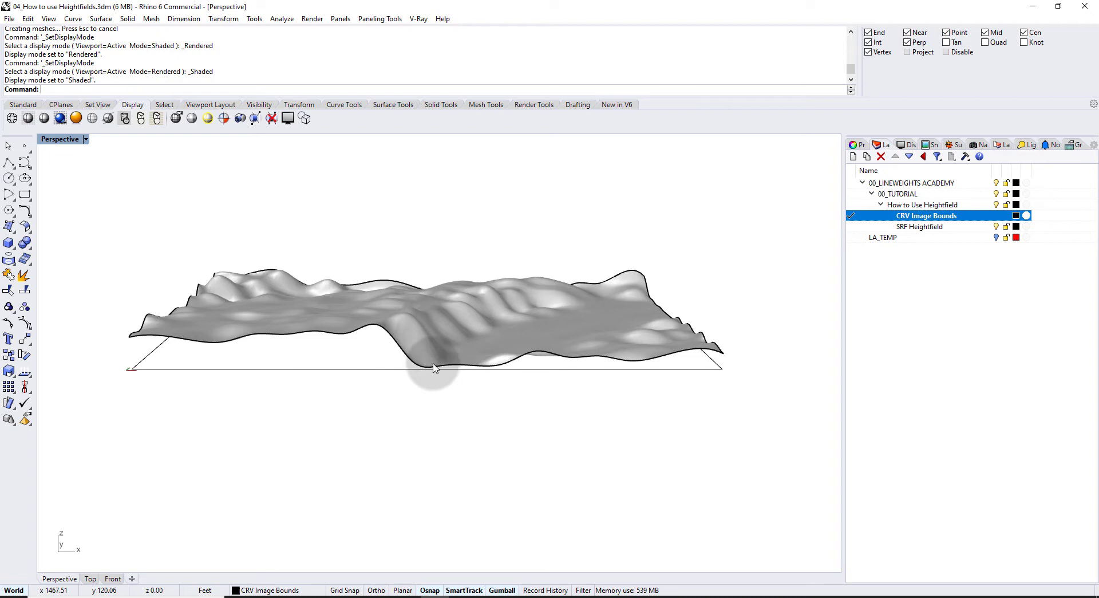
right_drag(383, 350, 265, 299)
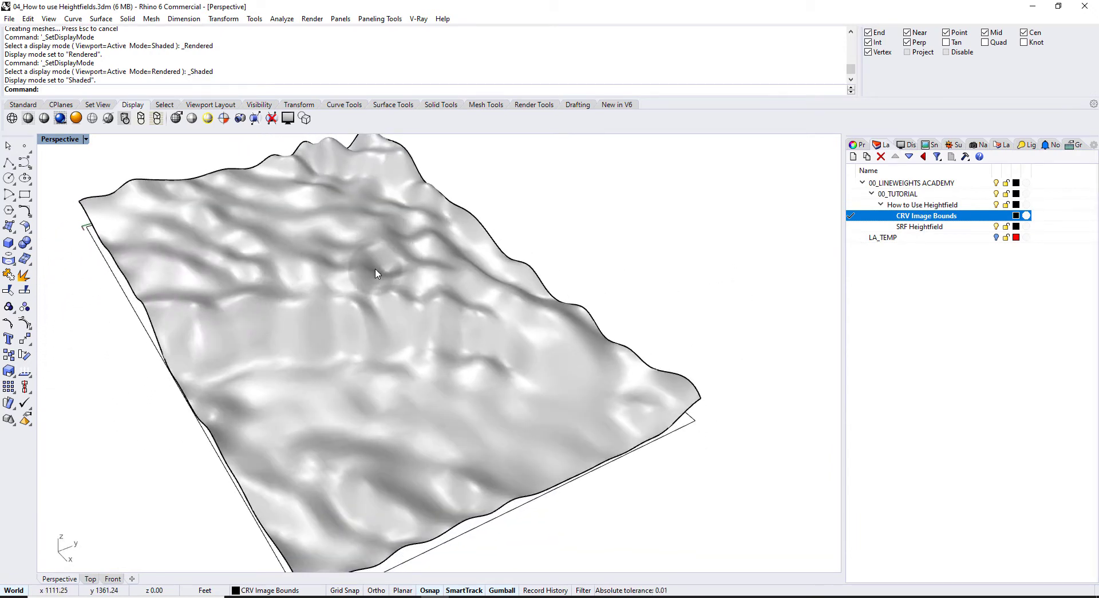
right_drag(376, 269, 400, 345)
- Delete the first terrain and rerun Heightfield on mars-site.jpg using the rectangle's two corners
click(429, 311)
key(Delete)
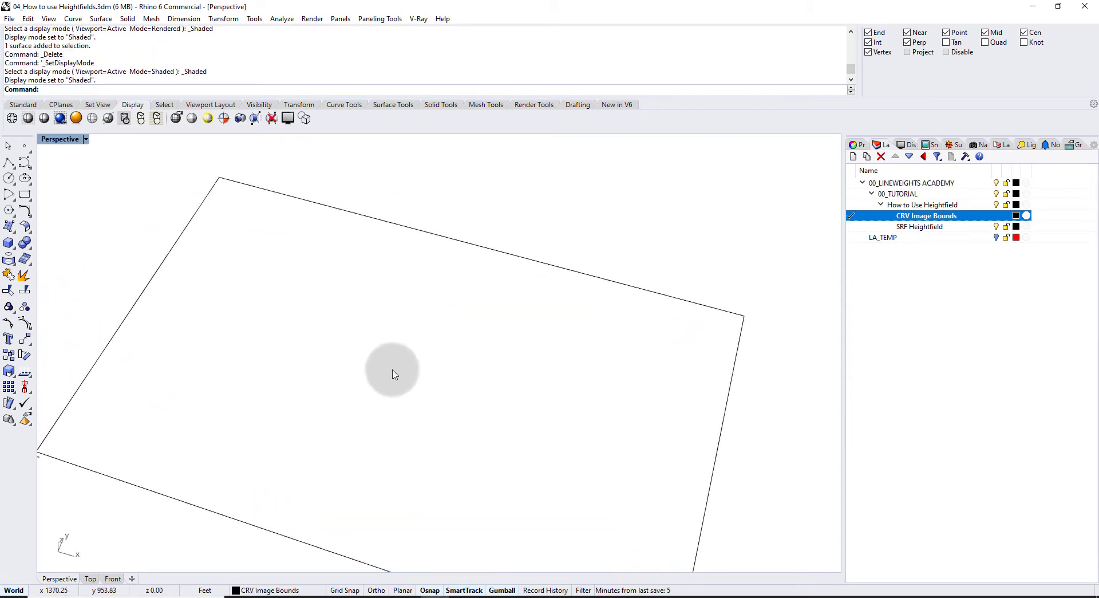
key(Return)
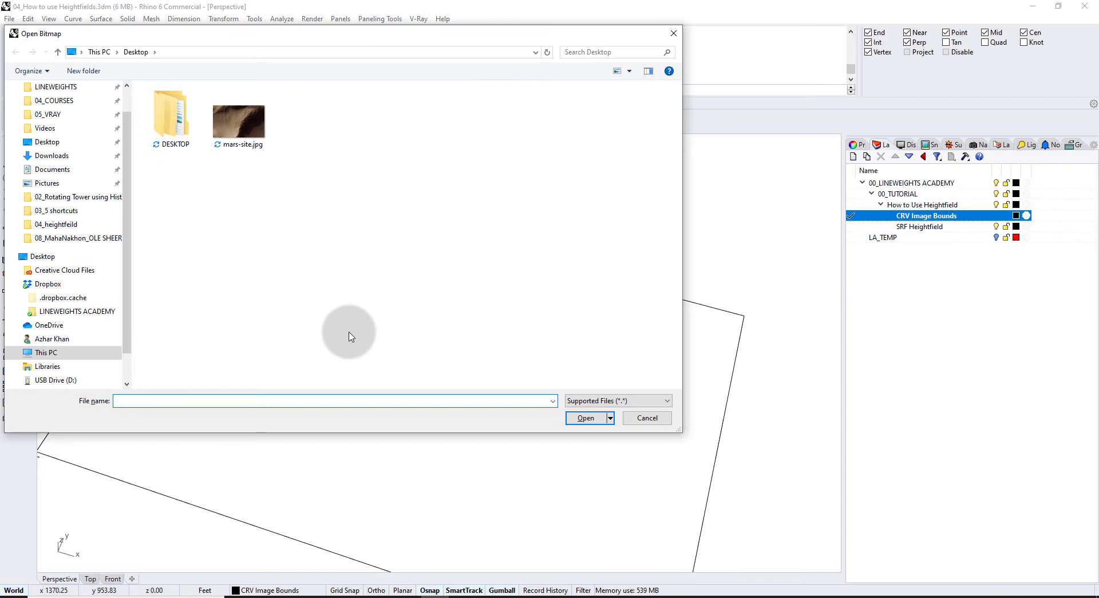
click(238, 117)
click(587, 418)
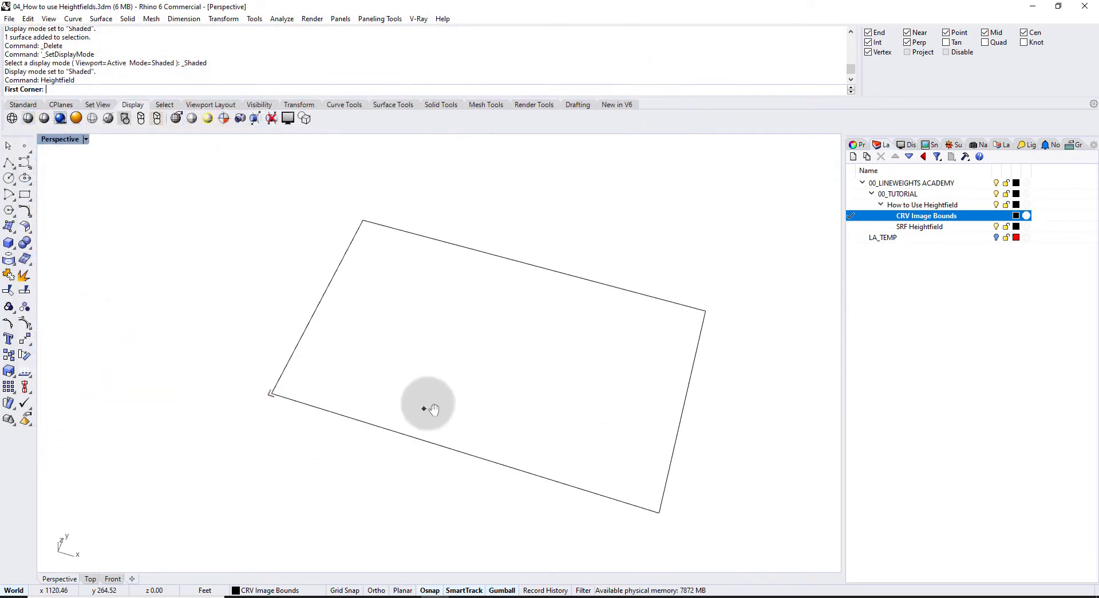
click(279, 378)
click(668, 494)
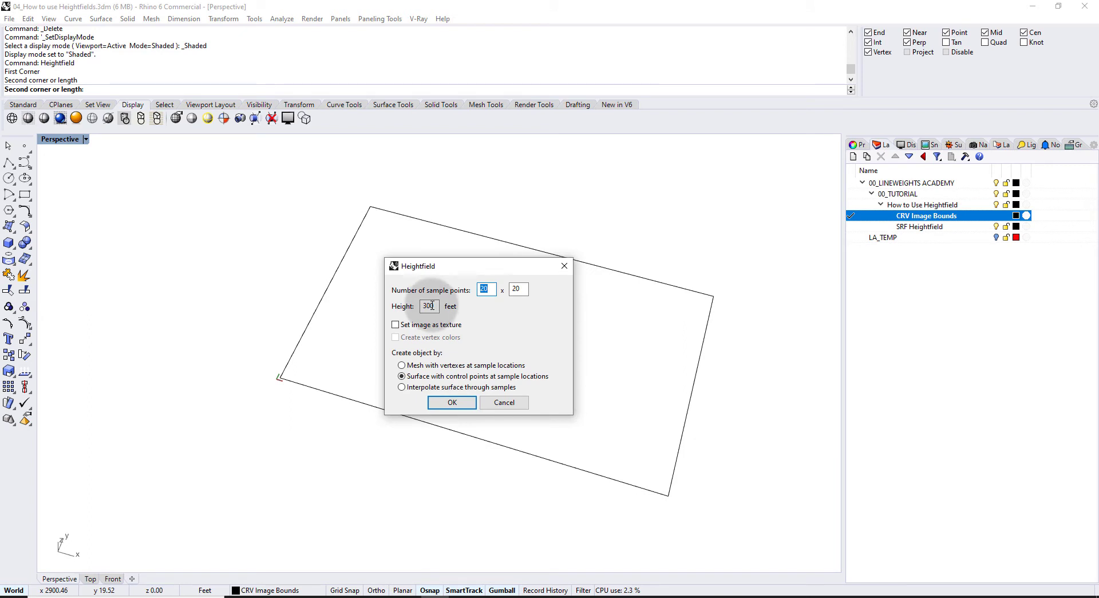
- Move the Heightfield dialog aside and enter 100 as the first sample-points value
drag(458, 264, 415, 300)
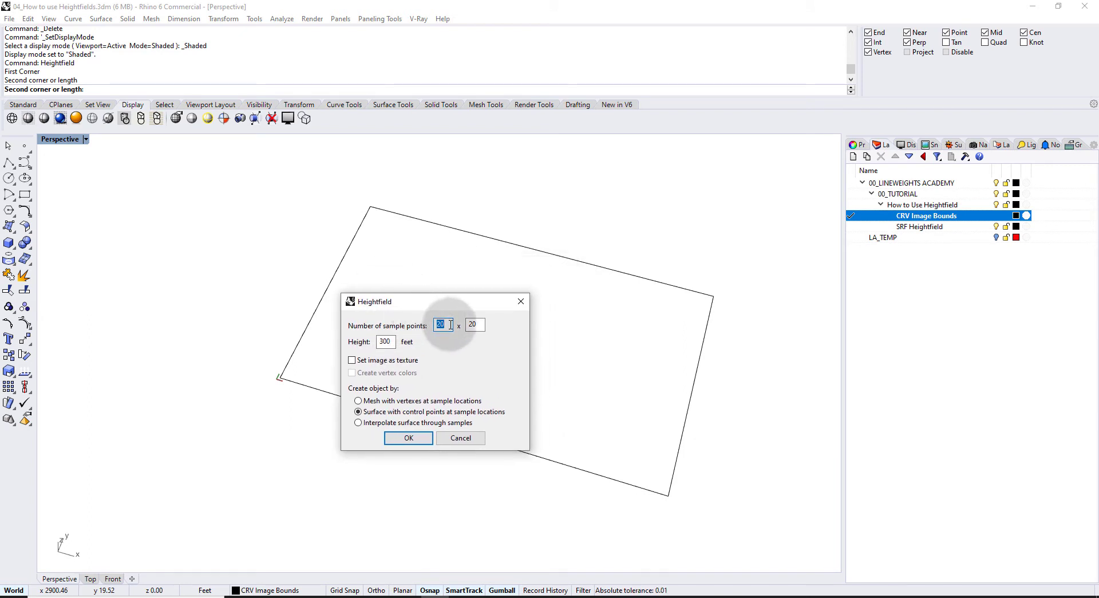
double_click(443, 323)
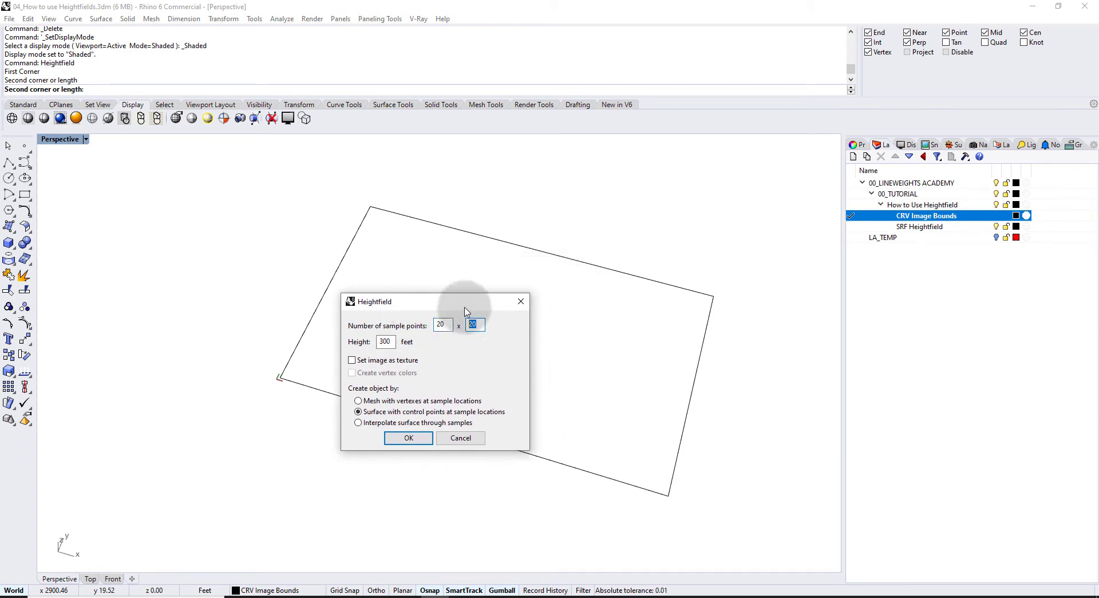
drag(466, 308, 302, 414)
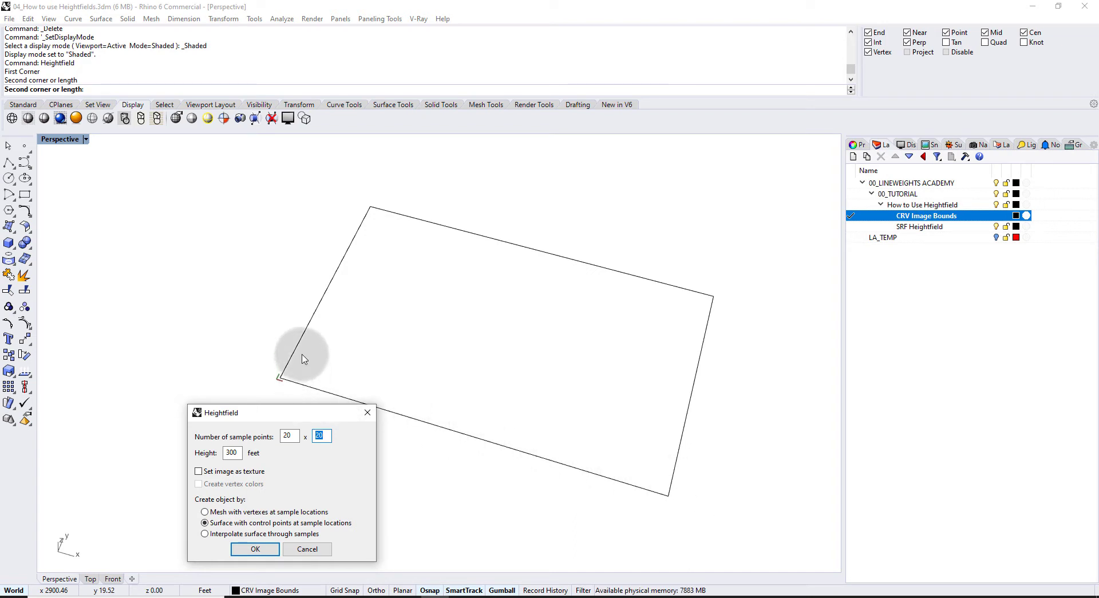
drag(288, 435, 328, 435)
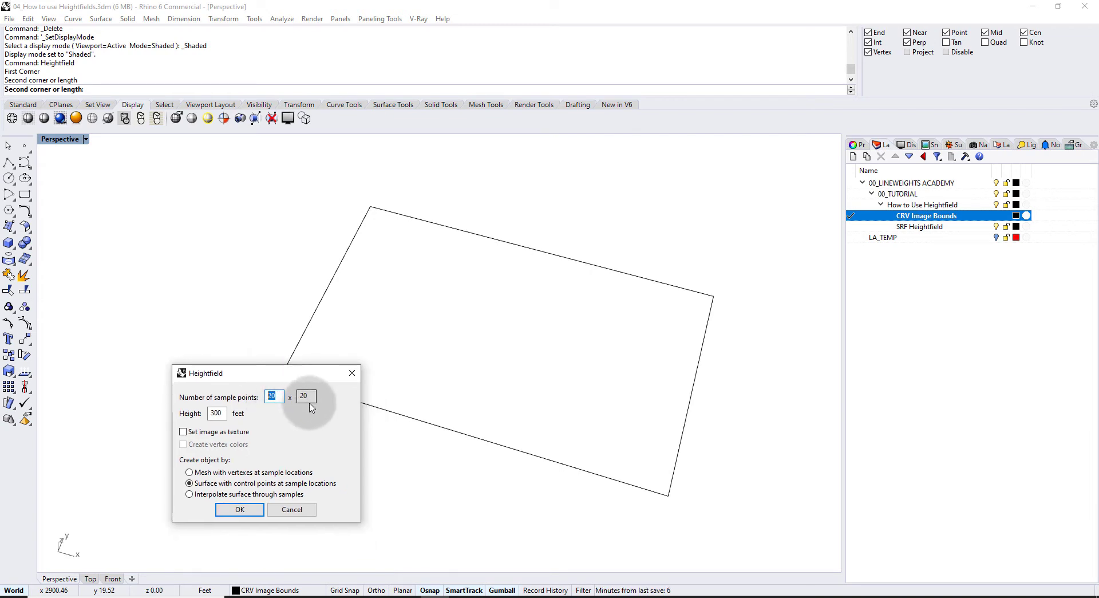
text(100)
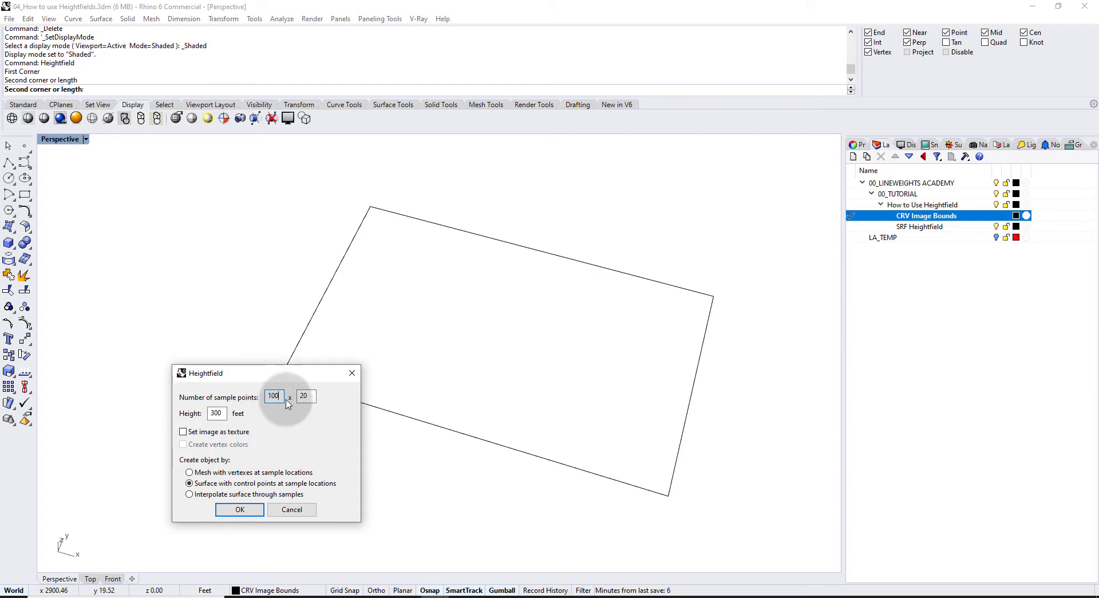
click(310, 397)
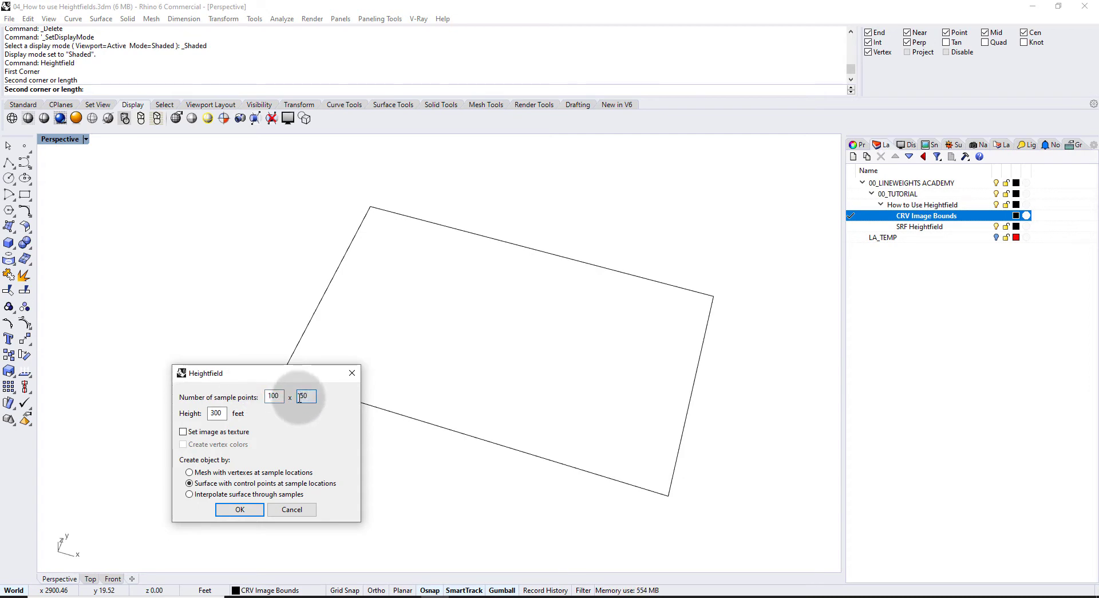
click(239, 509)
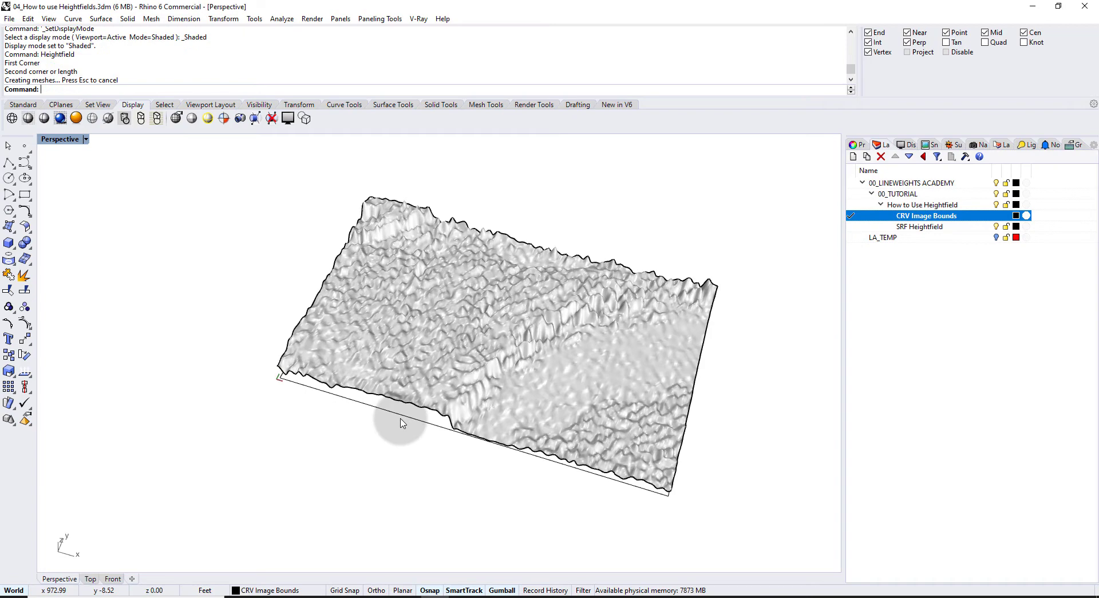
right_drag(458, 420, 426, 267)
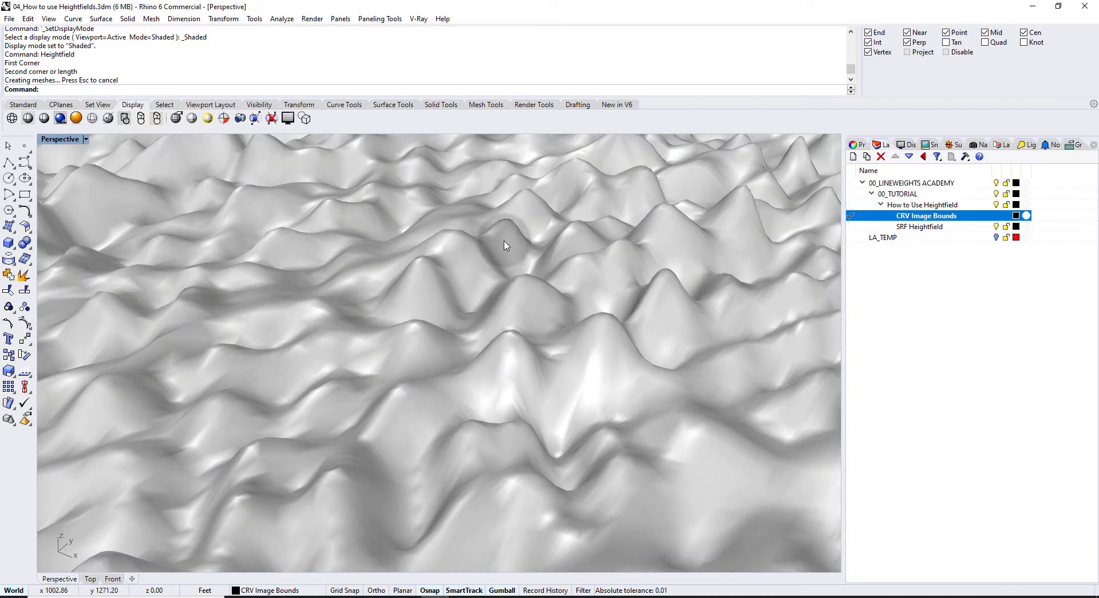
mouse_move(496, 373)
right_down()
mouse_move(525, 339)
mouse_move(569, 363)
mouse_move(437, 380)
mouse_move(452, 365)
mouse_move(541, 407)
mouse_move(499, 357)
right_up()
scroll(501, 364, down, 3)
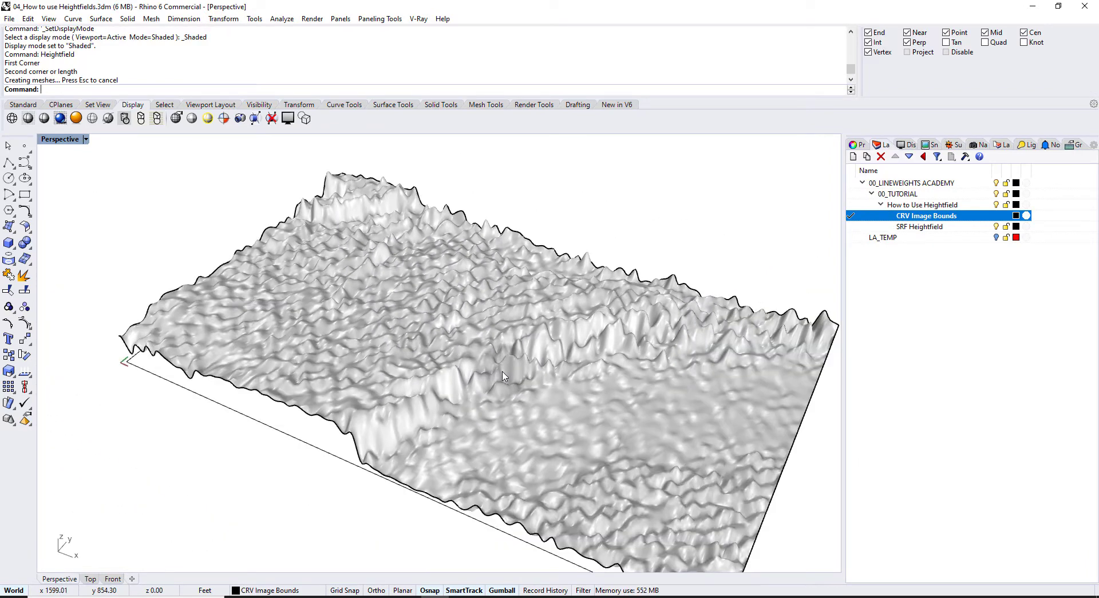
right_drag(488, 400, 500, 390)
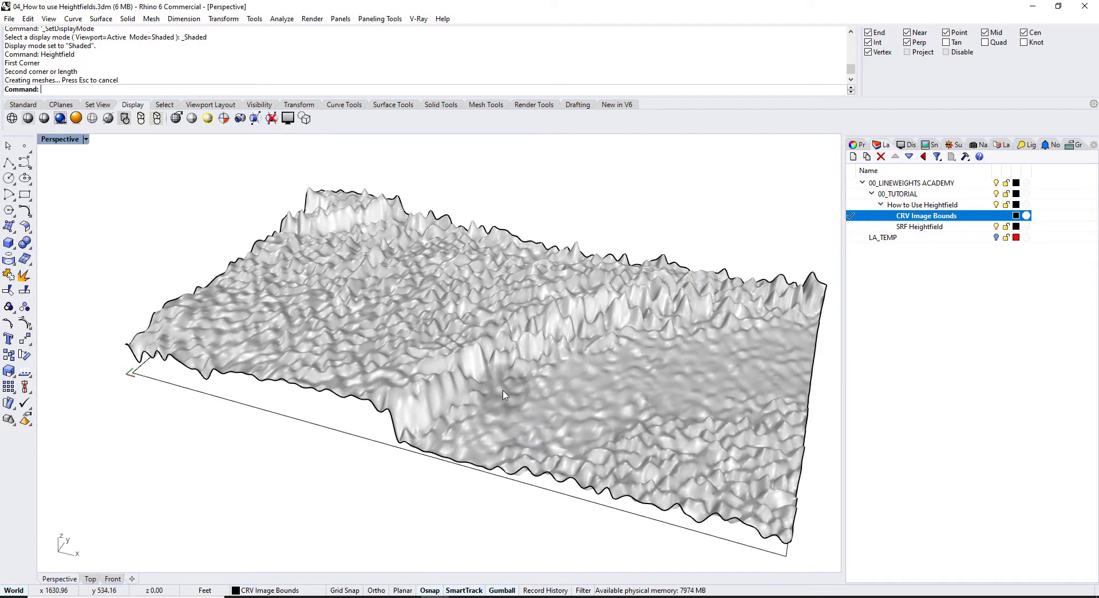
- Delete the detailed terrain and rerun Heightfield on mars-site.jpg across the curve's opposite corners
click(501, 339)
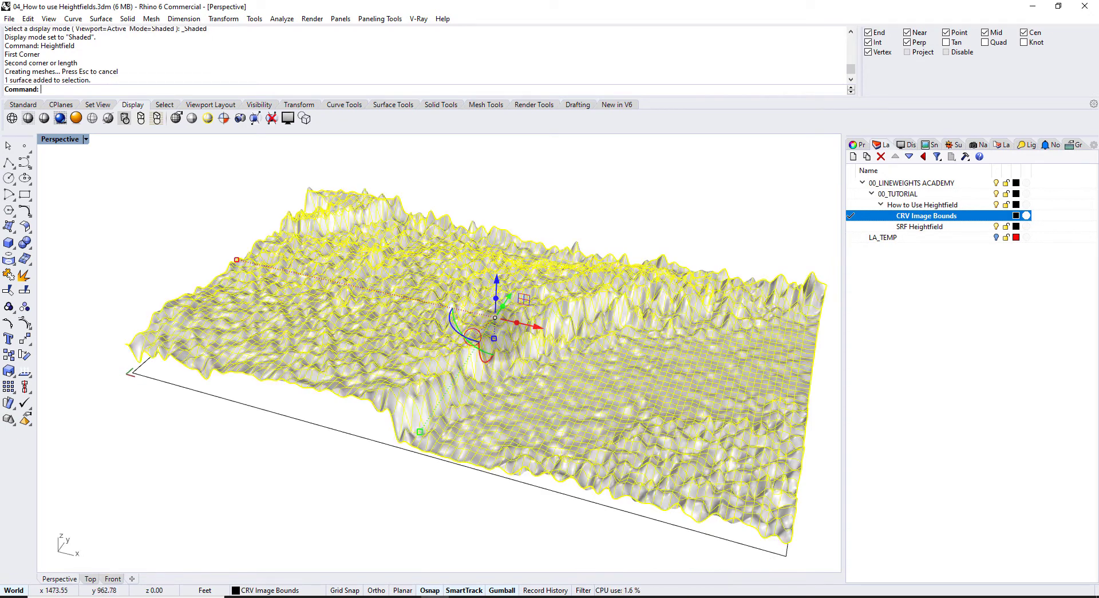
key(Delete)
key(Return)
double_click(238, 121)
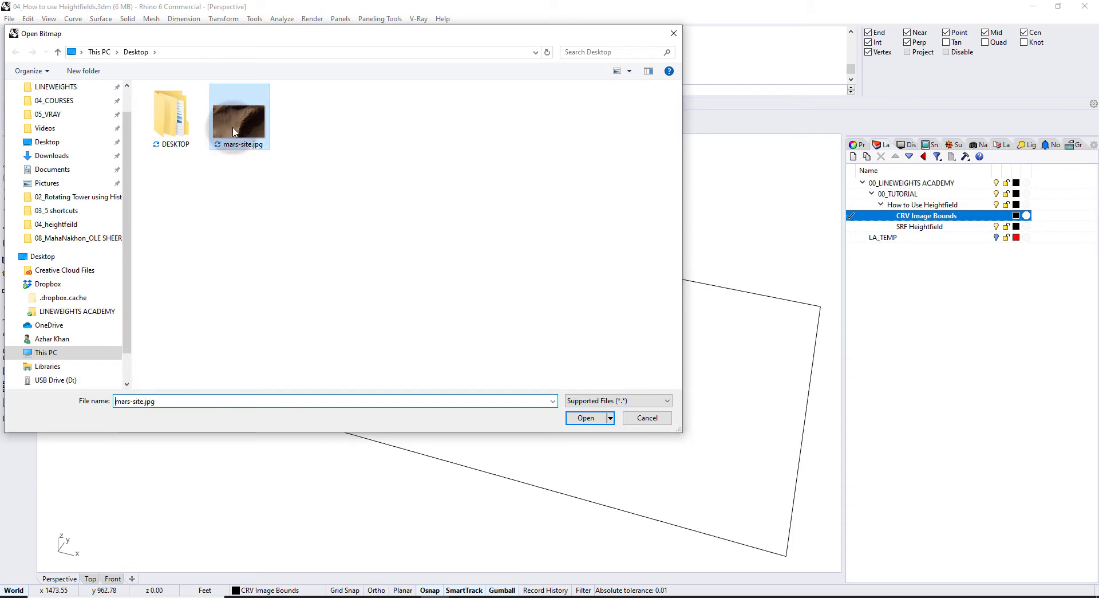
click(132, 373)
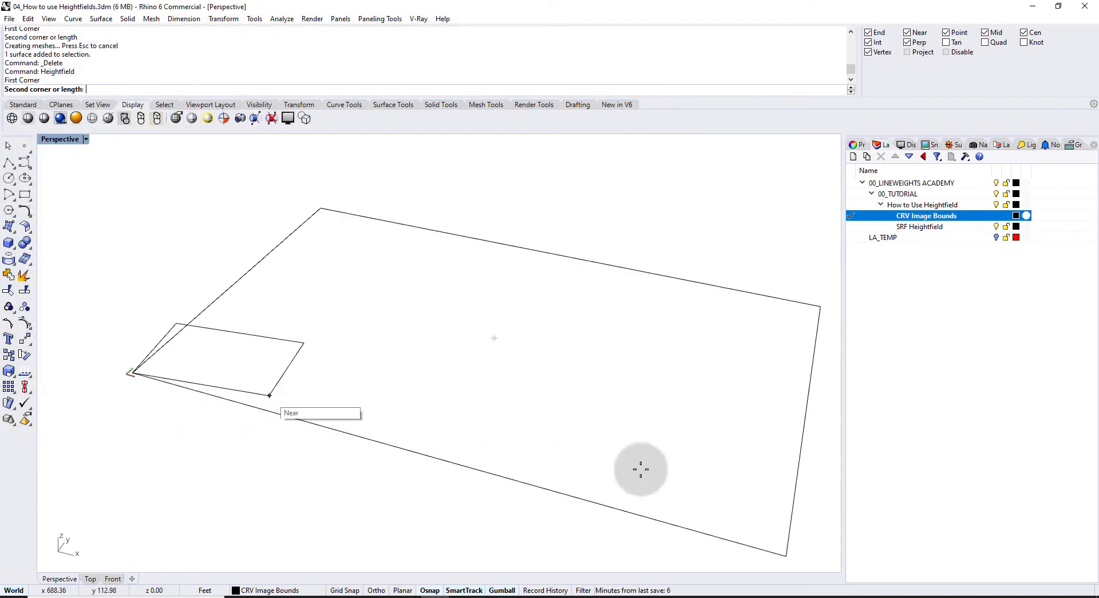
click(786, 555)
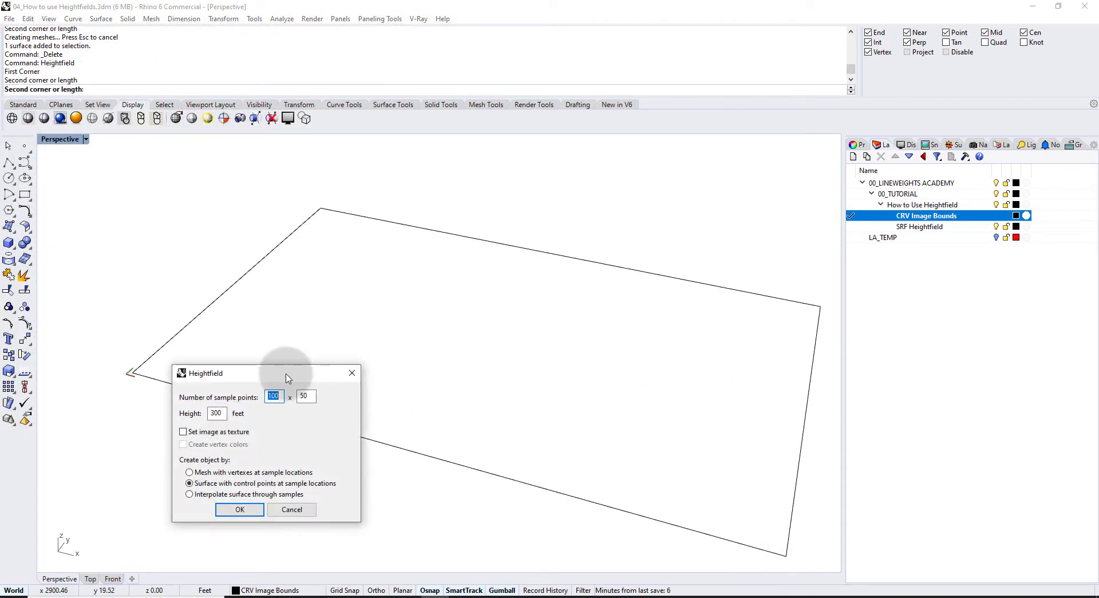
- Set sample points to 300 x 150 and accept the control-point warning to build the surface
drag(288, 378, 327, 344)
double_click(314, 364)
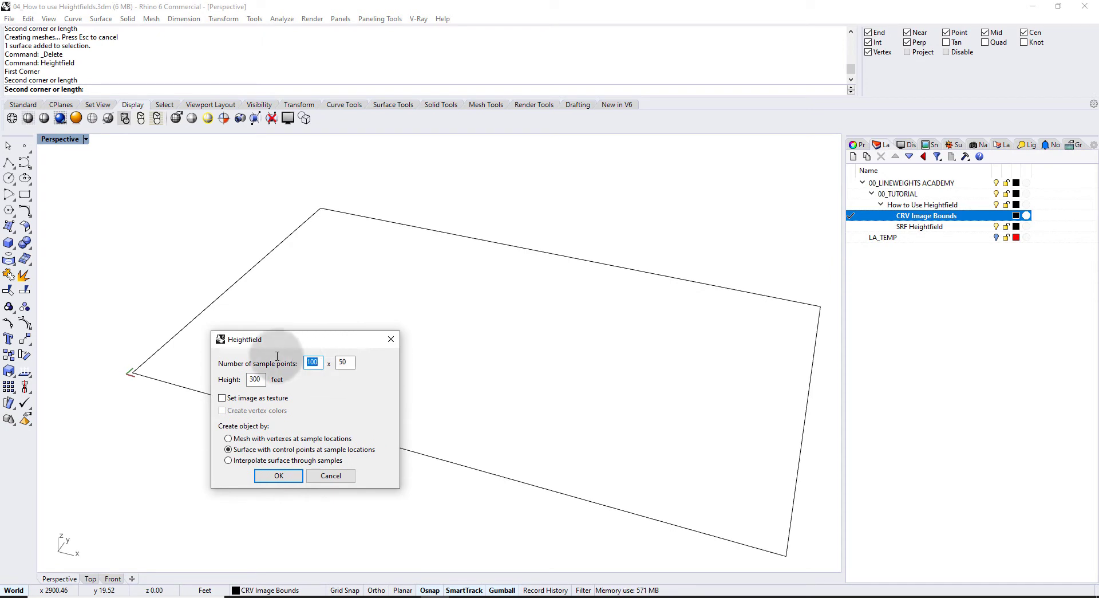
text(300)
key(Tab)
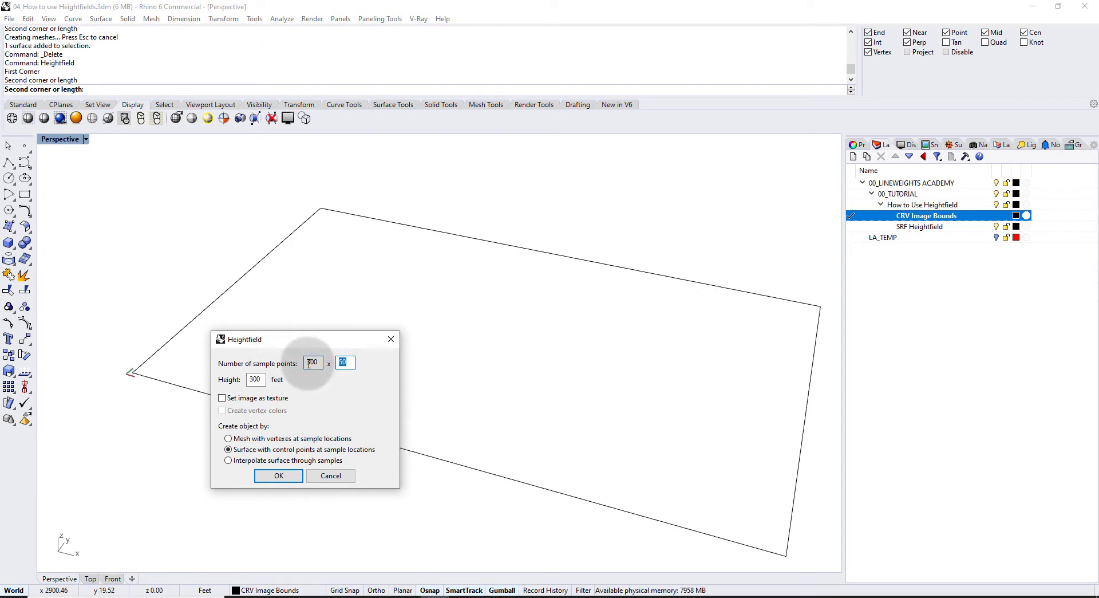
text(150)
click(278, 476)
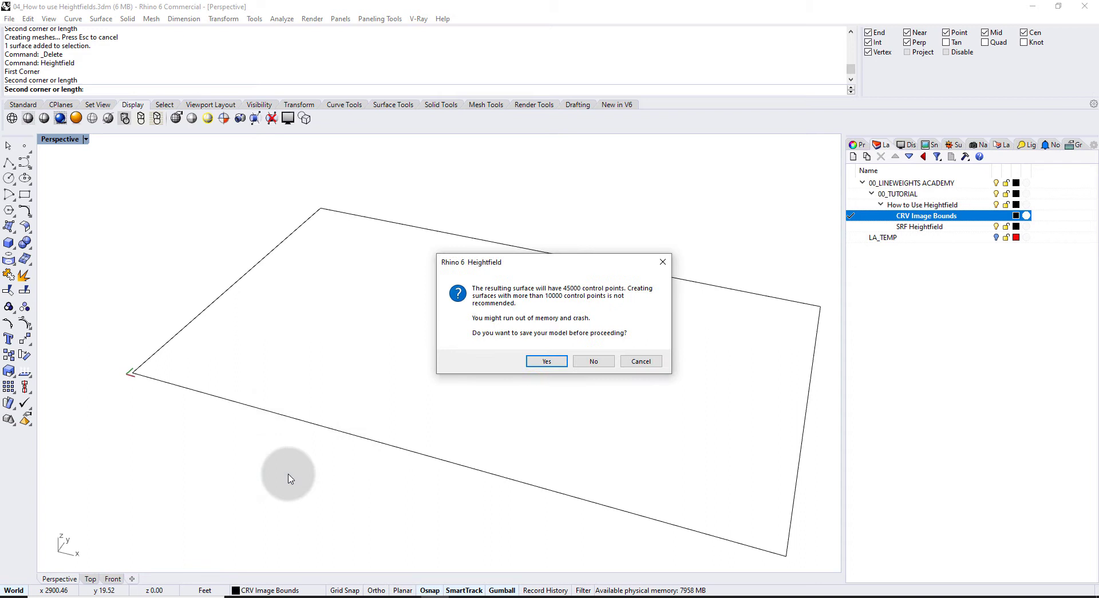
drag(456, 263, 355, 261)
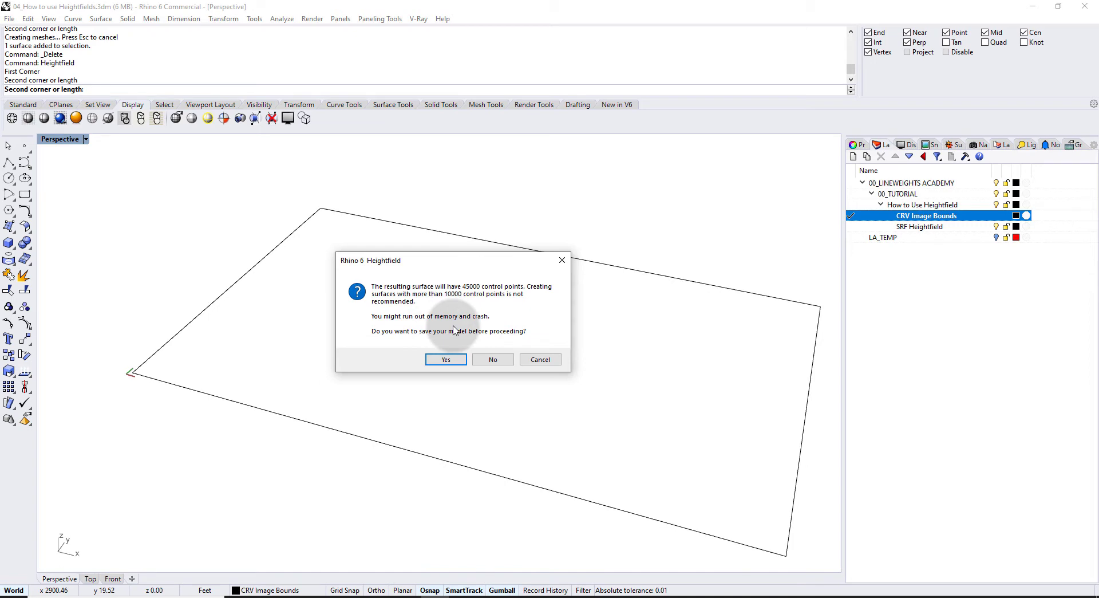
click(452, 361)
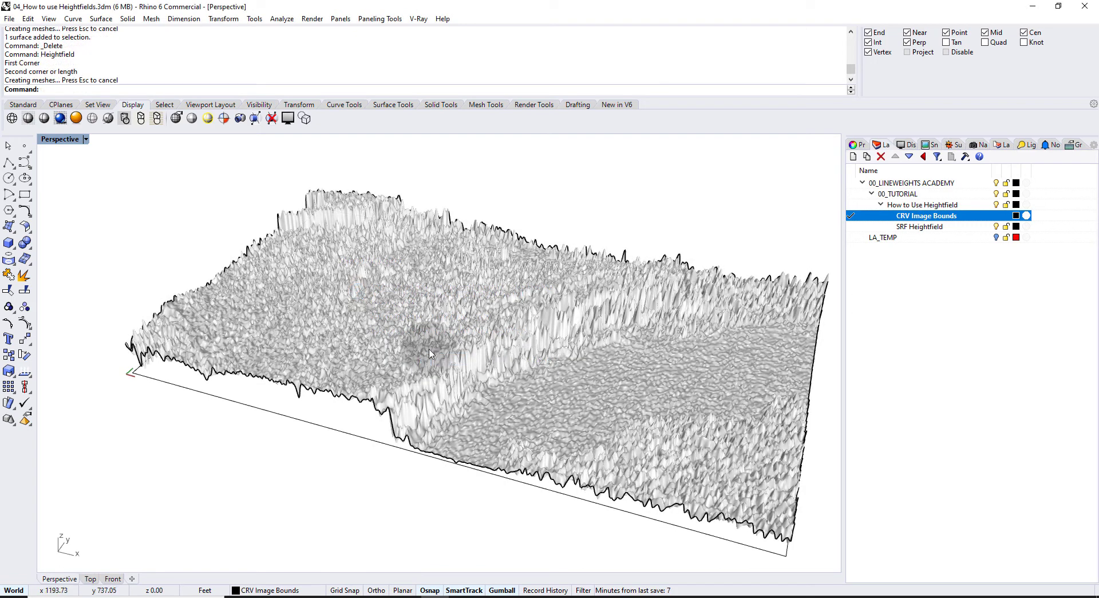
right_drag(436, 364, 413, 370)
scroll(413, 370, up, 10)
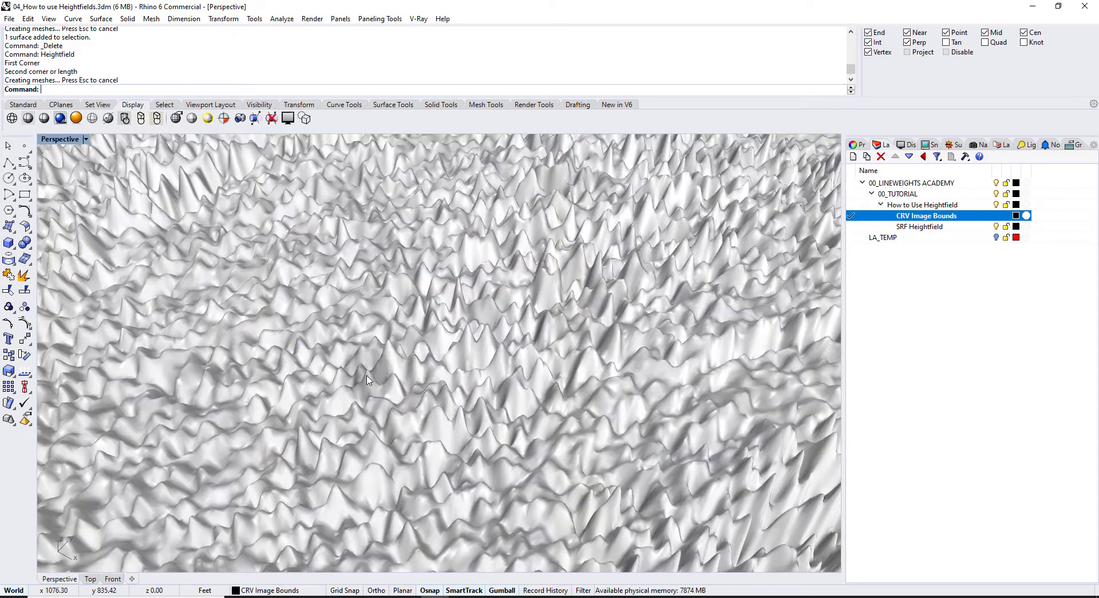
scroll(481, 336, down, 10)
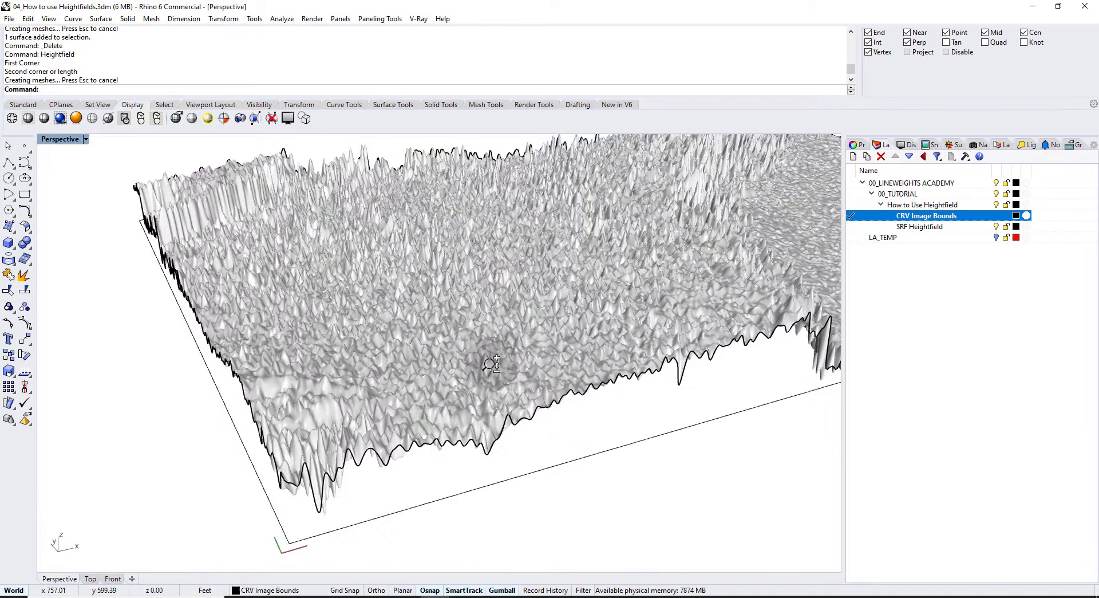
shift+right_drag(490, 363, 459, 380)
key(ctrl+alt+r)
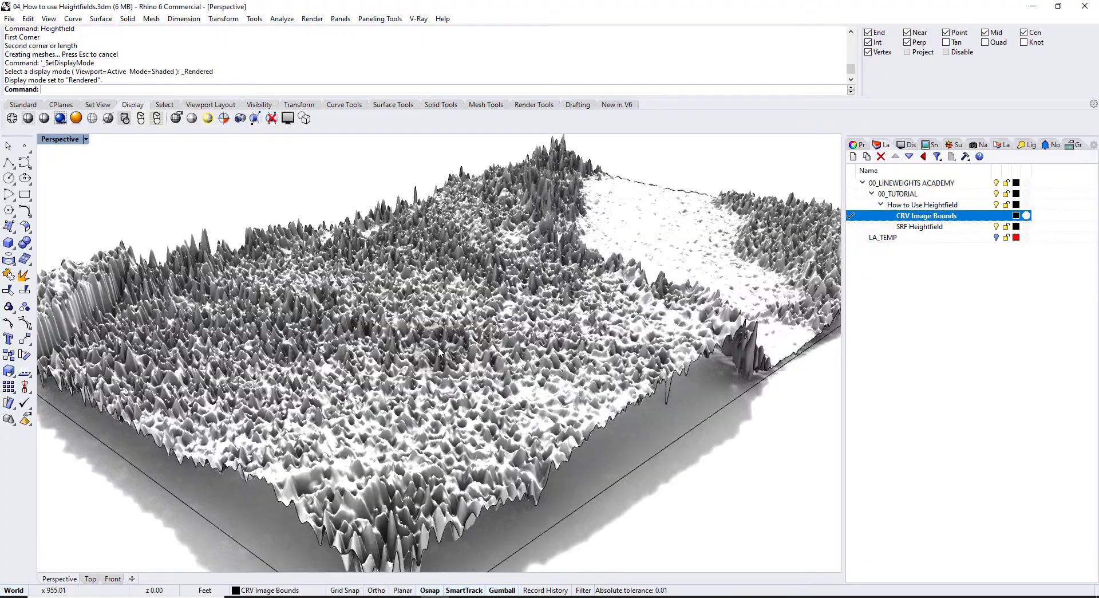
scroll(455, 380, up, 8)
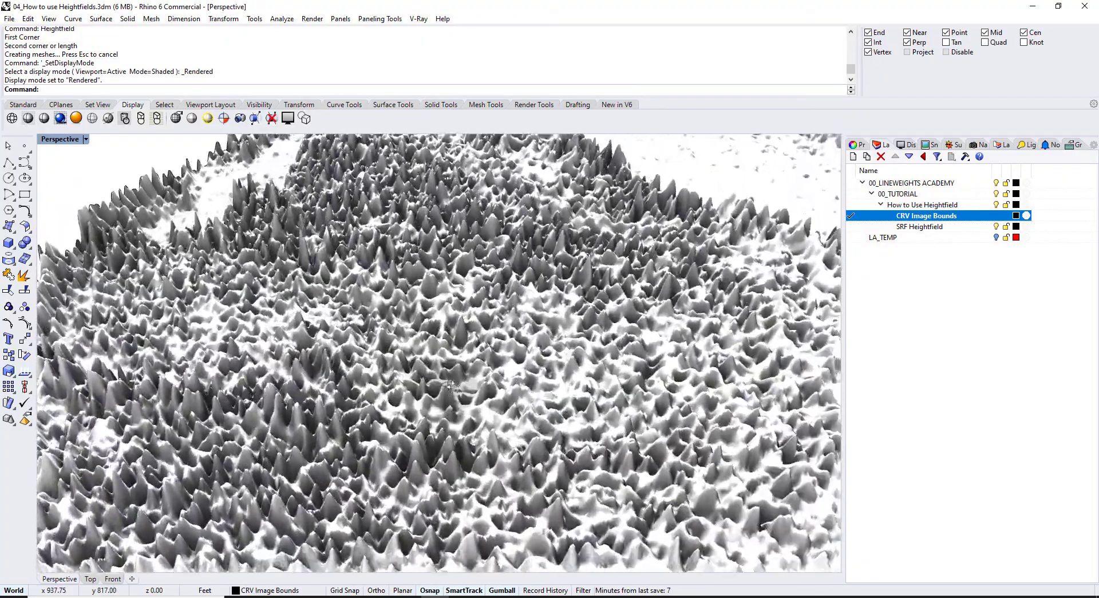
right_drag(452, 387, 312, 360)
scroll(343, 332, down, 5)
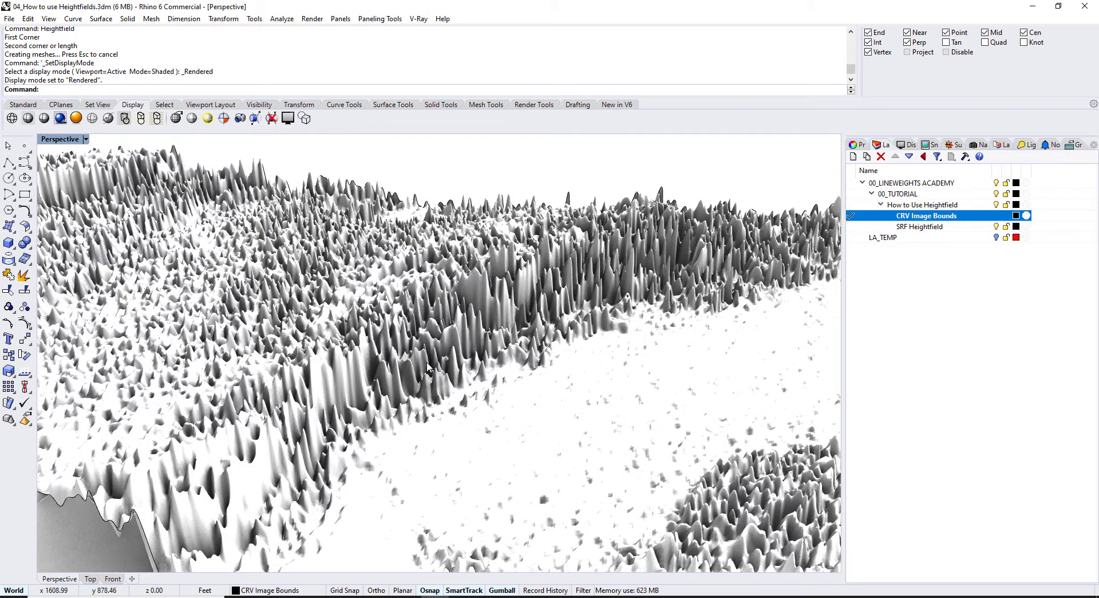
key(ctrl+alt+s)
scroll(427, 368, down, 6)
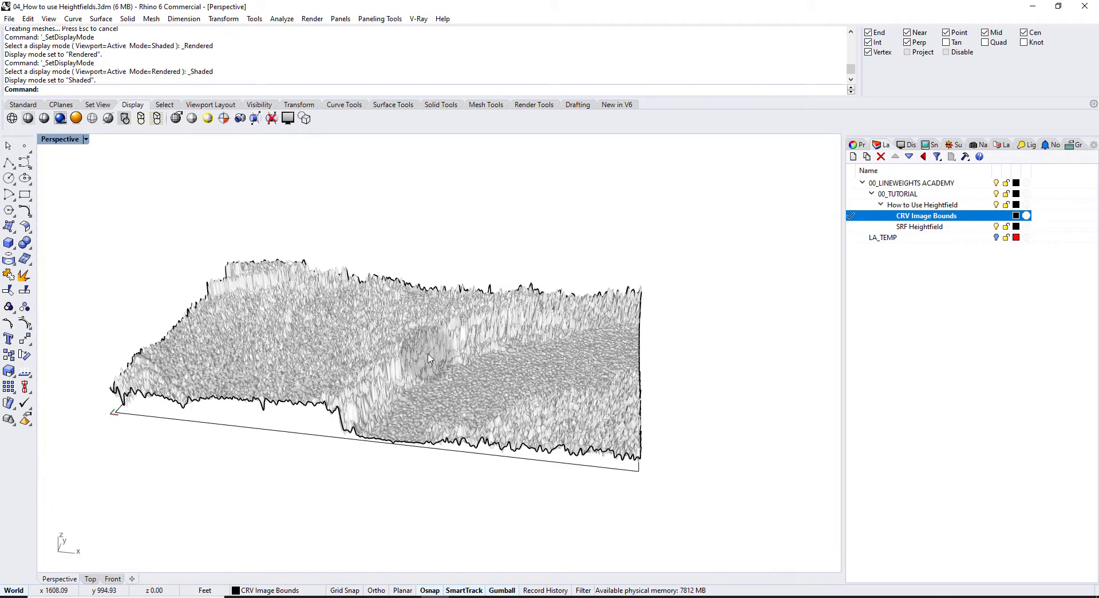
right_drag(429, 358, 464, 415)
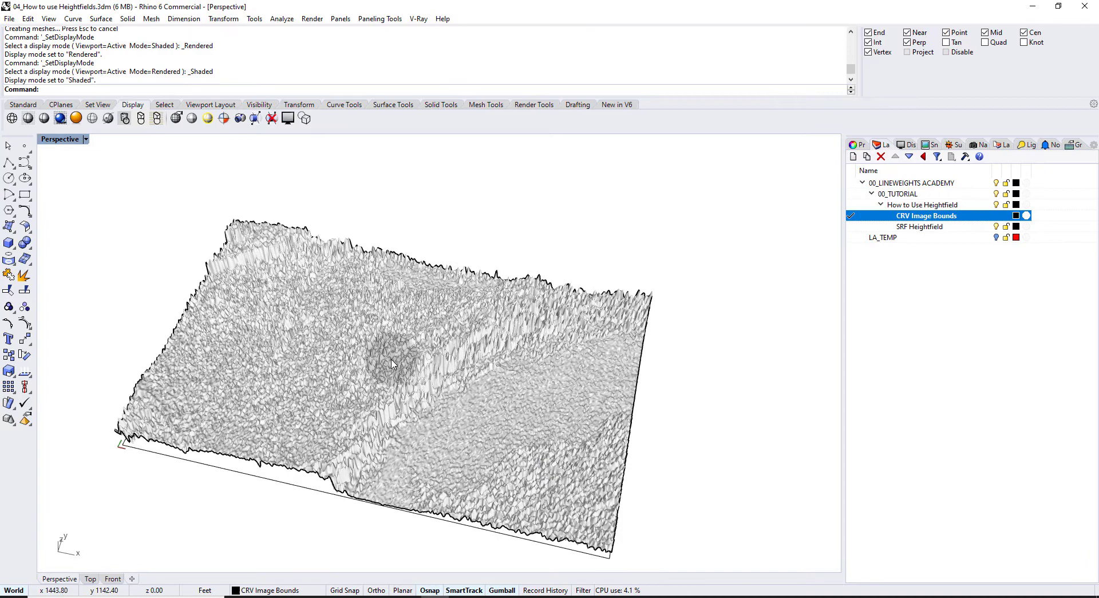
right_drag(392, 362, 388, 309)
scroll(318, 315, up, 3)
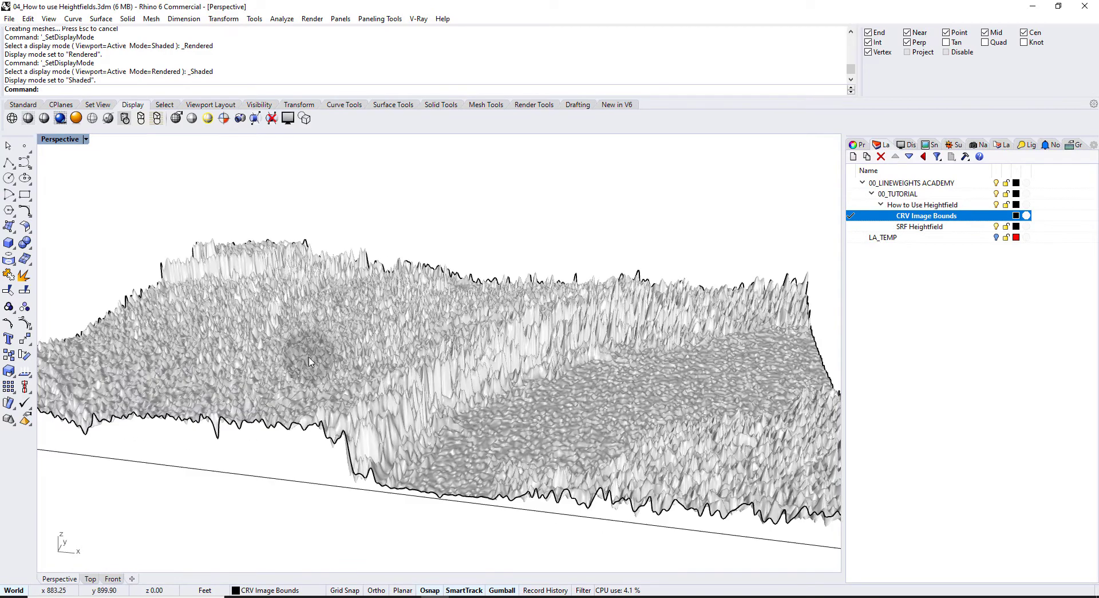
scroll(309, 362, up, 4)
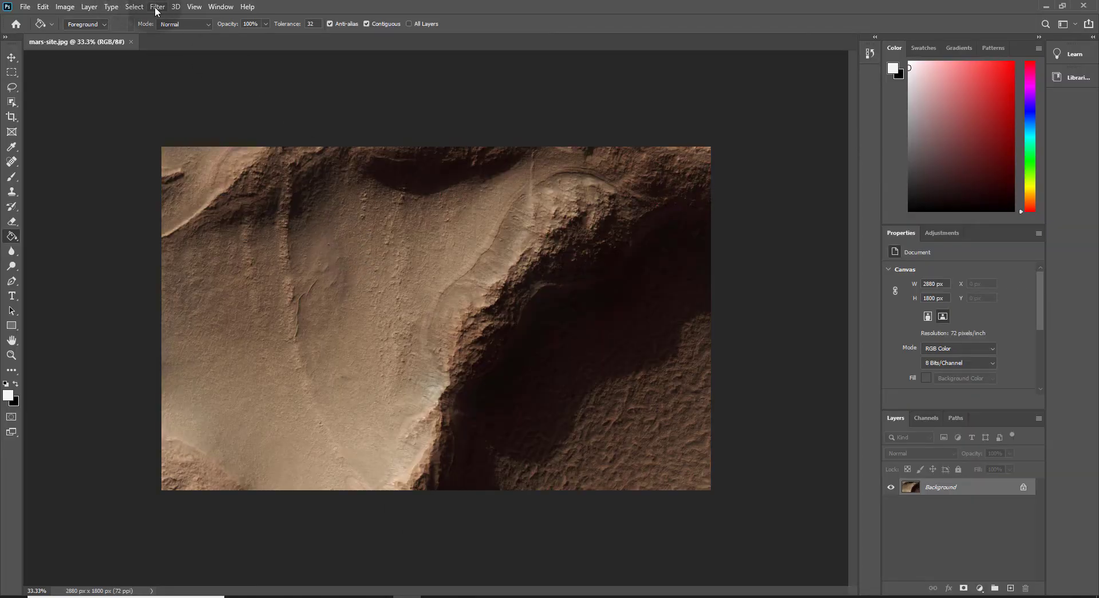
- Apply Filter > Blur > Gaussian Blur to the Mars photo, settling the radius slider at 10.0 pixels
click(157, 7)
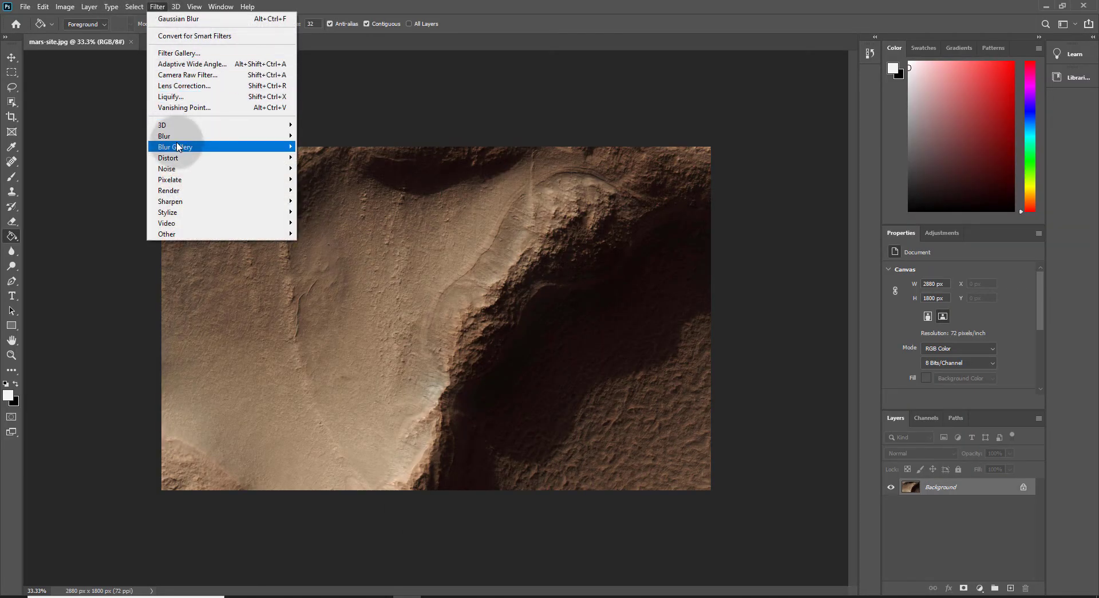
mouse_move(265, 140)
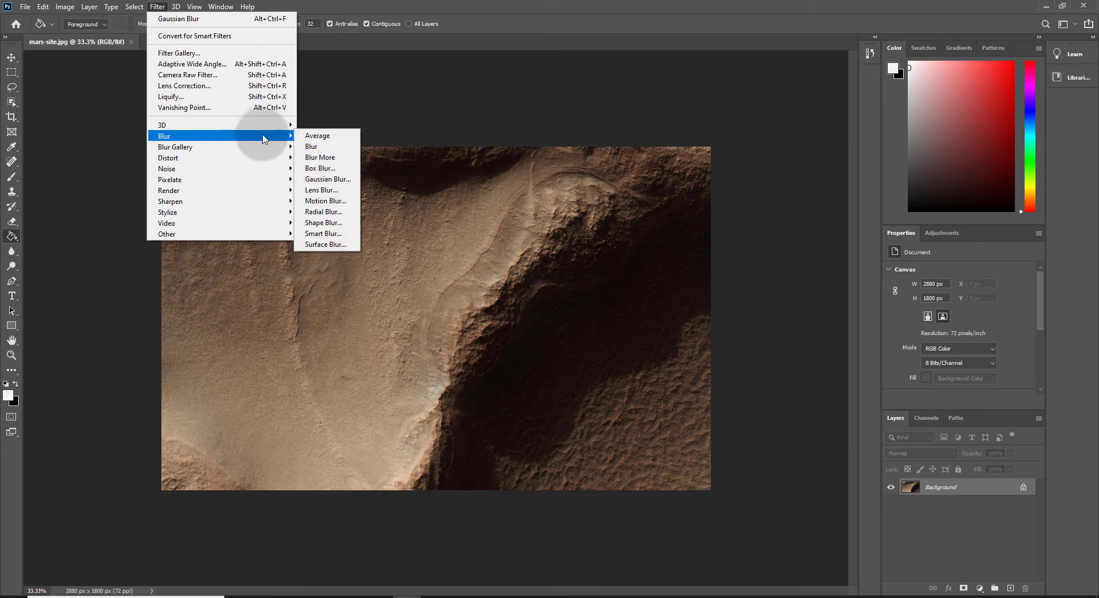
click(327, 179)
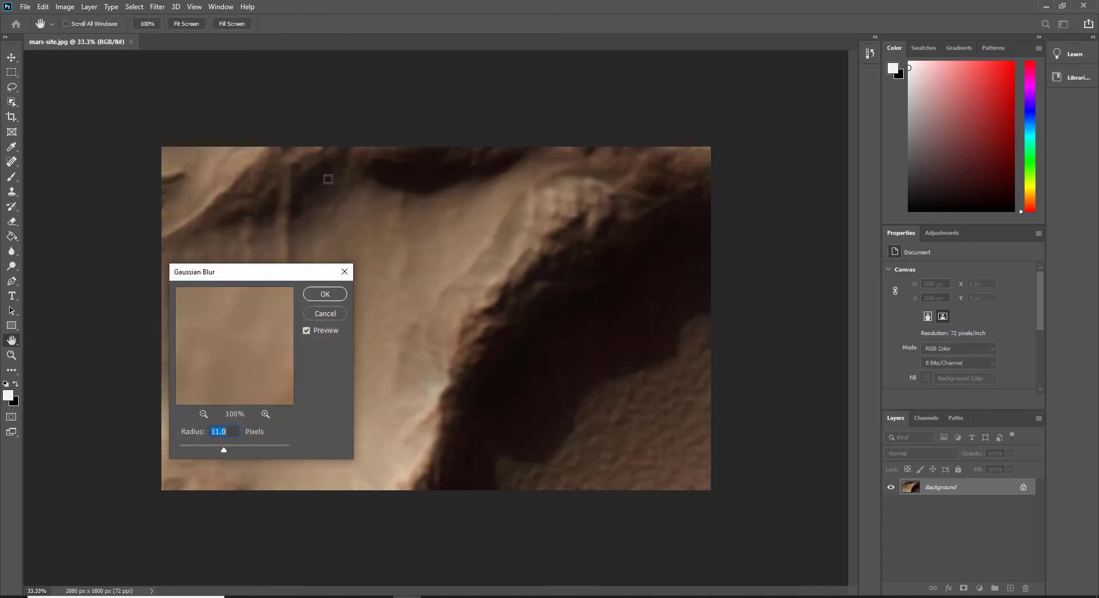
drag(280, 280, 217, 206)
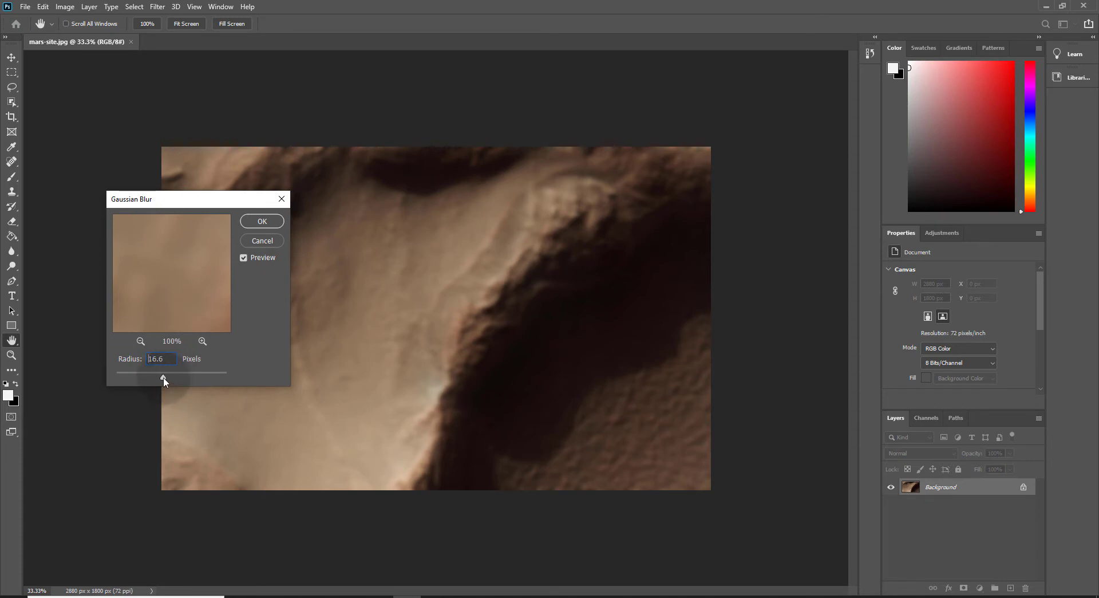
drag(163, 378, 127, 377)
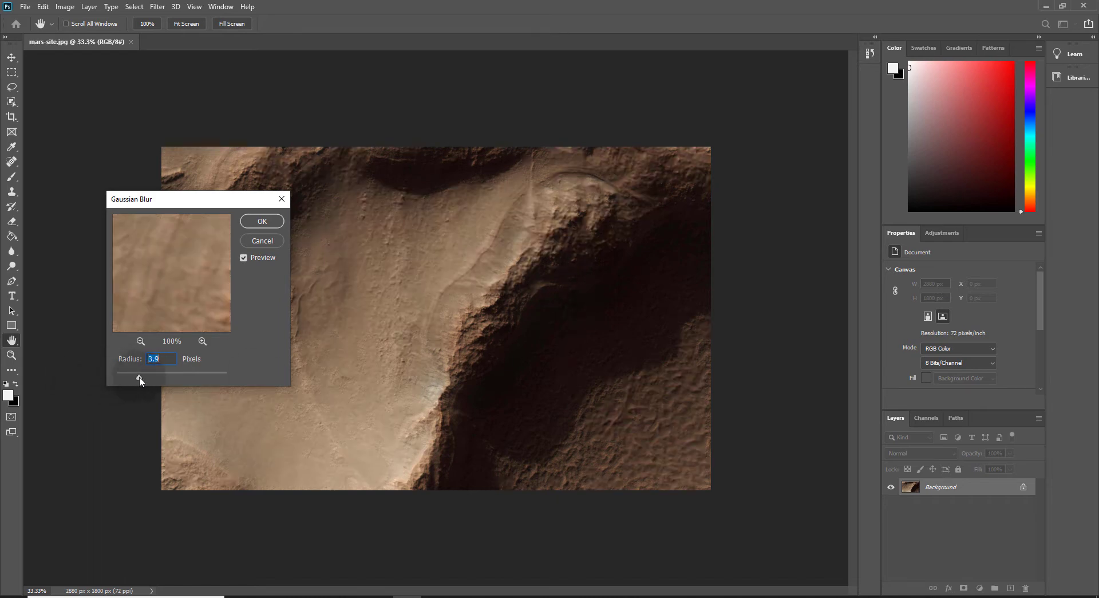
drag(157, 376, 180, 375)
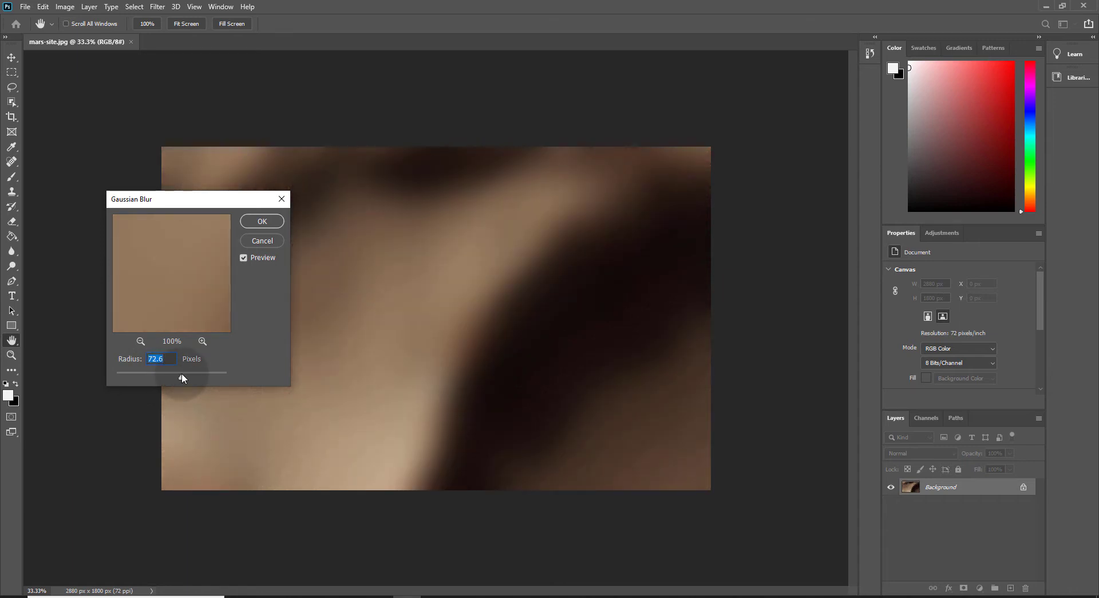
drag(180, 376, 155, 376)
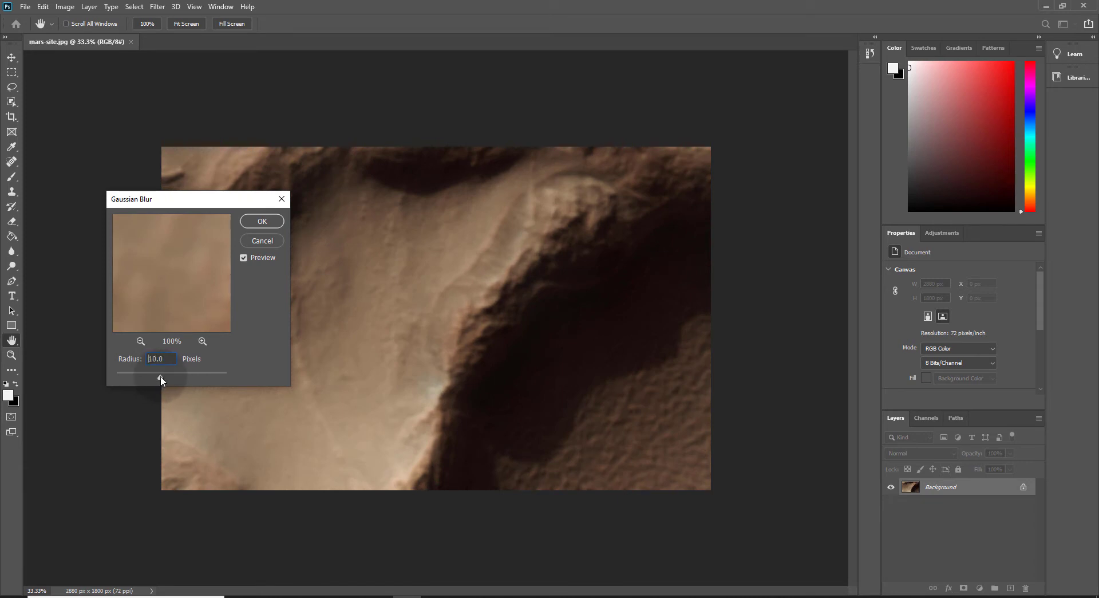
drag(161, 376, 161, 376)
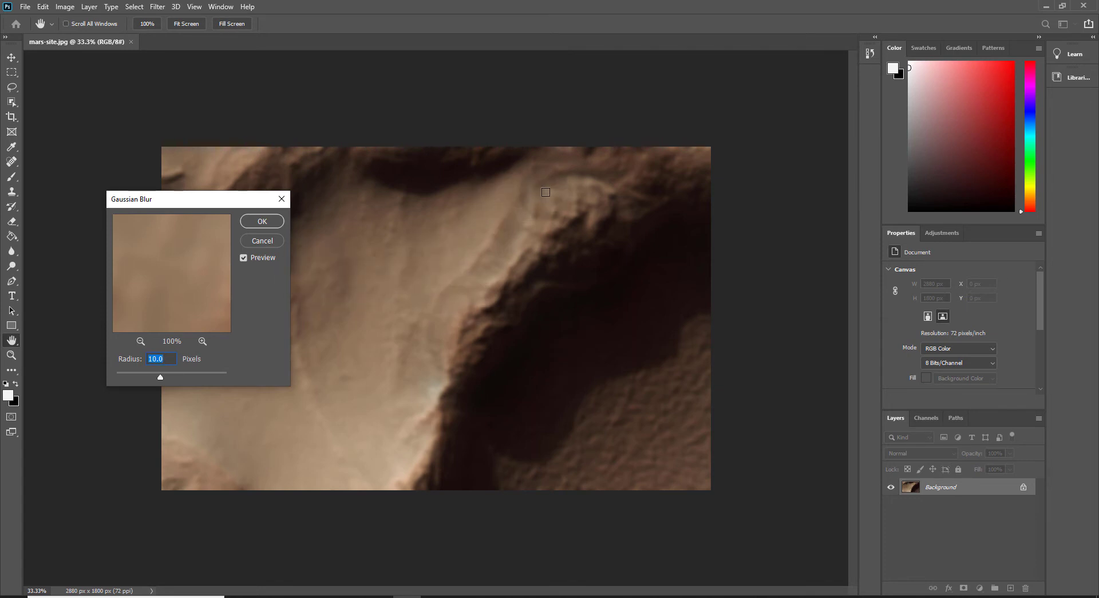
click(255, 222)
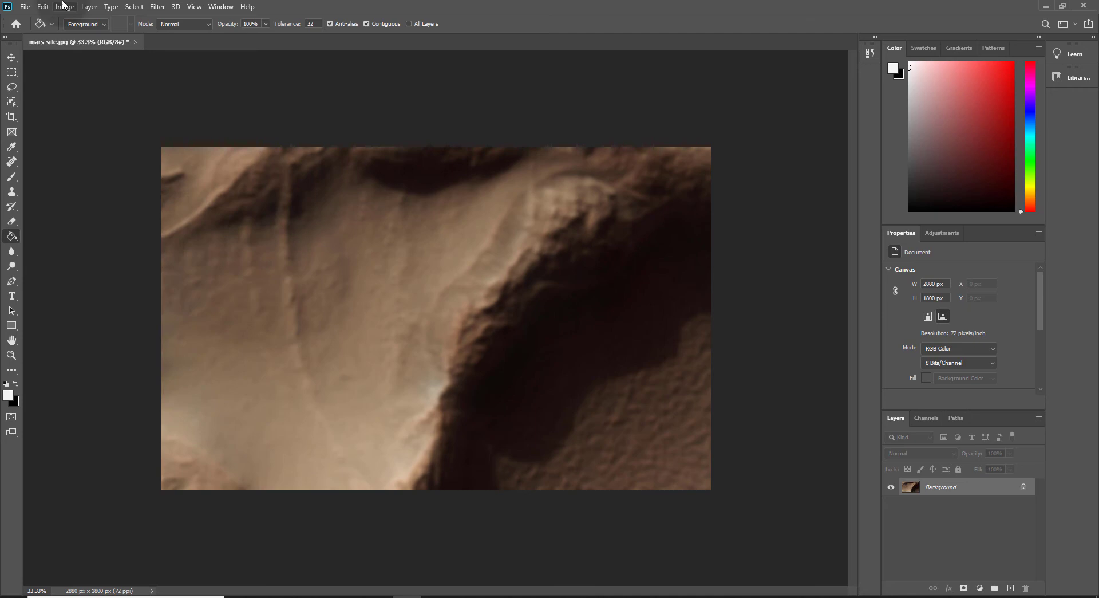
- Save the blurred photo as mars-site-blur.jpg, accepting the JPEG Options
click(26, 7)
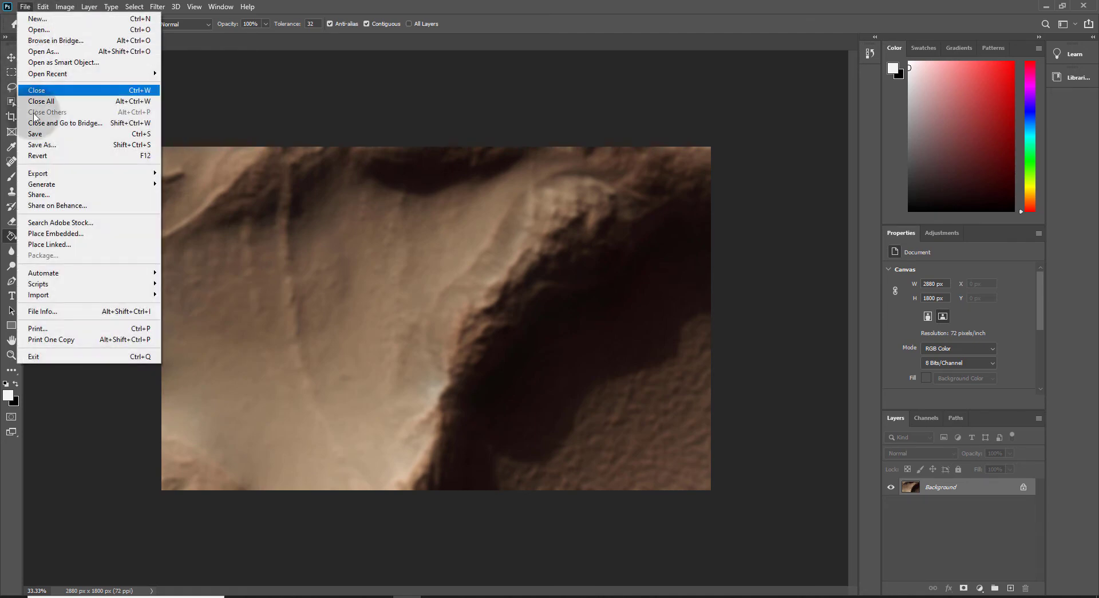
click(40, 147)
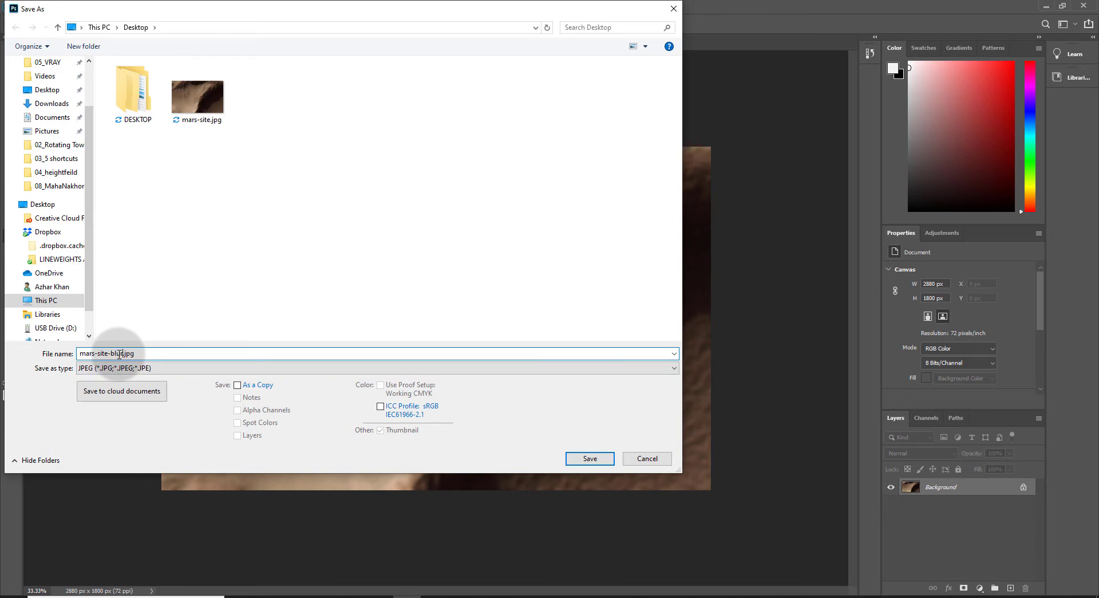
key(Return)
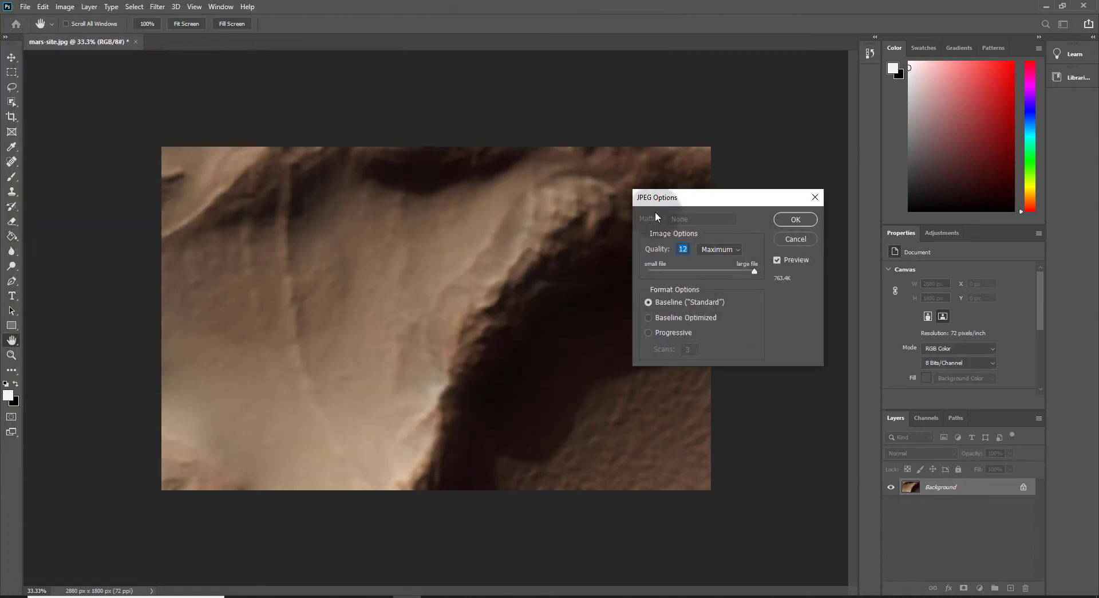
click(789, 219)
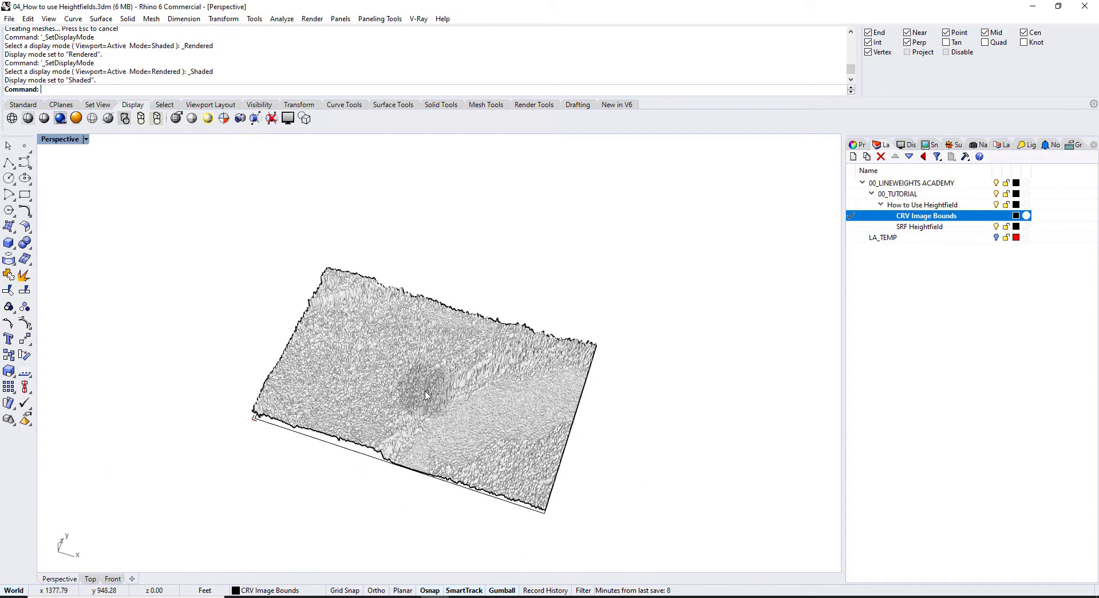
- Select the heightfield surface and drag it toward the viewer
click(428, 385)
click(540, 269)
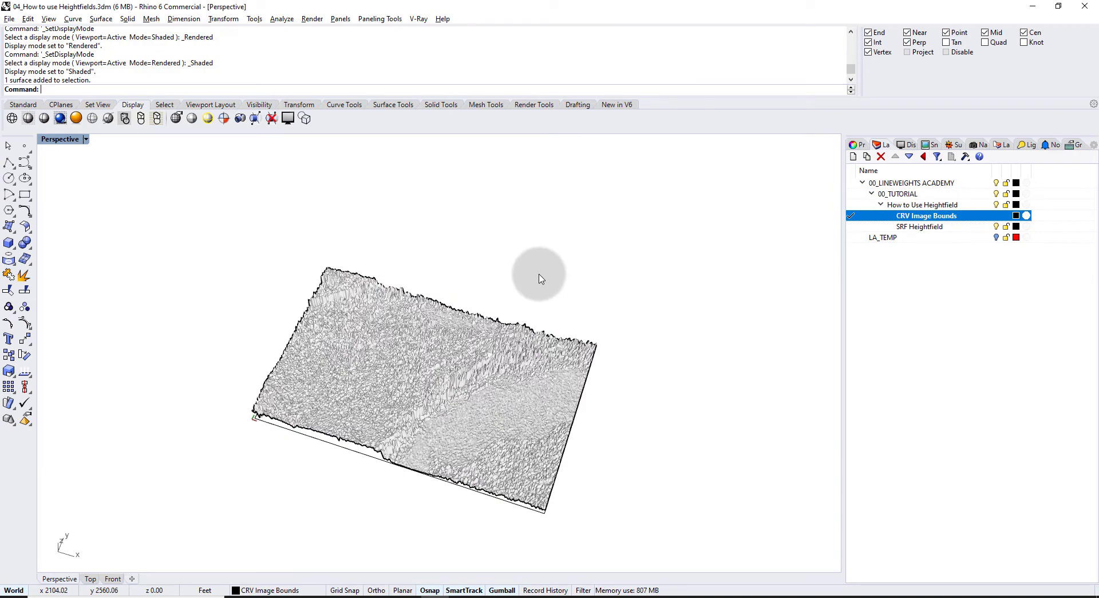
click(468, 336)
drag(431, 378, 348, 483)
scroll(346, 482, up, 6)
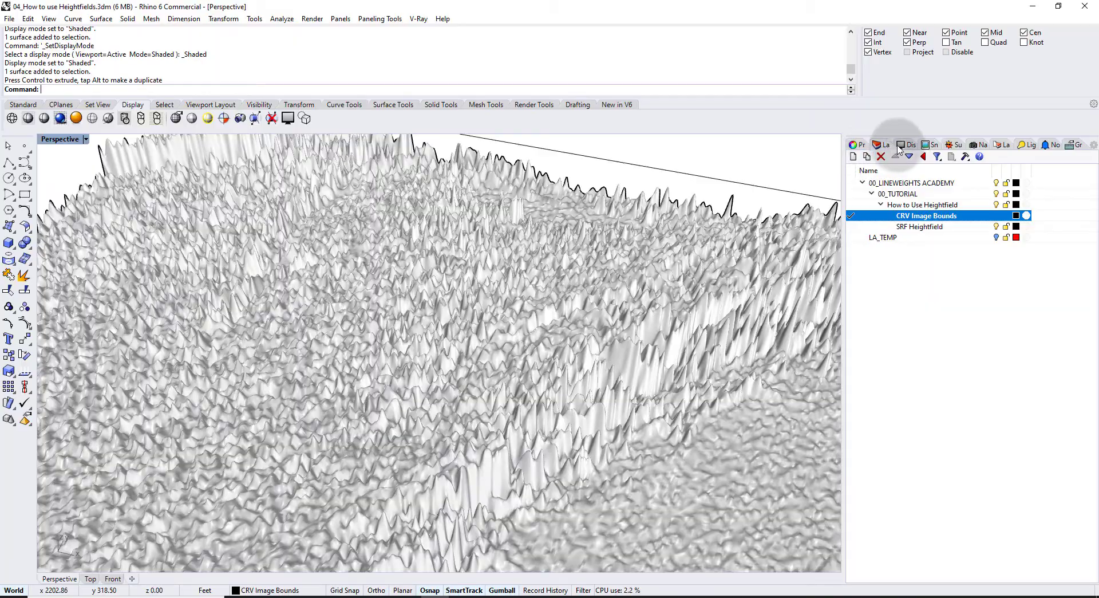
- In the Perspective display settings, preview surface isocurves on the heightfield, then turn them off
click(908, 145)
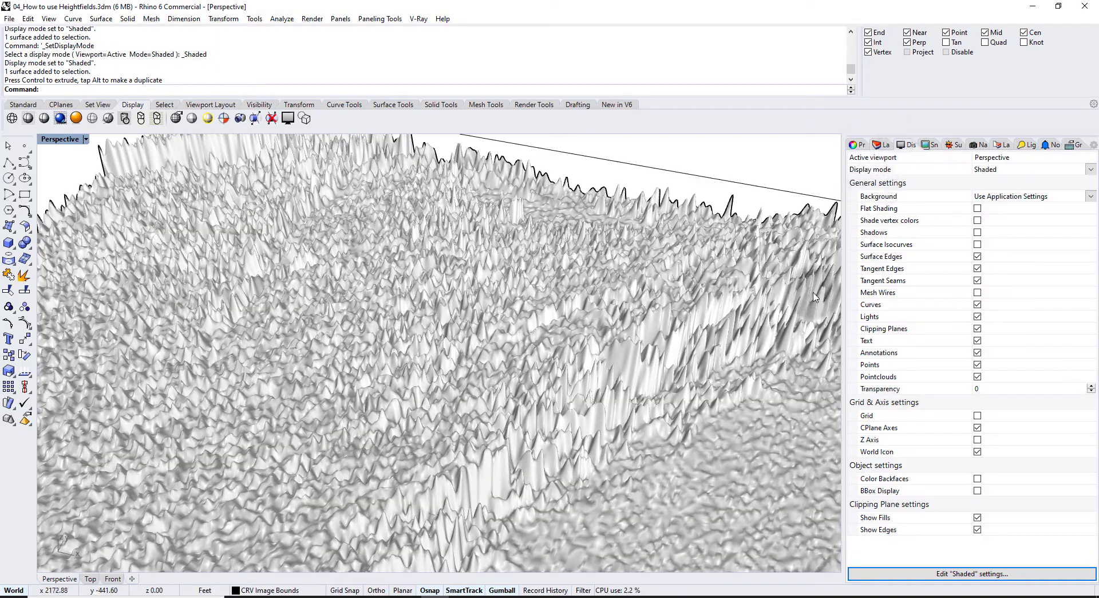
click(977, 244)
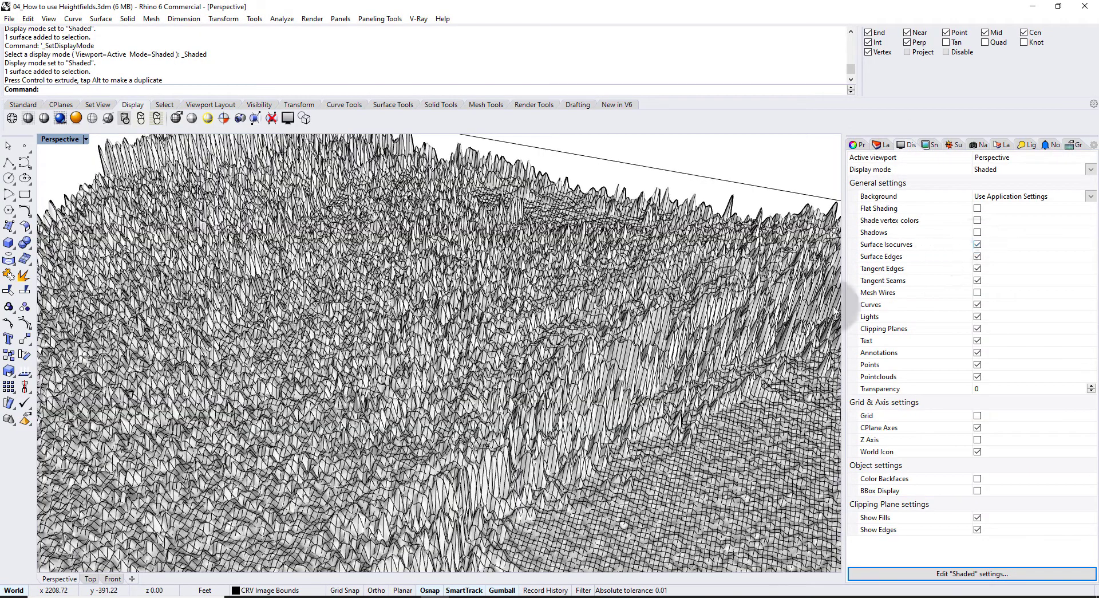
scroll(398, 346, down, 2)
scroll(397, 352, down, 3)
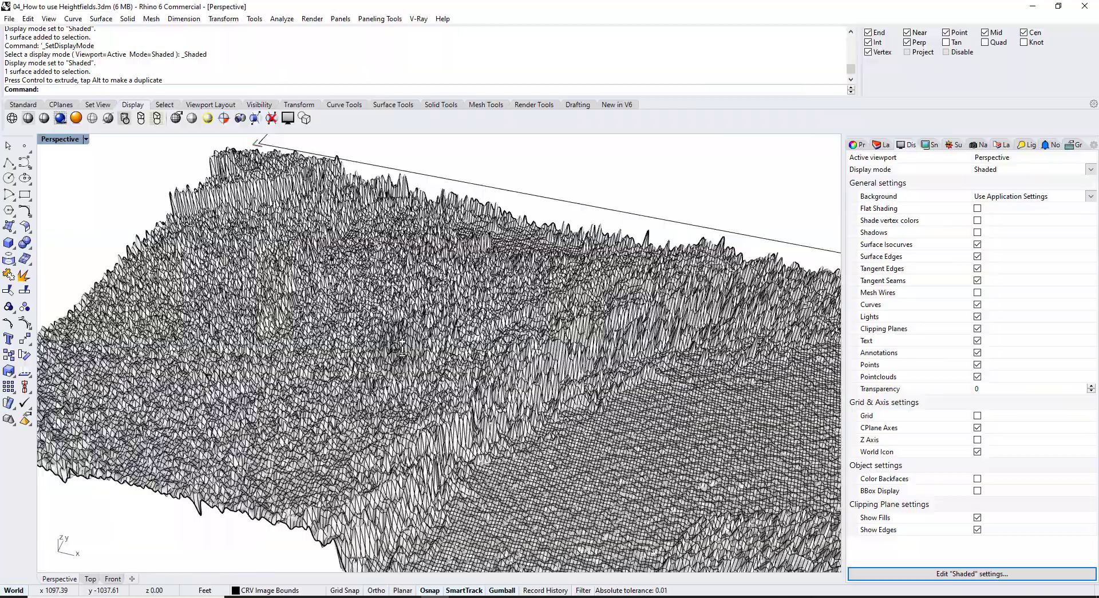
scroll(402, 349, up, 5)
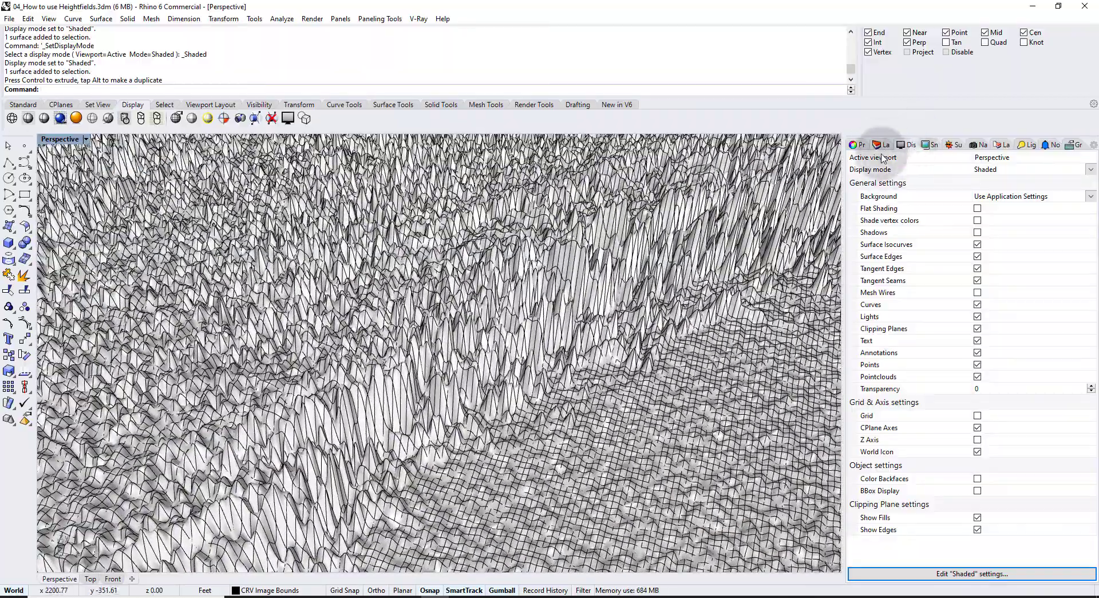
click(977, 245)
right_drag(533, 310, 517, 317)
scroll(517, 317, down, 10)
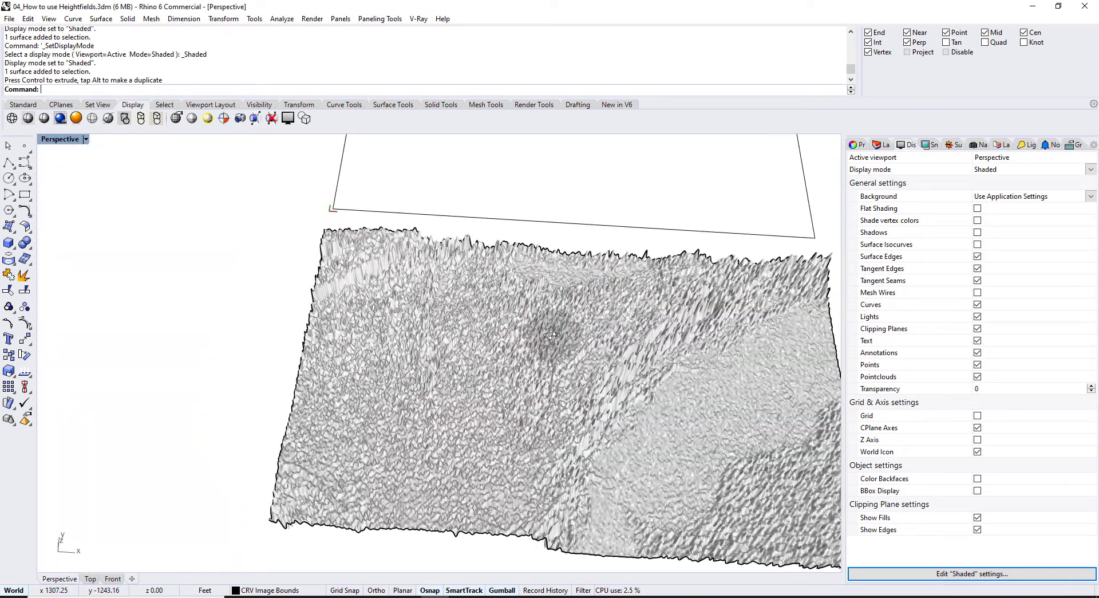
right_drag(548, 244, 487, 367)
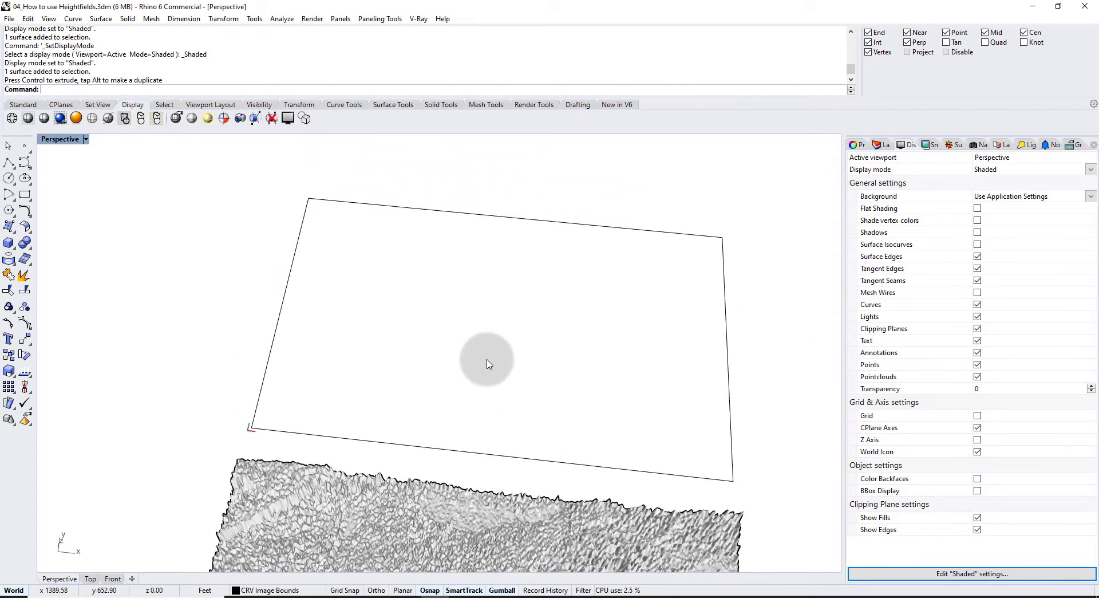
- Build a heightfield from mars-site-blur.jpg on the rectangle corners: 300x150 samples, 300 feet high
text(Heightfield)
key(Return)
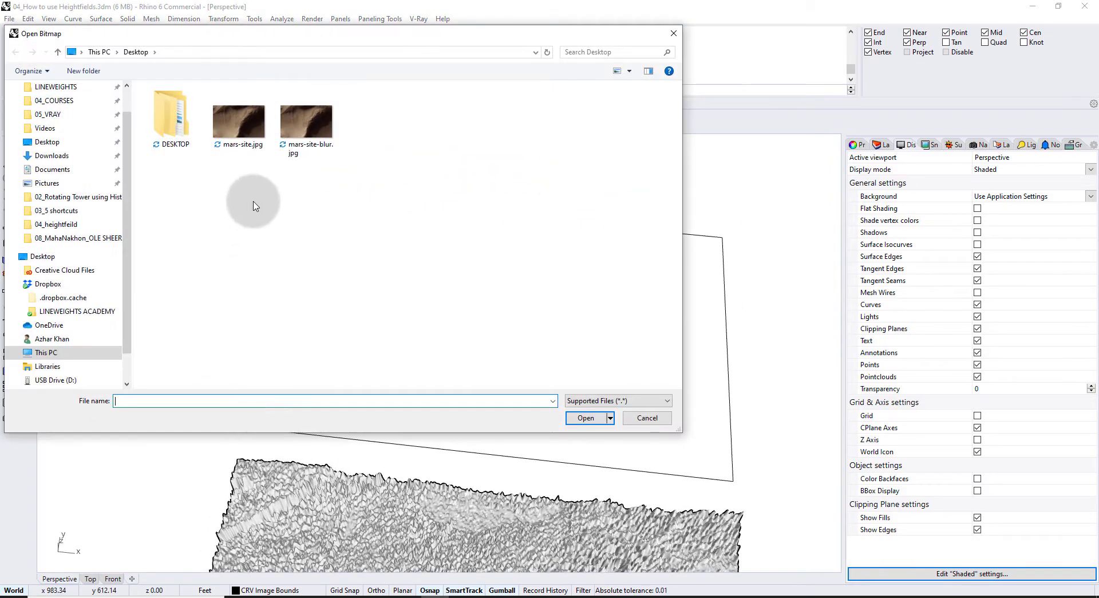
click(310, 139)
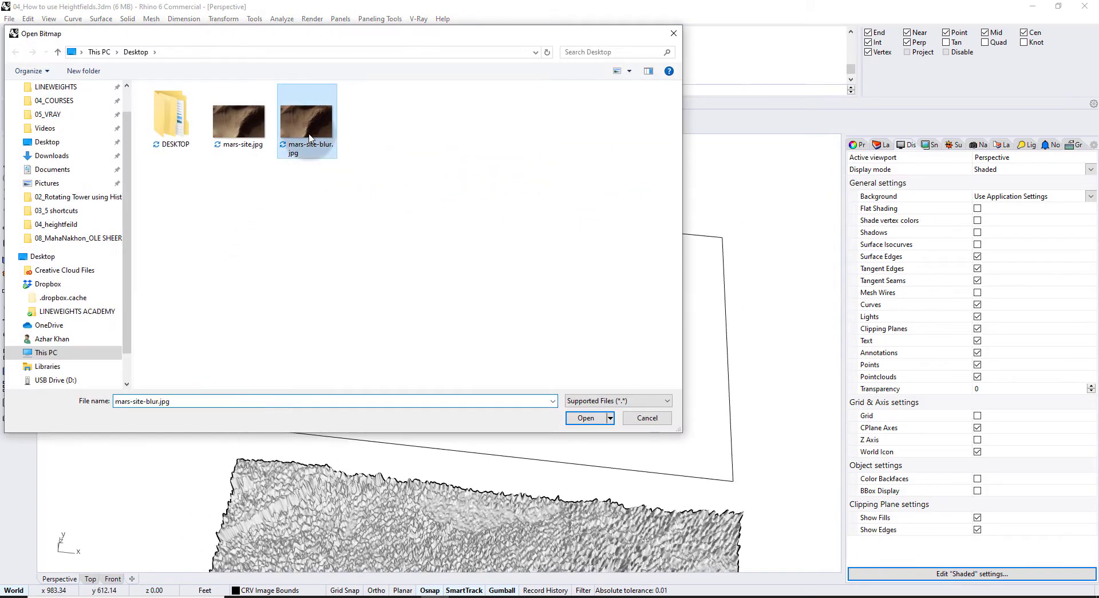
click(584, 417)
click(252, 427)
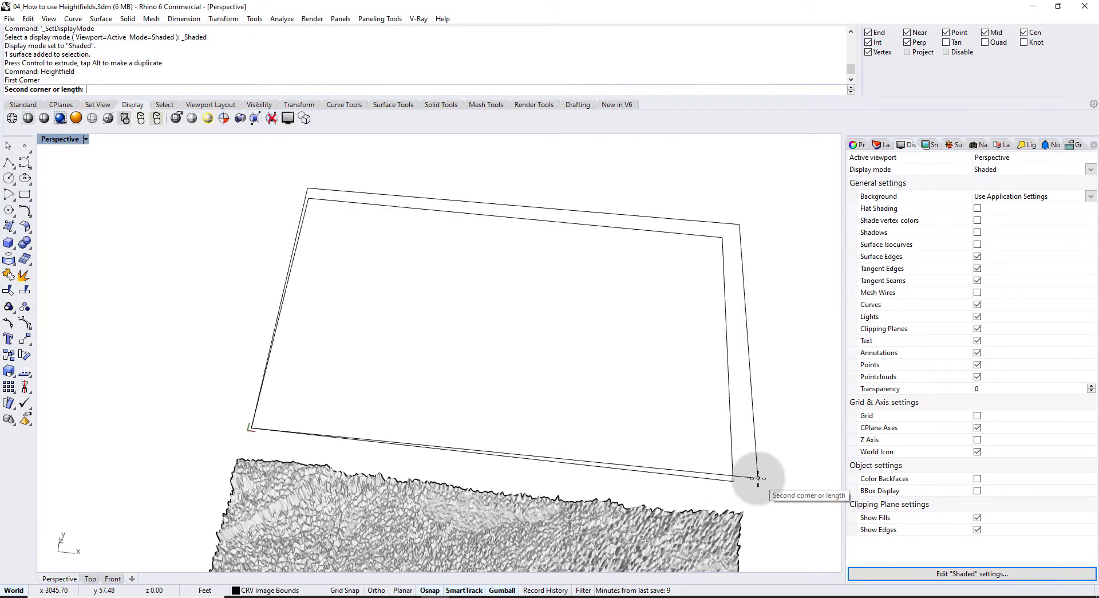
click(733, 480)
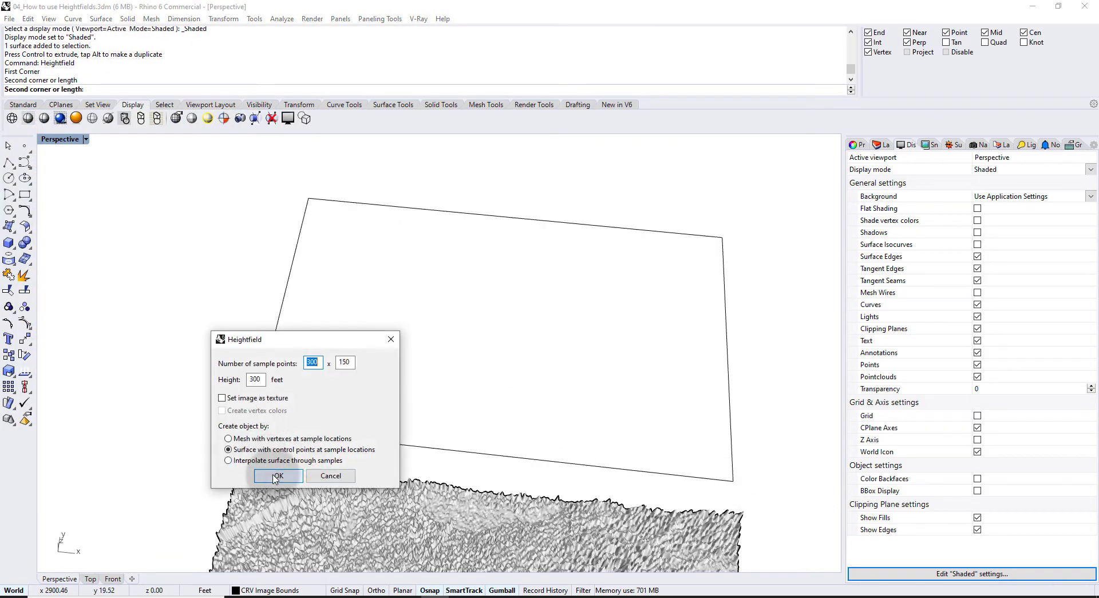
click(275, 476)
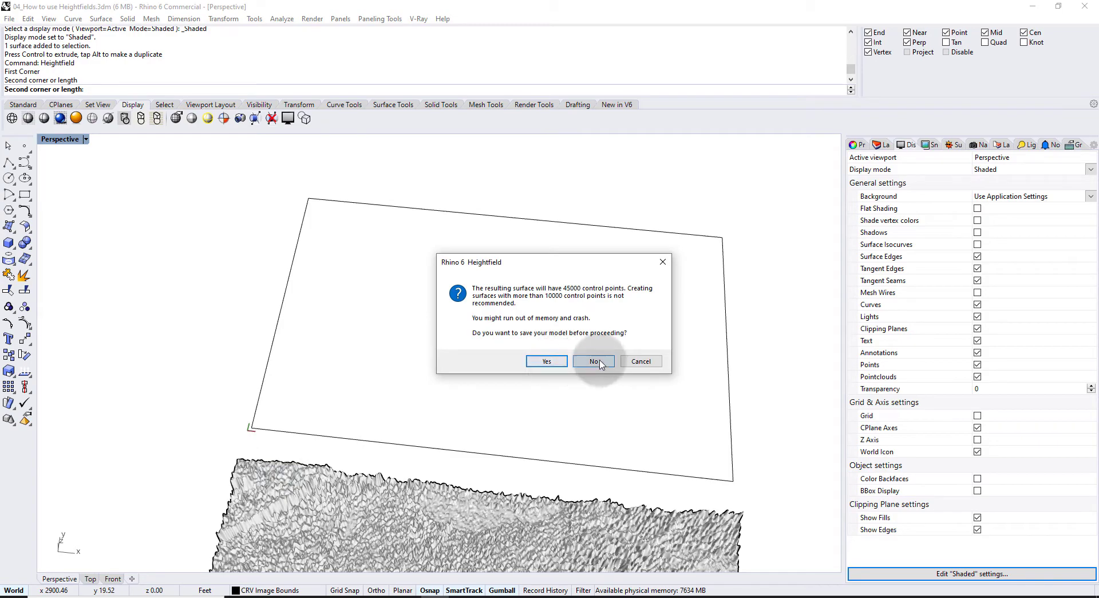
click(573, 361)
- Orbit and pan to compare the new smooth terrain with the old noisy one
right_drag(376, 392, 372, 351)
scroll(344, 362, down, 2)
scroll(355, 370, up, 5)
scroll(372, 351, down, 3)
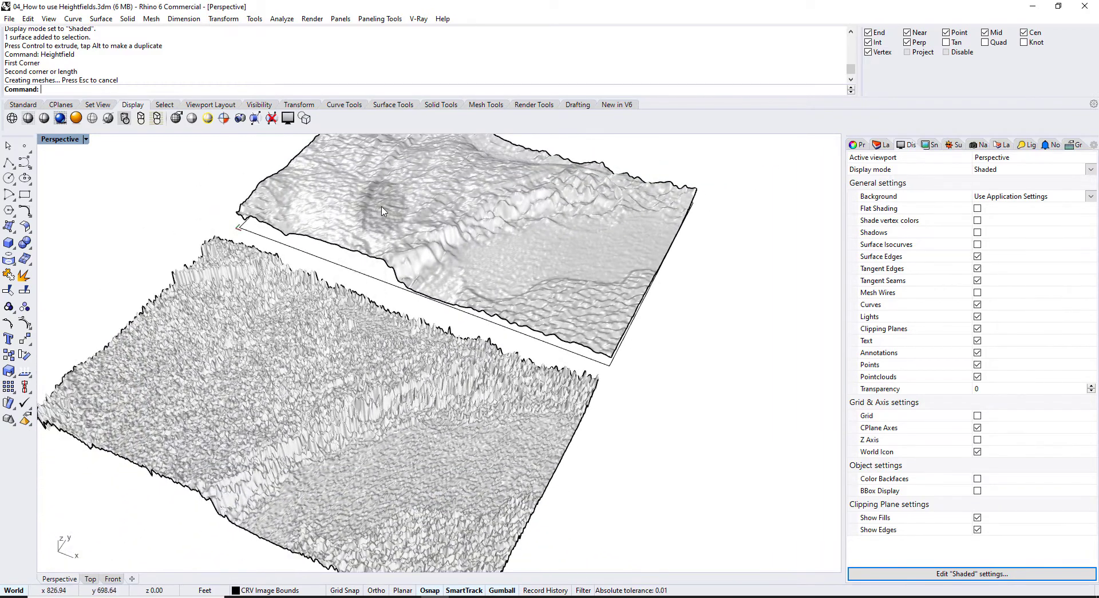
shift+right_drag(394, 207, 395, 259)
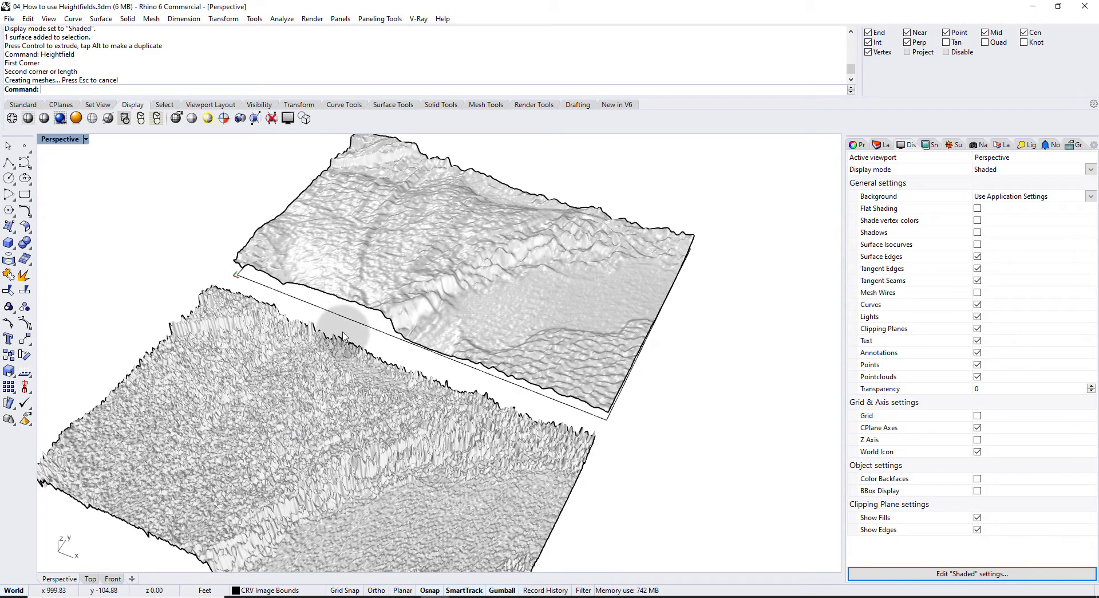
right_drag(355, 313, 433, 309)
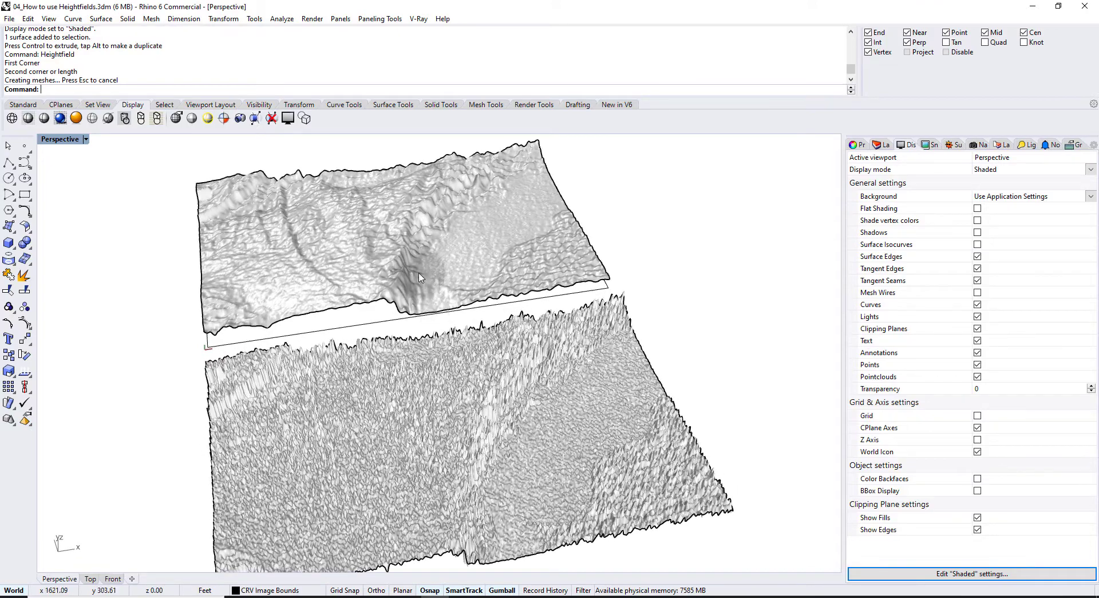
scroll(433, 332, up, 5)
scroll(432, 346, down, 6)
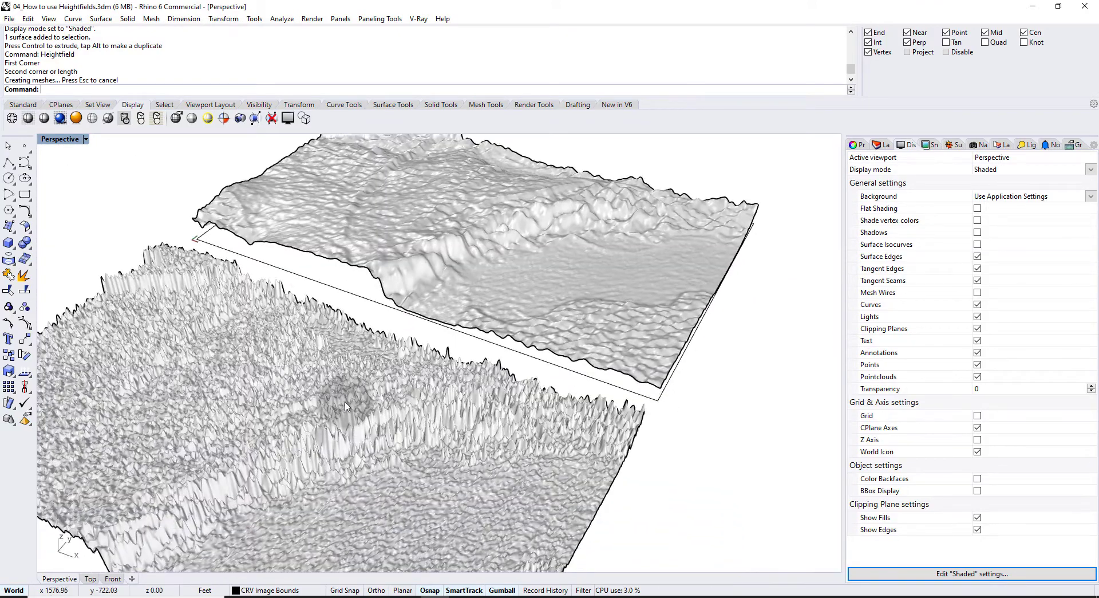
- Delete the noisy heightfield and set the view to Rendered display
click(332, 397)
key(Delete)
right_drag(346, 405, 479, 270)
key(ctrl+alt+s)
key(ctrl+alt+r)
- Assign the terrain a new Custom material and rename it Martian Surface
click(481, 290)
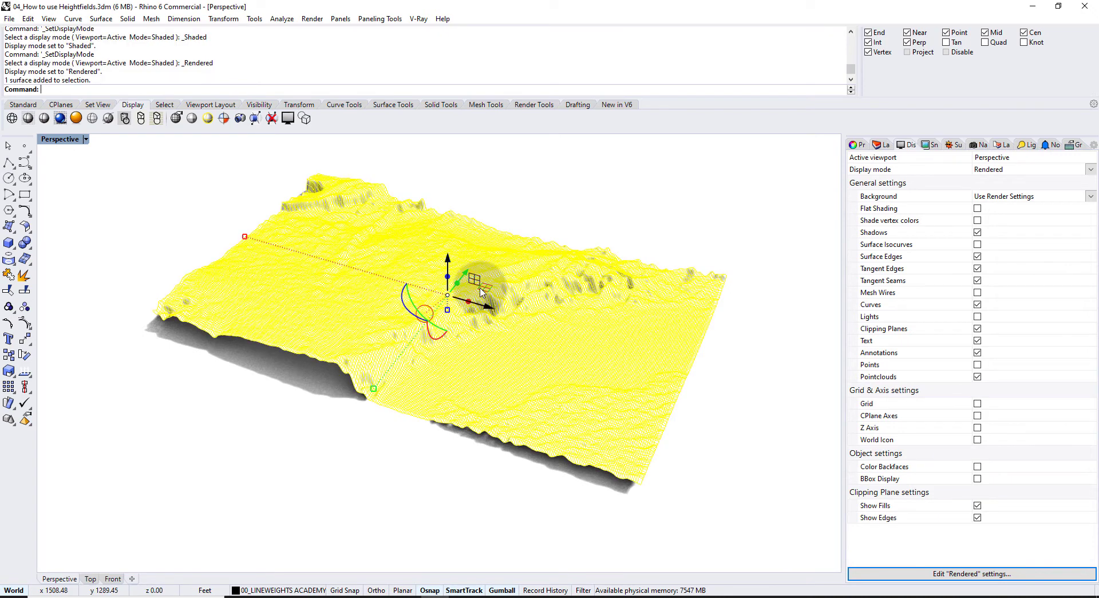
click(860, 145)
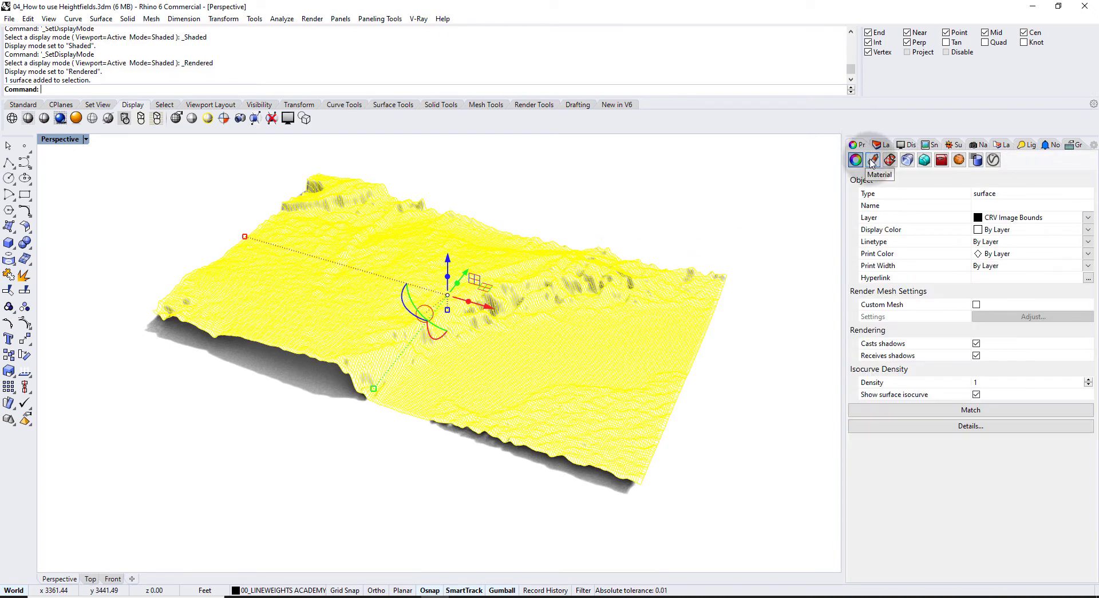
click(872, 160)
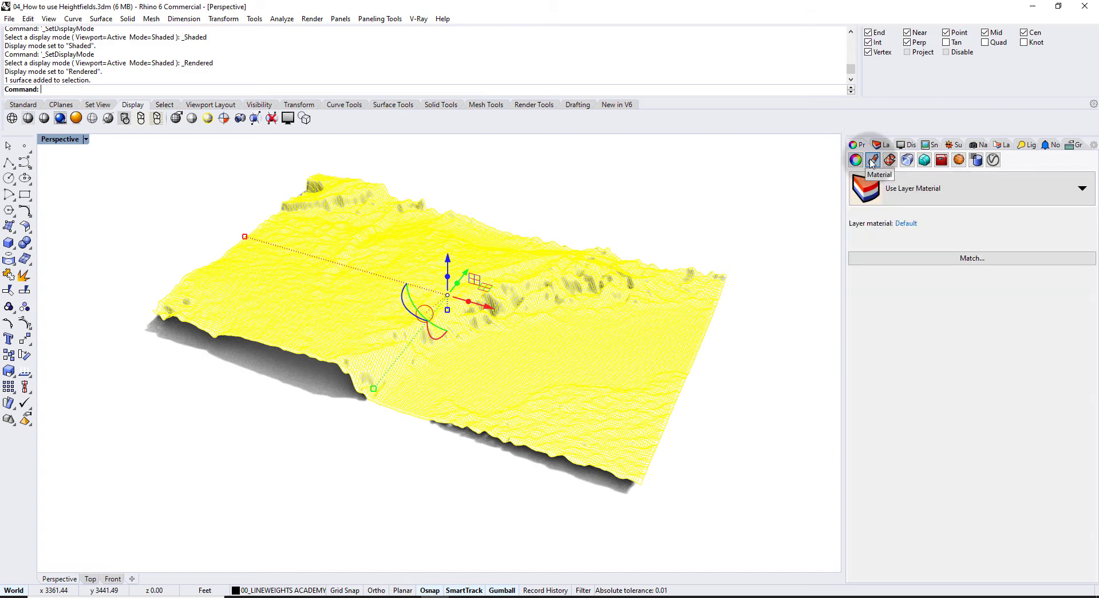
click(916, 192)
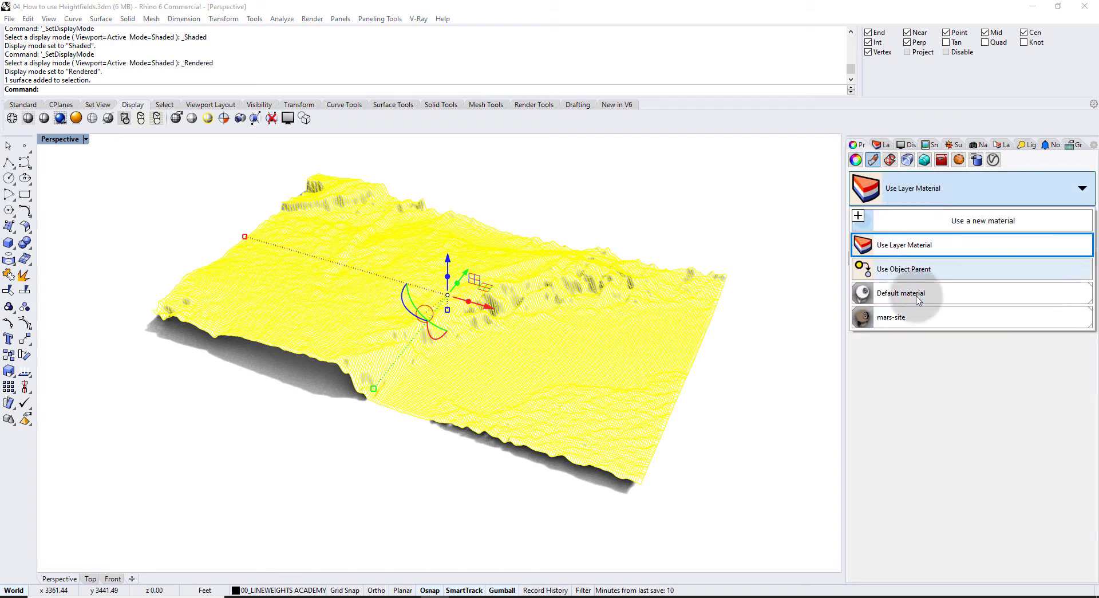
click(882, 221)
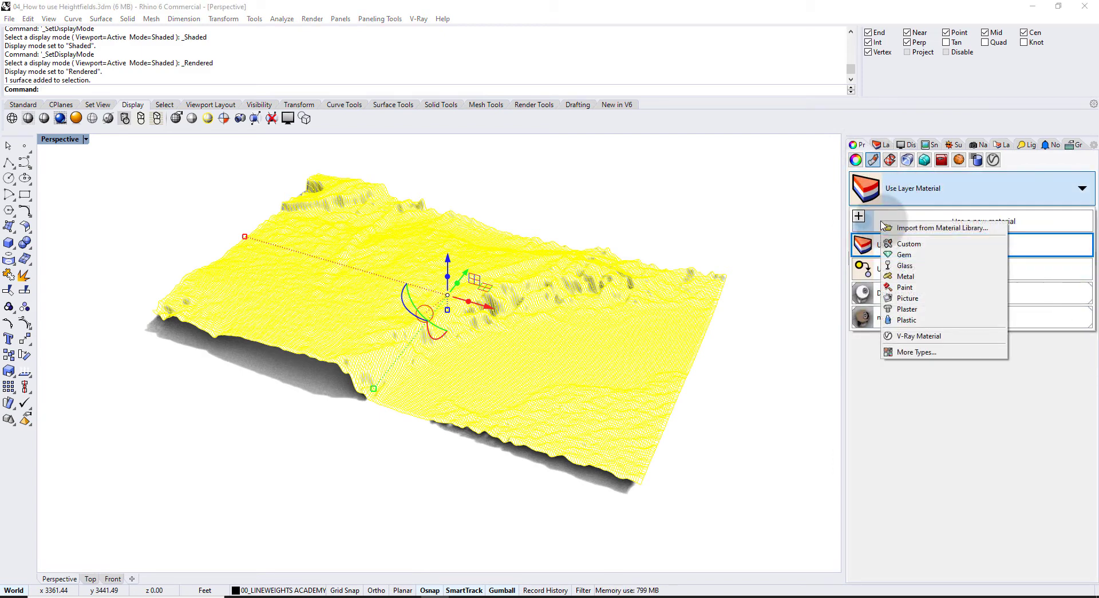
click(903, 248)
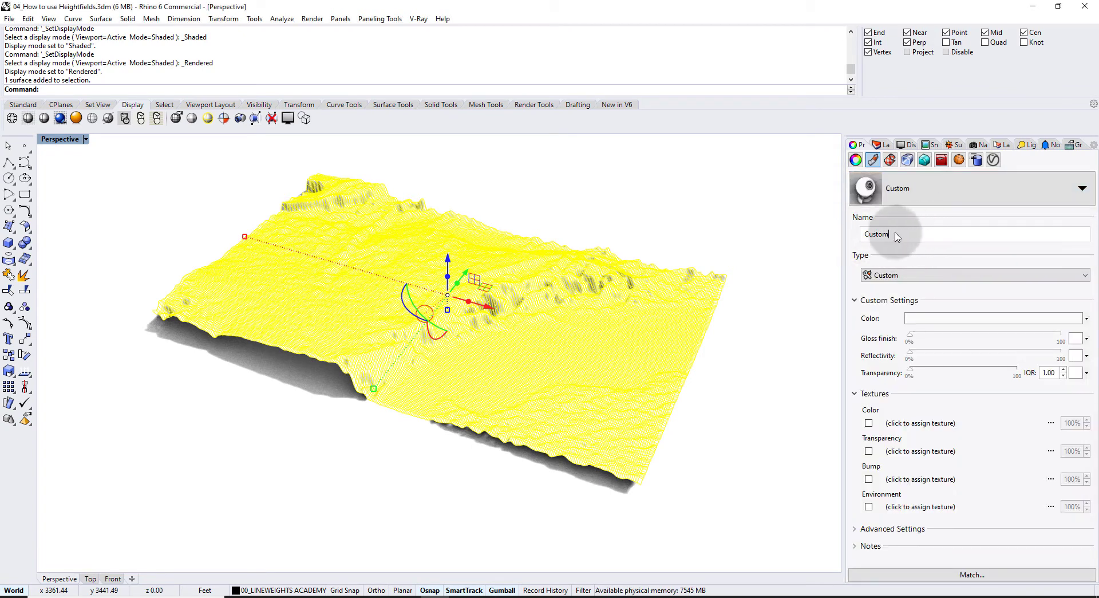
double_click(894, 234)
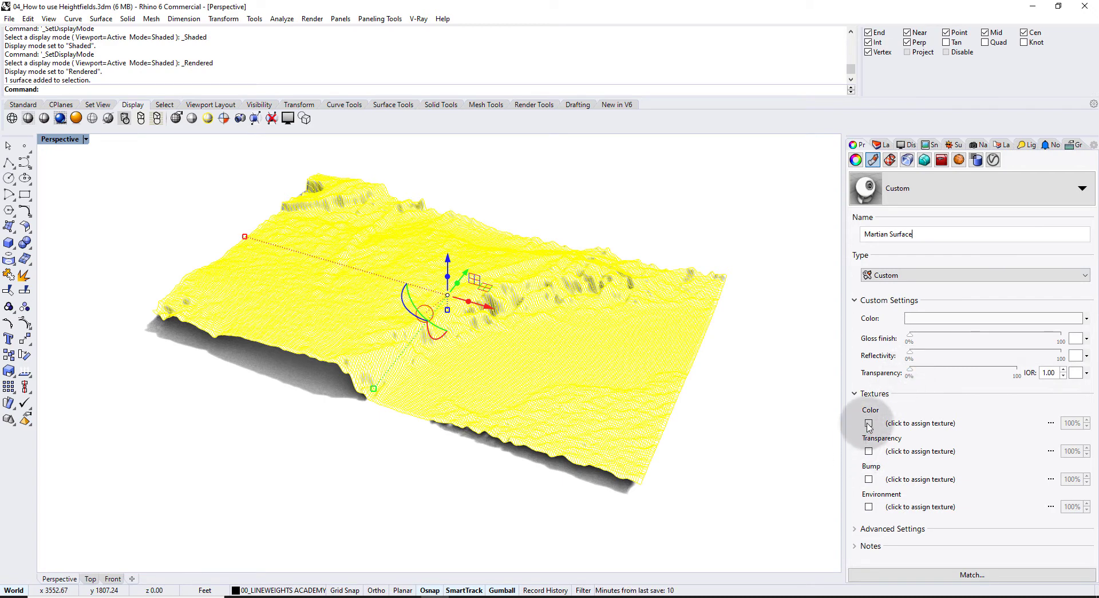
- Add mars-site.jpg as the Martian Surface material's colour texture
click(855, 394)
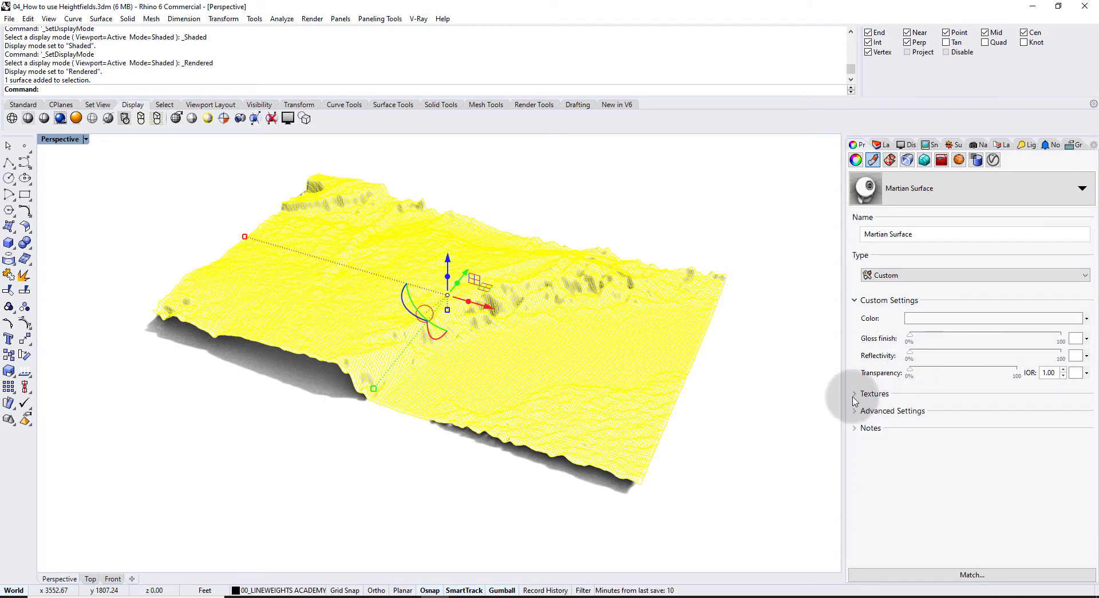
click(855, 394)
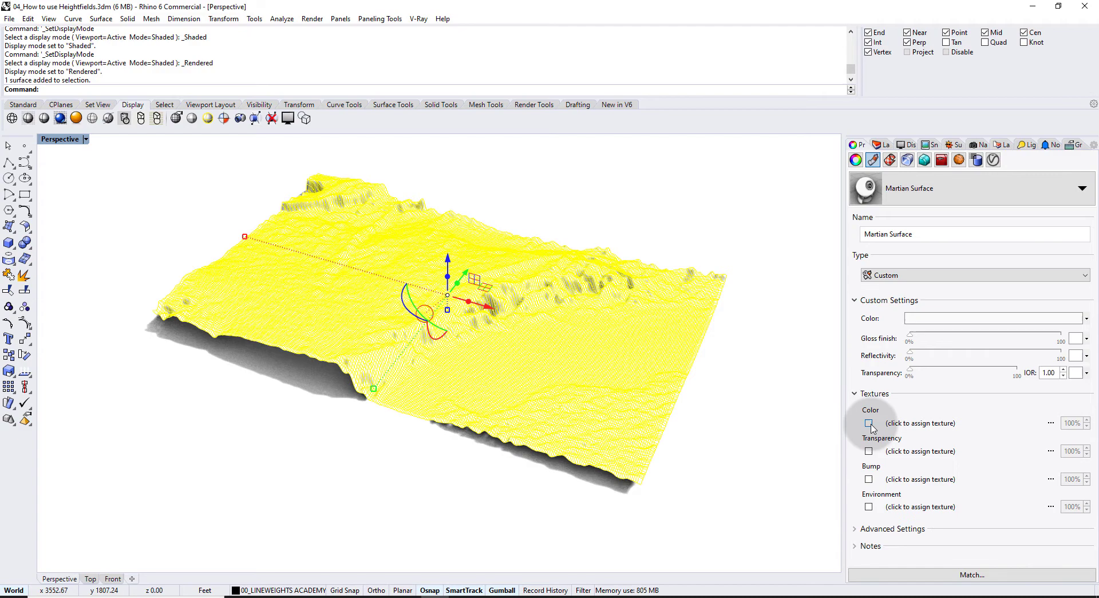
click(870, 424)
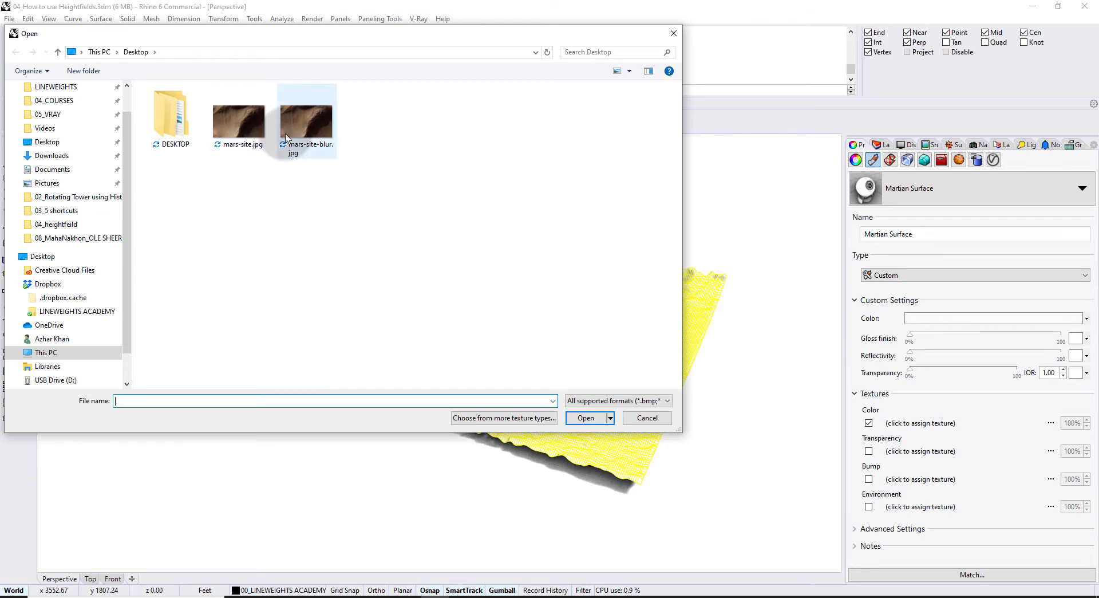
click(236, 110)
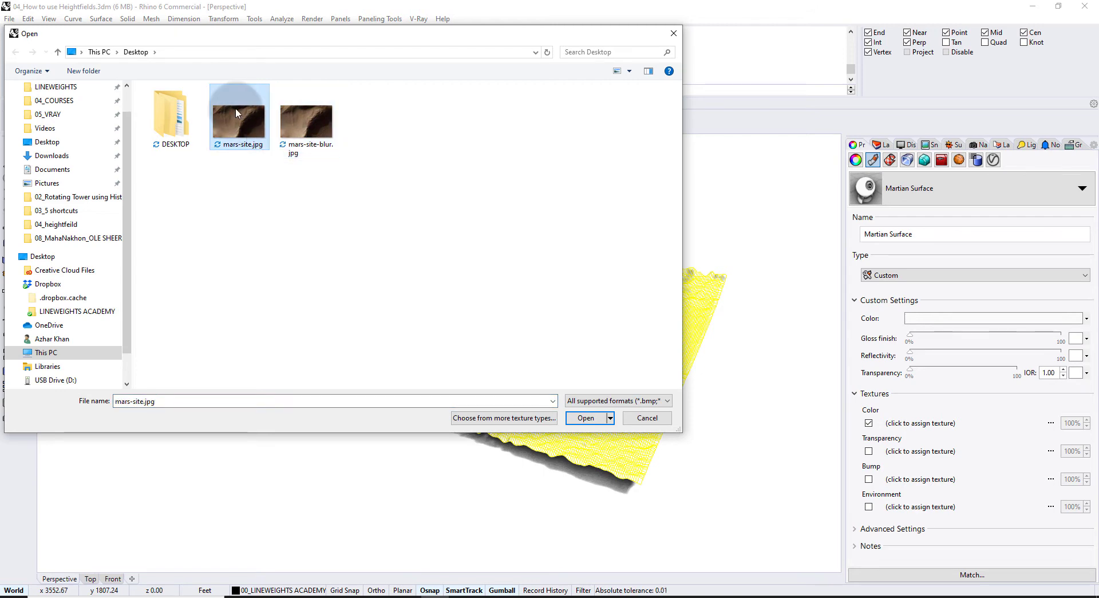
click(286, 117)
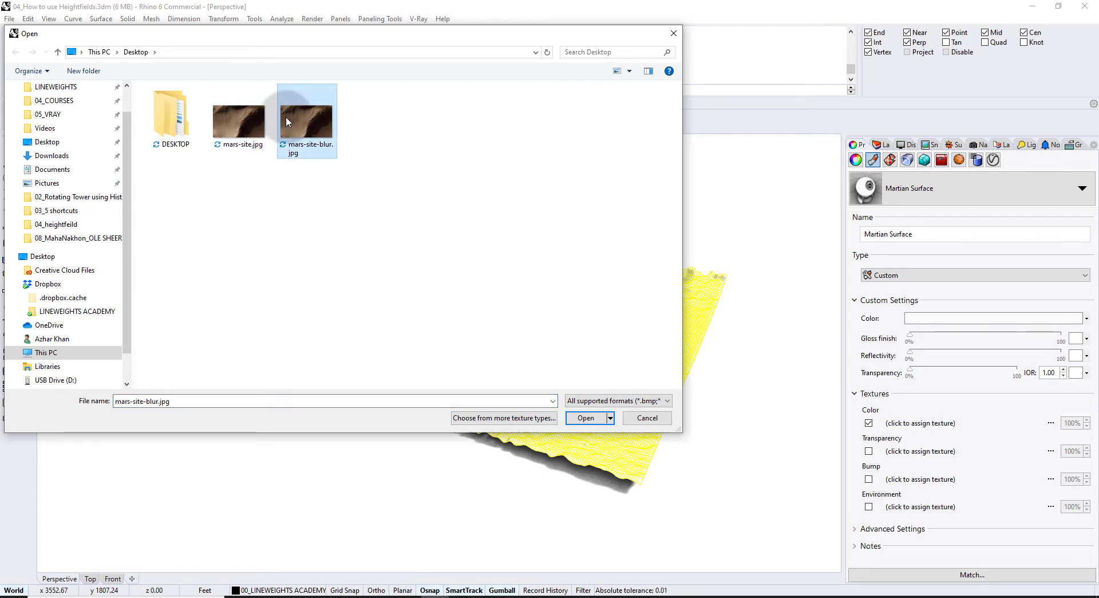
click(246, 118)
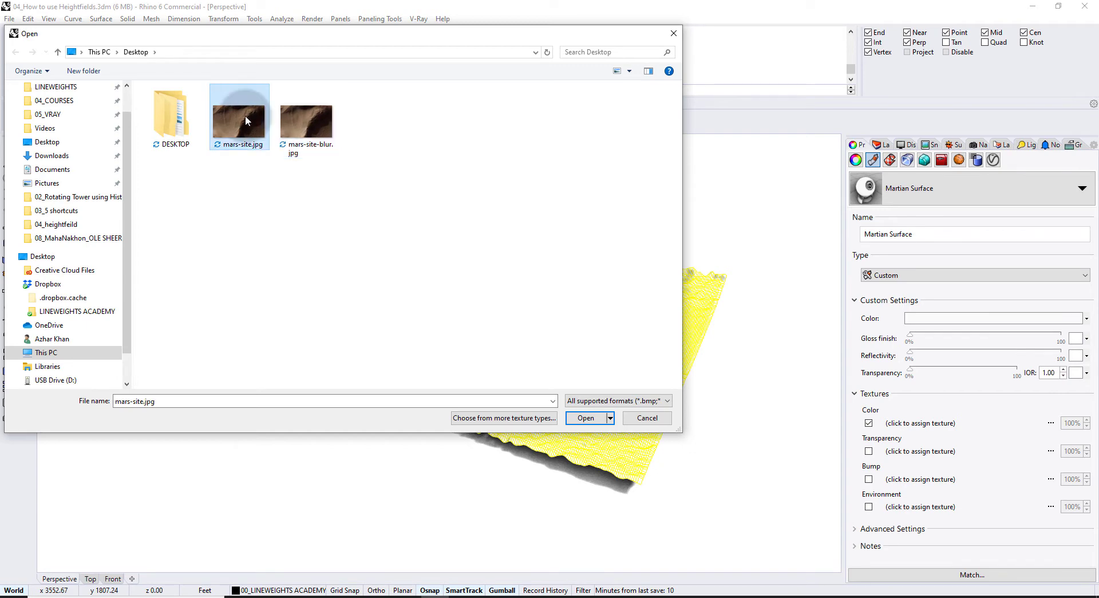
click(584, 418)
click(407, 448)
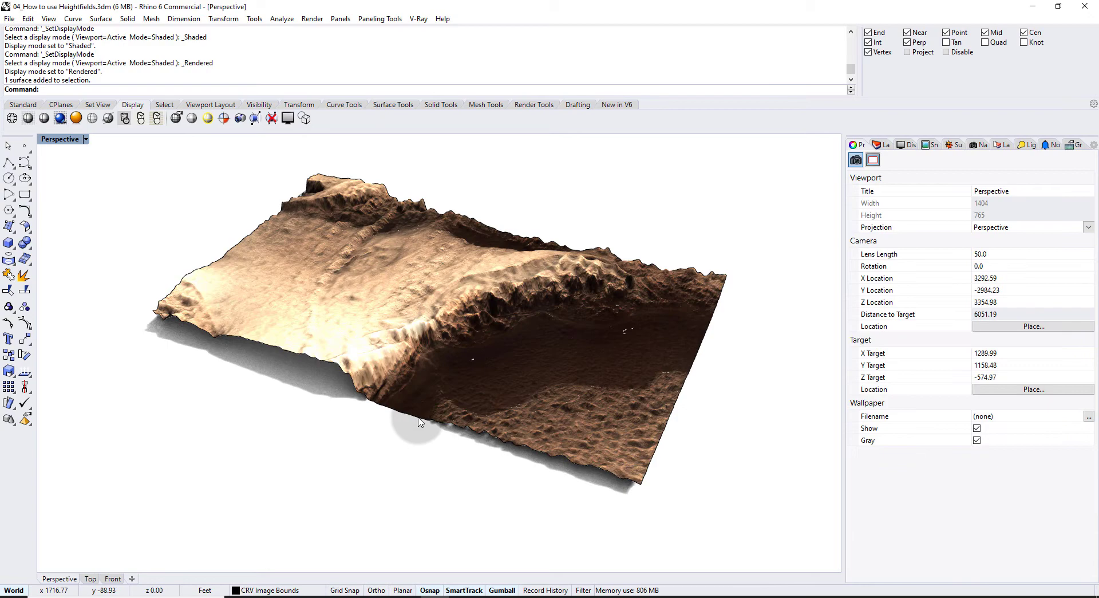
- Zoom and orbit around the rendered Mars terrain, including its cliff face
right_drag(418, 422, 473, 162)
scroll(544, 277, up, 5)
scroll(524, 277, up, 3)
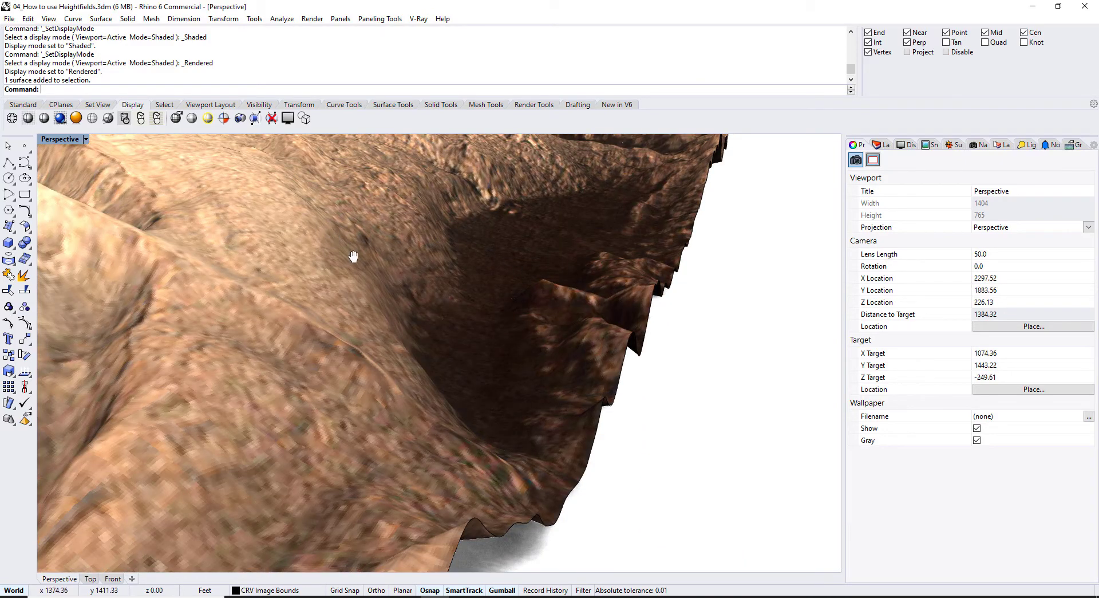
scroll(353, 256, down, 2)
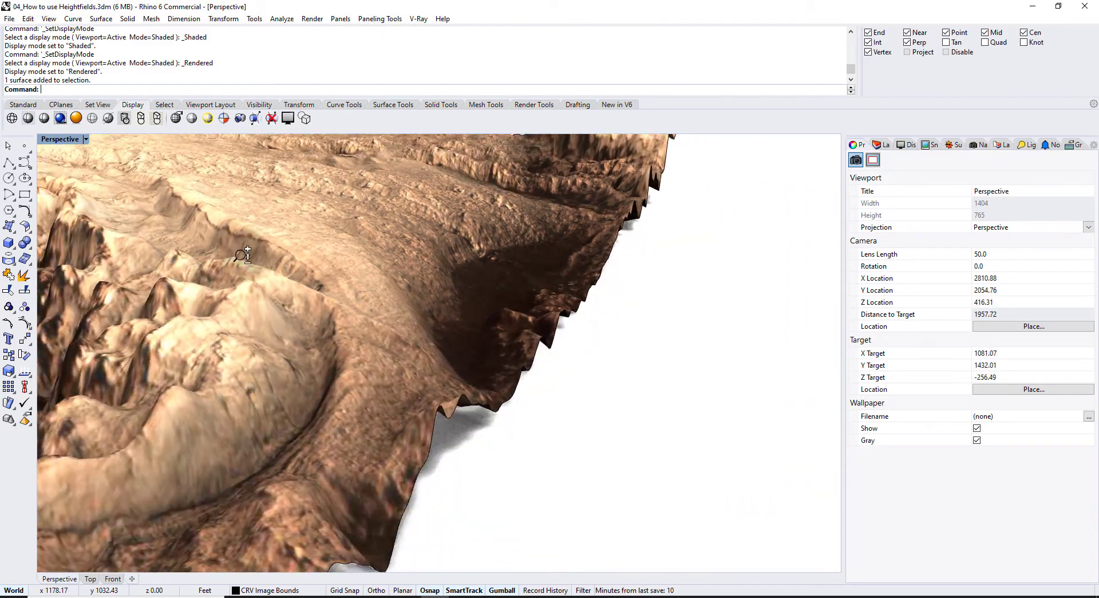
scroll(243, 255, down, 3)
right_drag(247, 252, 335, 194)
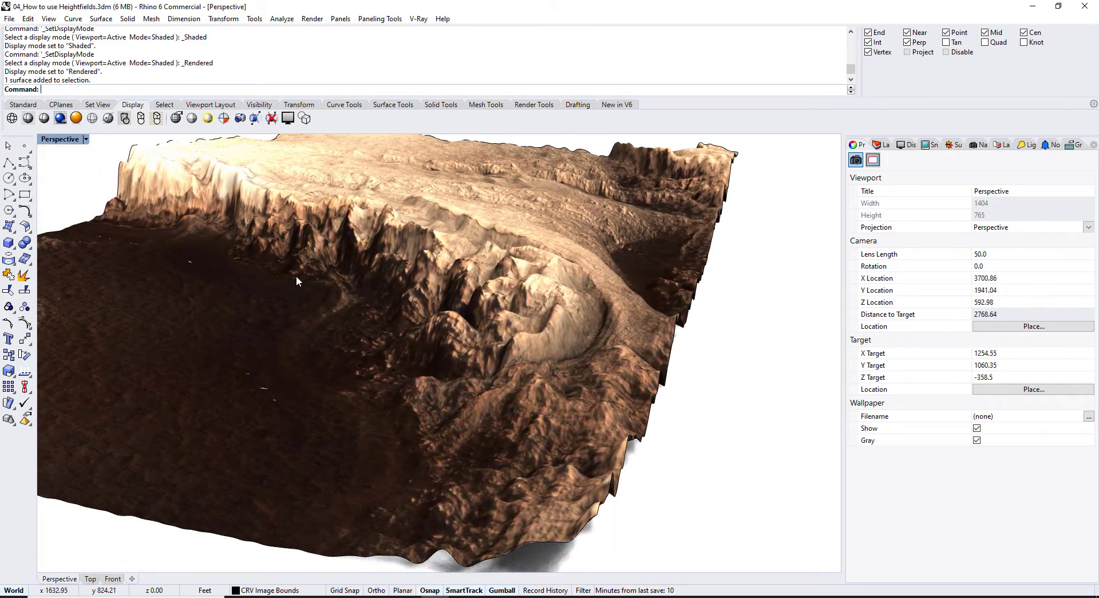
right_drag(322, 281, 411, 325)
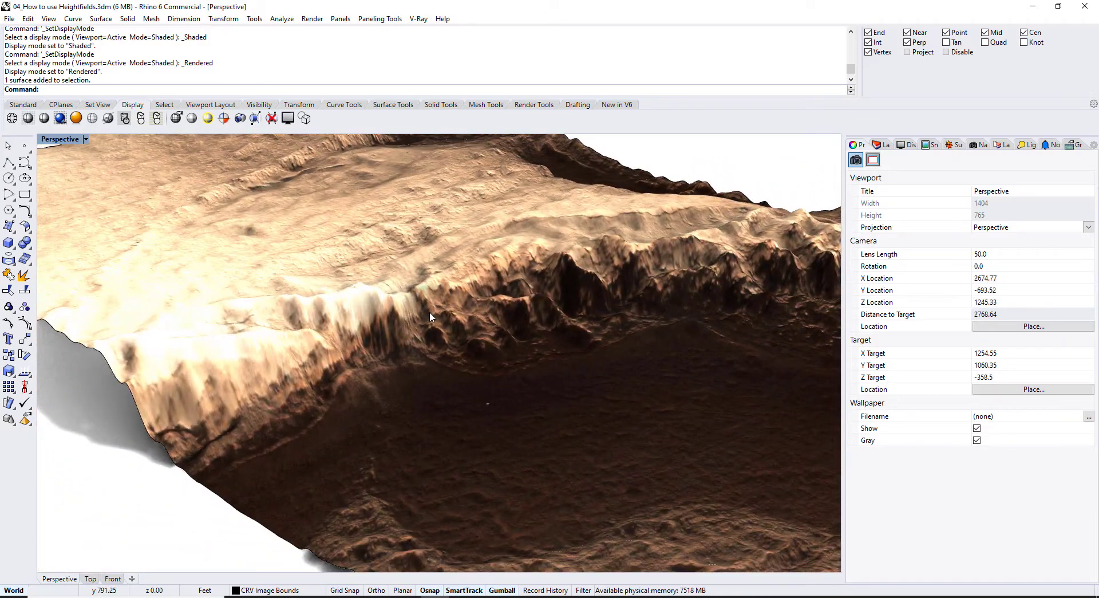
scroll(384, 290, down, 4)
right_drag(383, 288, 404, 273)
- Switch to Shaded display and select the terrain's rectangular boundary curve
key(ctrl+alt+s)
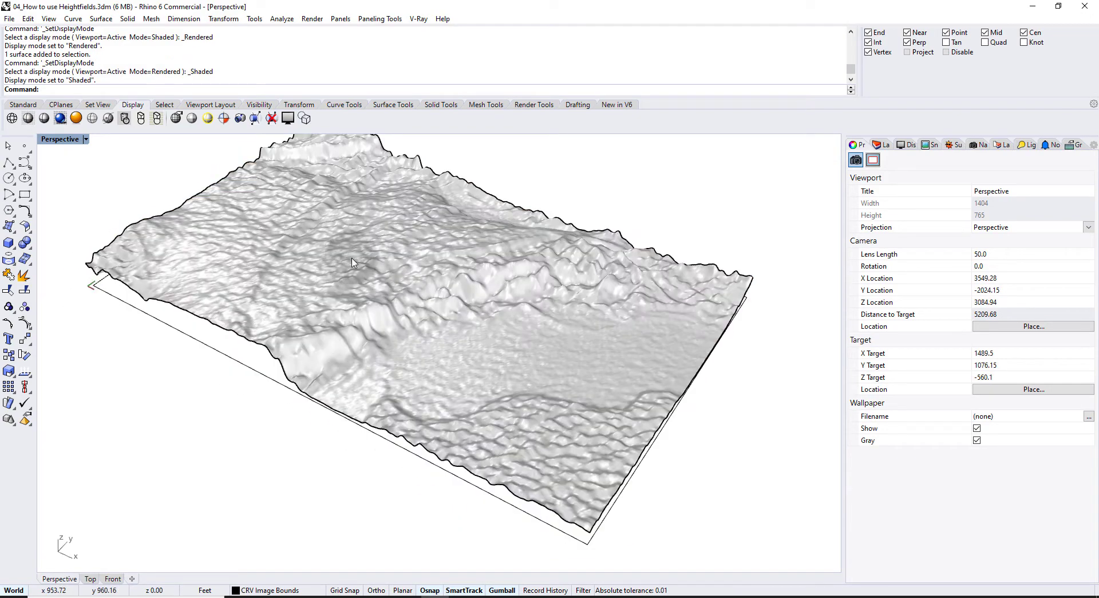
scroll(412, 287, down, 5)
click(403, 318)
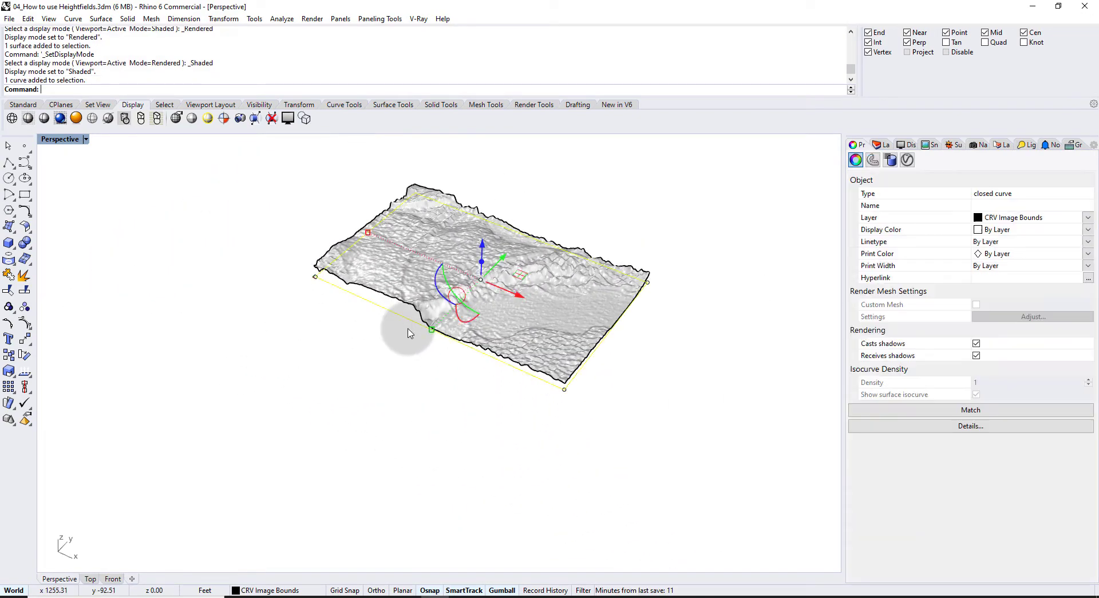
right_drag(408, 324, 405, 229)
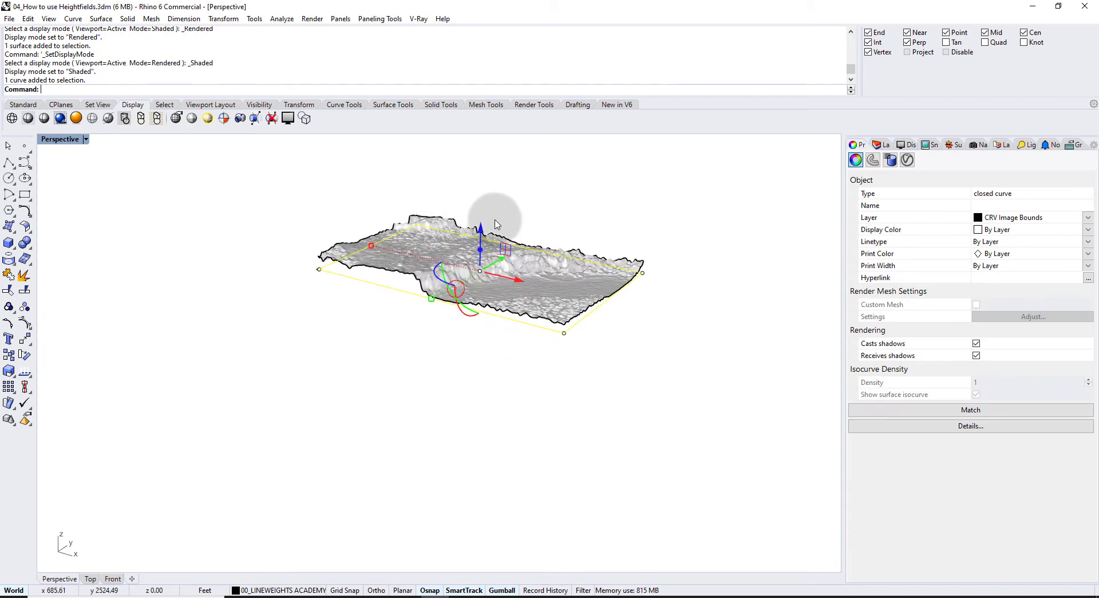
- Move the boundary curve below the terrain and extrude it up into an enclosing box
drag(484, 232, 484, 286)
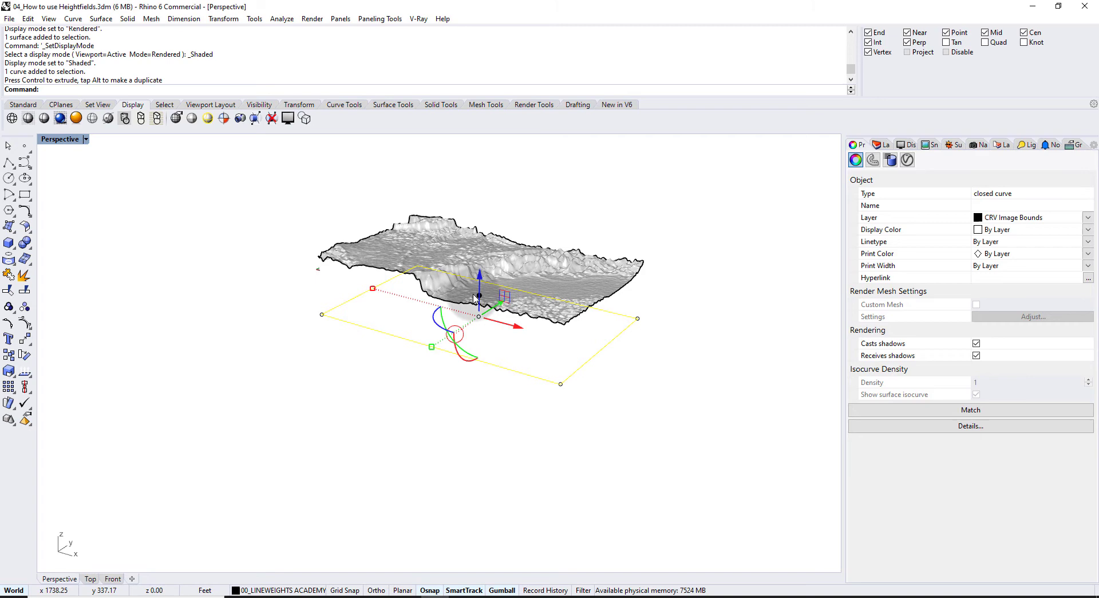
ctrl+drag(480, 298, 618, 273)
right_drag(619, 274, 507, 278)
click(496, 264)
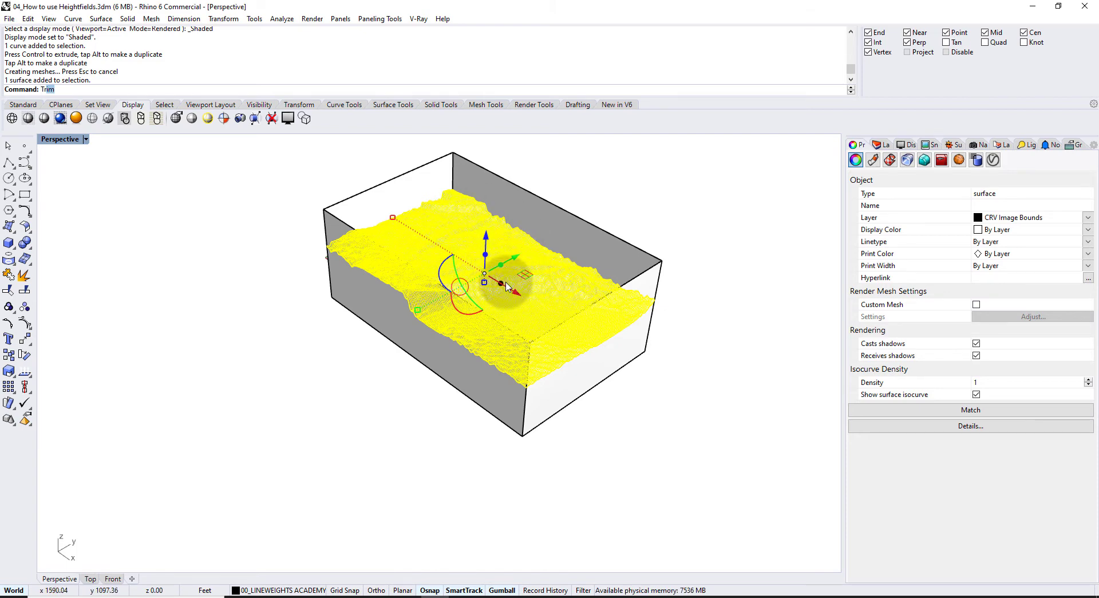
- Trim away the box walls above the terrain surface
key(Return)
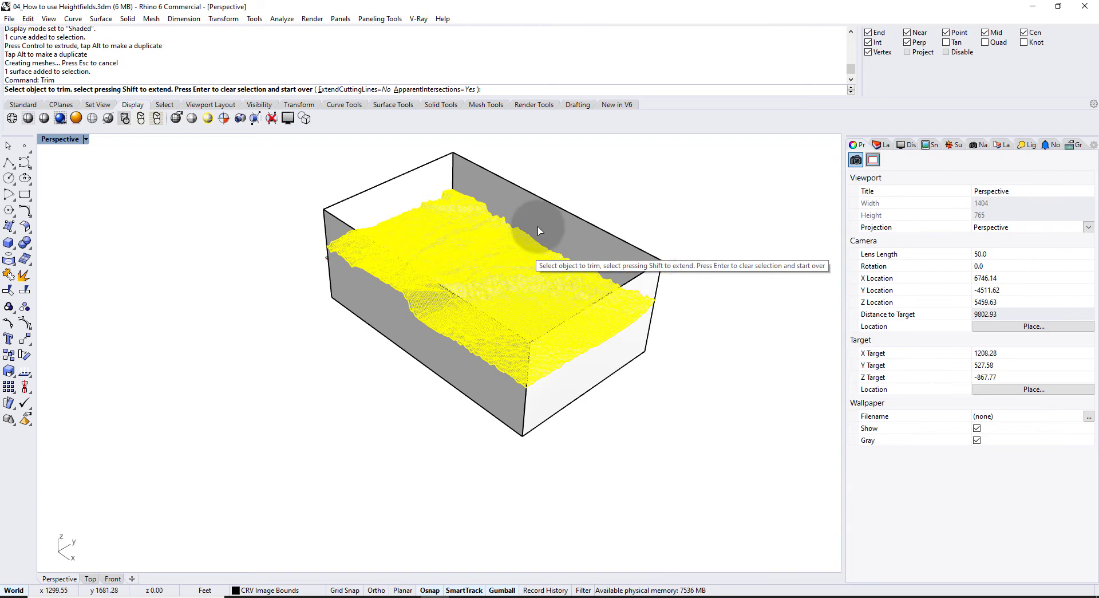
click(523, 196)
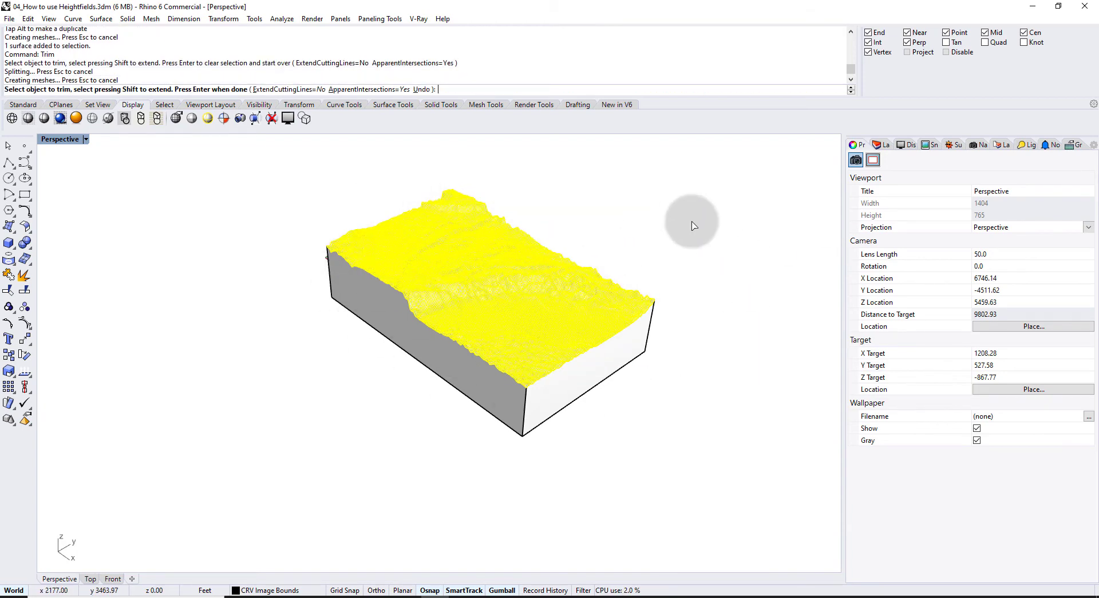
key(Return)
key(Escape)
right_drag(603, 306, 490, 266)
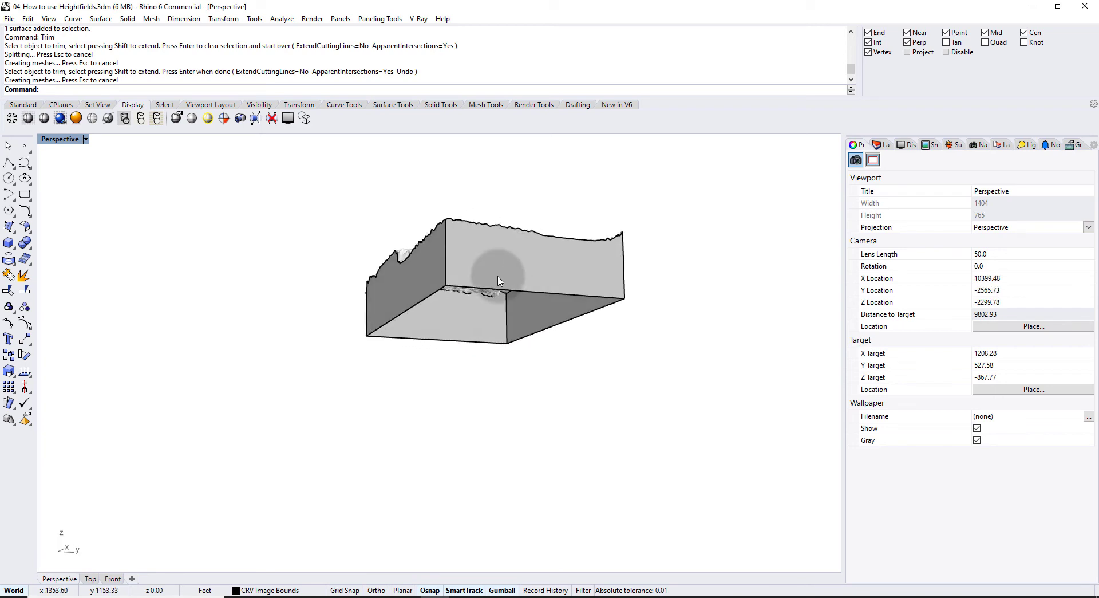
- Cap the open bottom of the wall polysurface and inspect the block from above
click(487, 331)
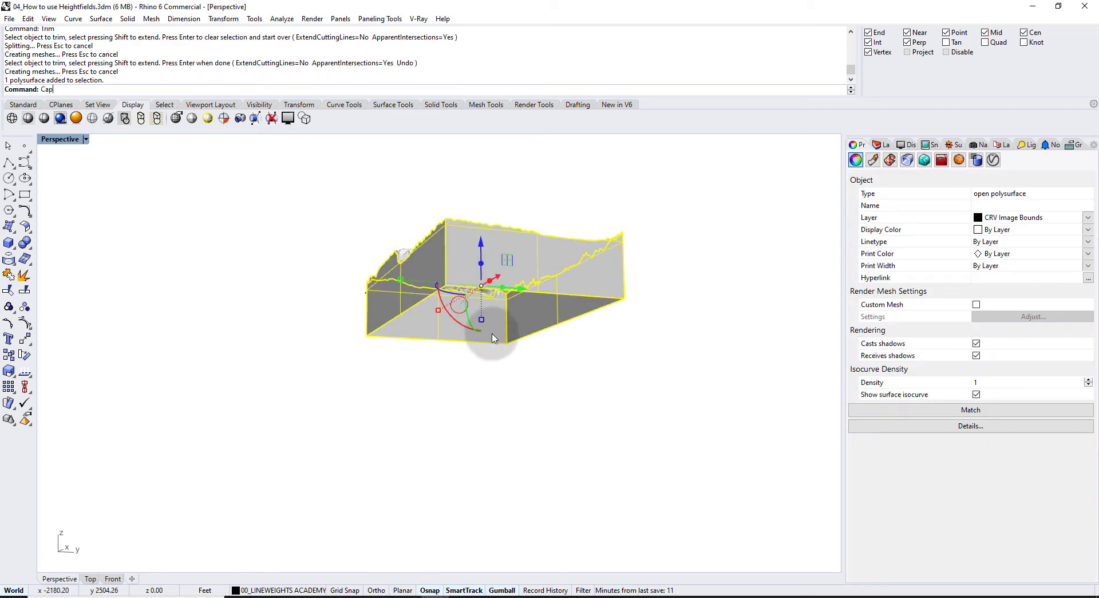
key(Return)
key(Escape)
mouse_move(492, 338)
right_down()
mouse_move(466, 280)
mouse_move(492, 326)
right_up()
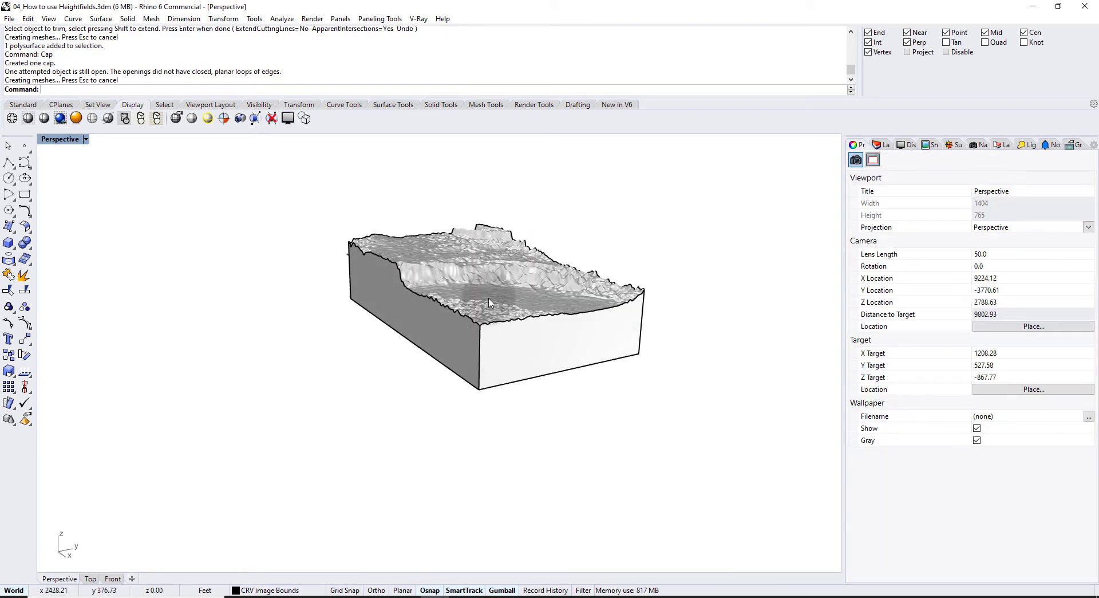
click(503, 343)
click(511, 324)
click(686, 357)
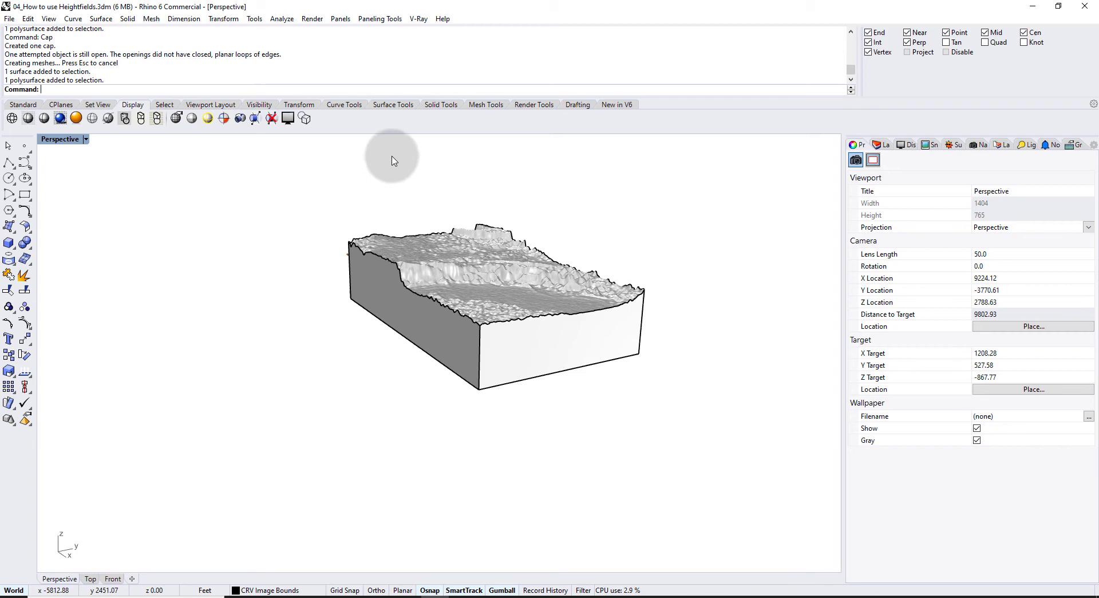
right_drag(452, 226, 438, 247)
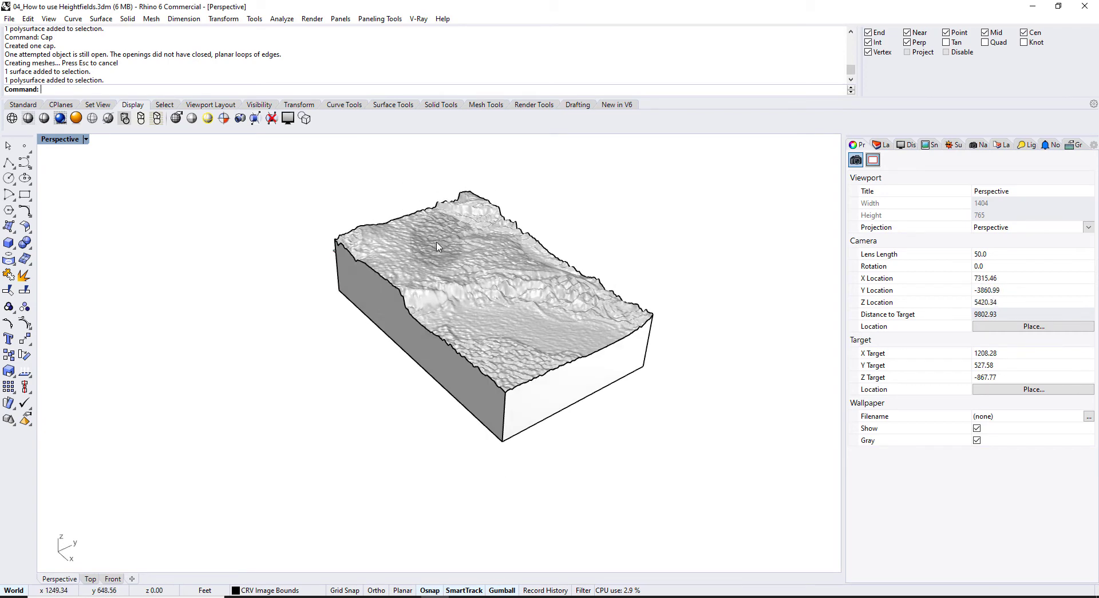
scroll(458, 266, up, 5)
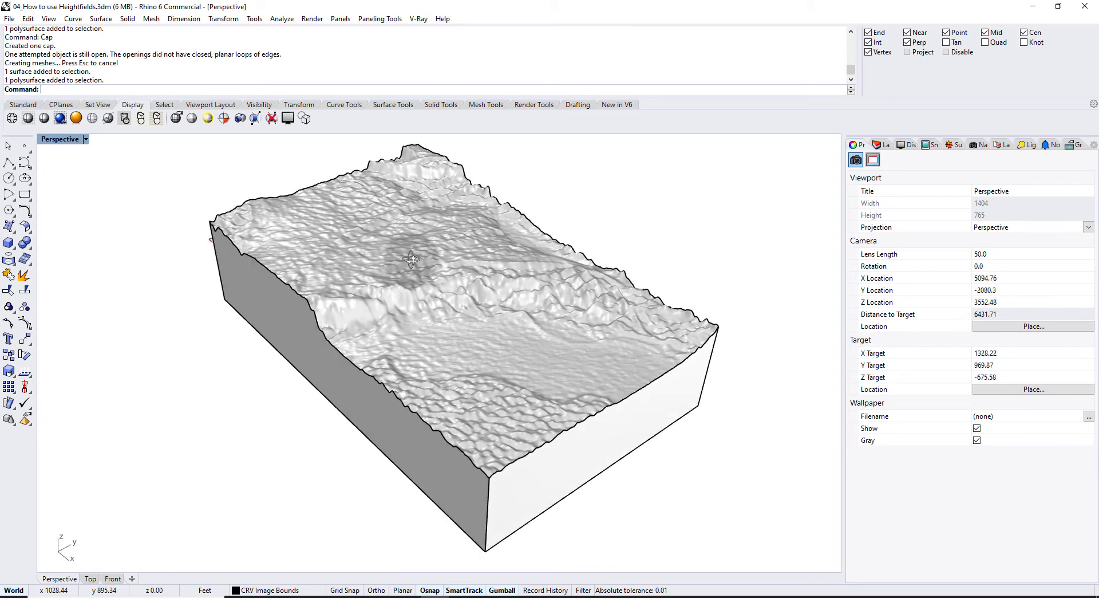
key(ctrl+alt+r)
right_drag(412, 264, 405, 299)
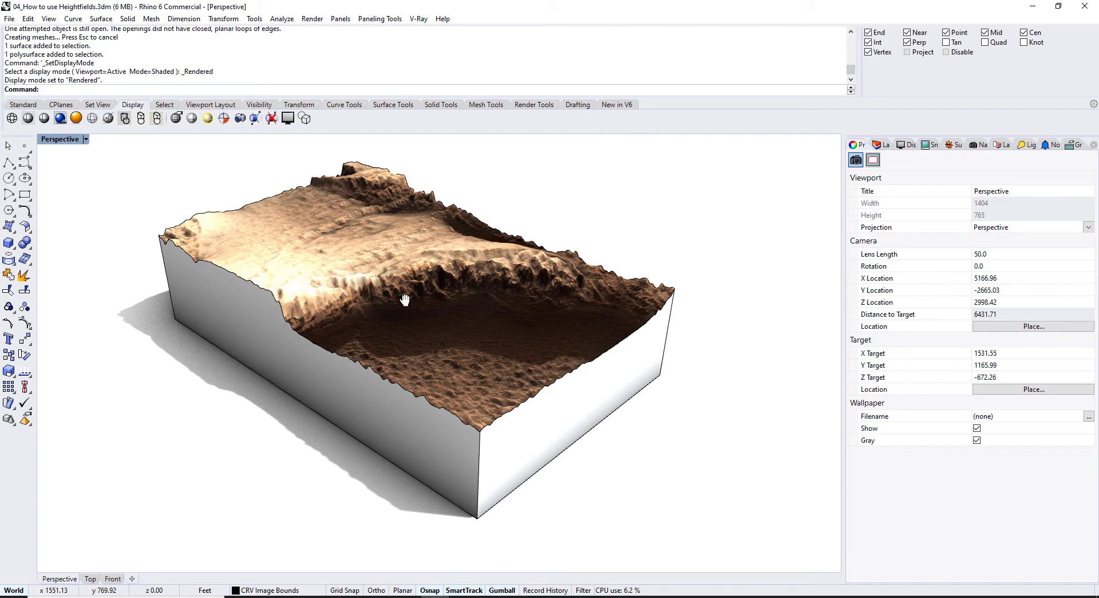
key(ctrl+alt+s)
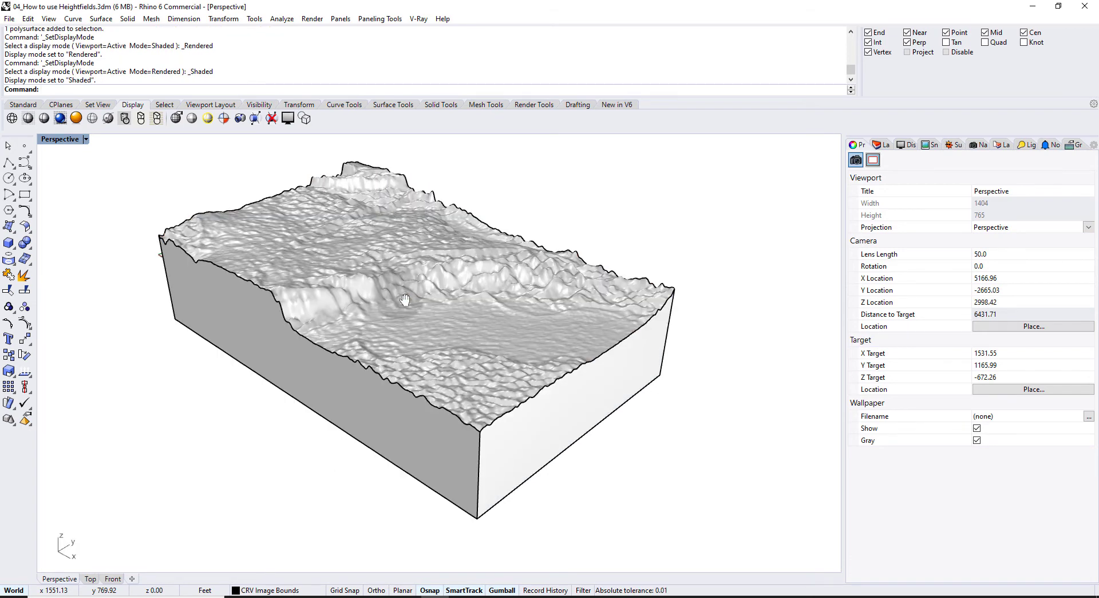
key(ctrl+alt+c)
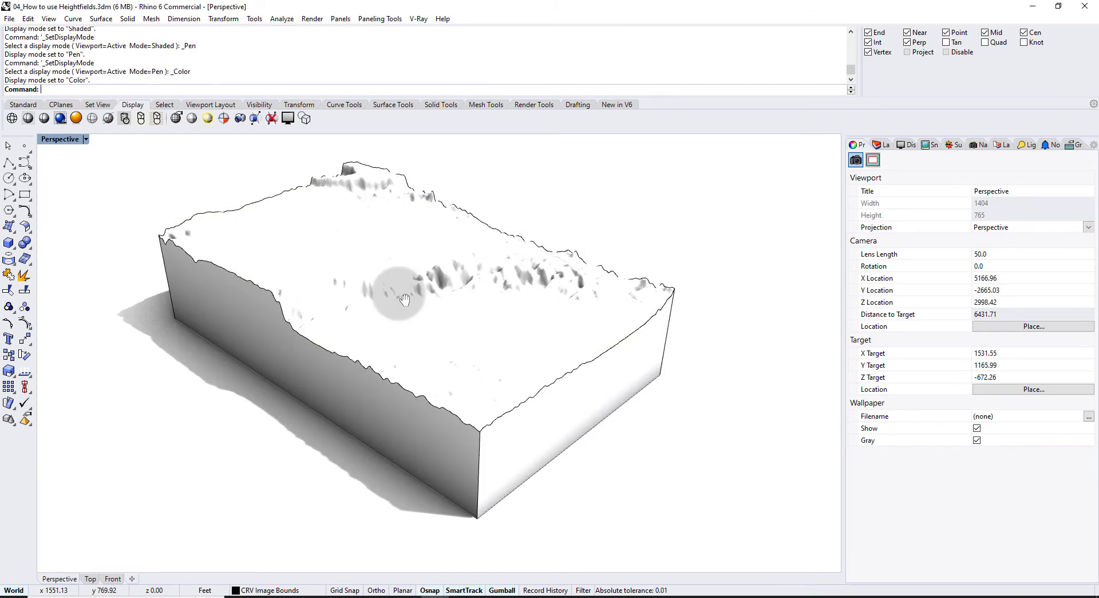
right_drag(422, 266, 437, 290)
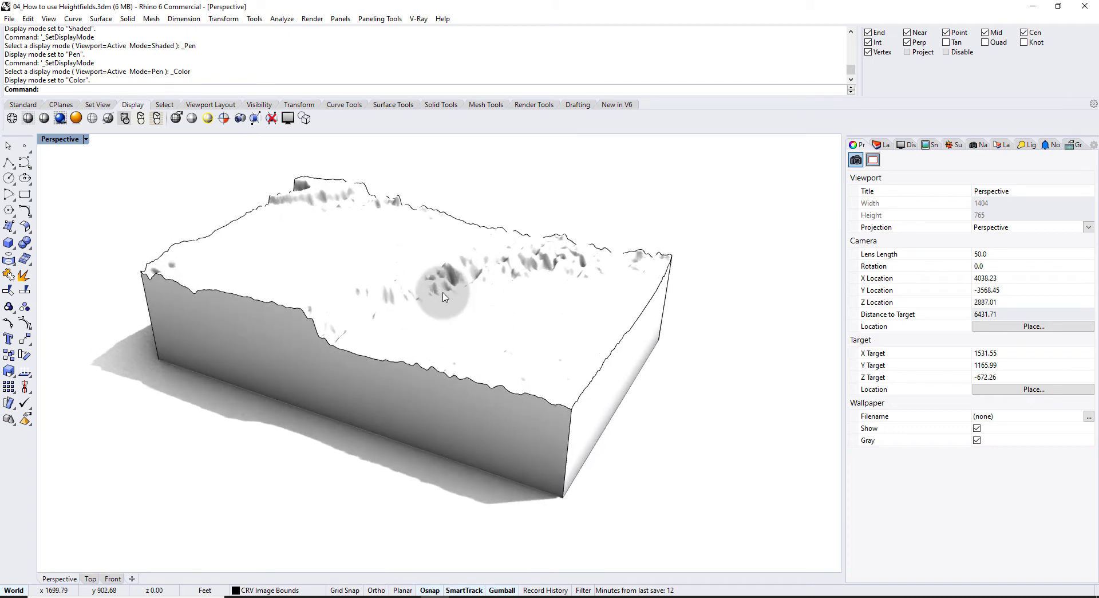
key(ctrl+alt+s)
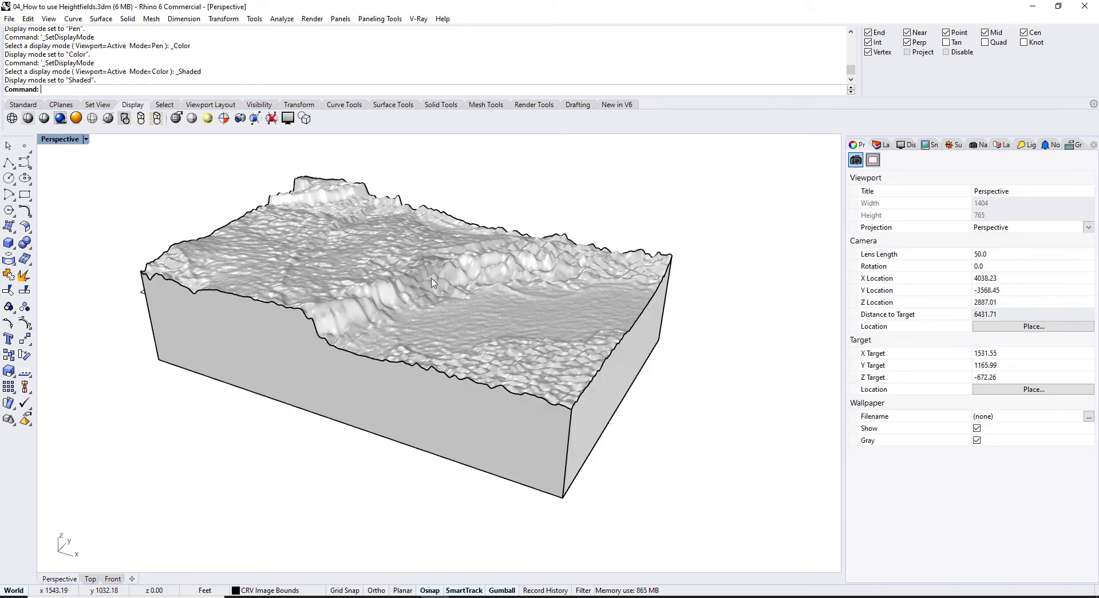
right_drag(432, 281, 415, 288)
click(414, 287)
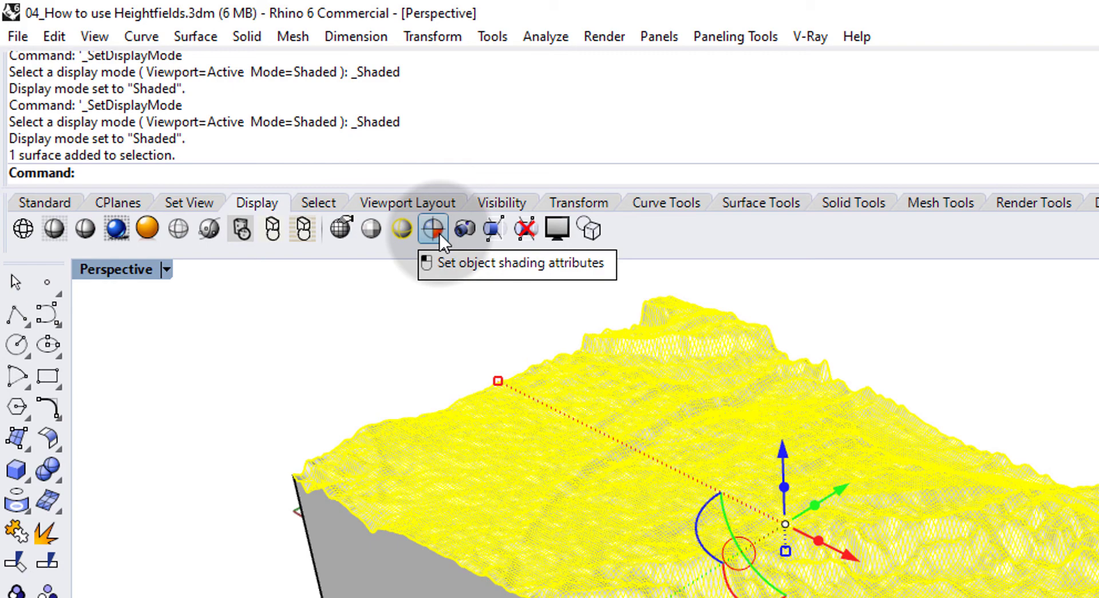
- Set the terrain surface's own display mode to Rendered with SetObjectDisplayMode
click(433, 229)
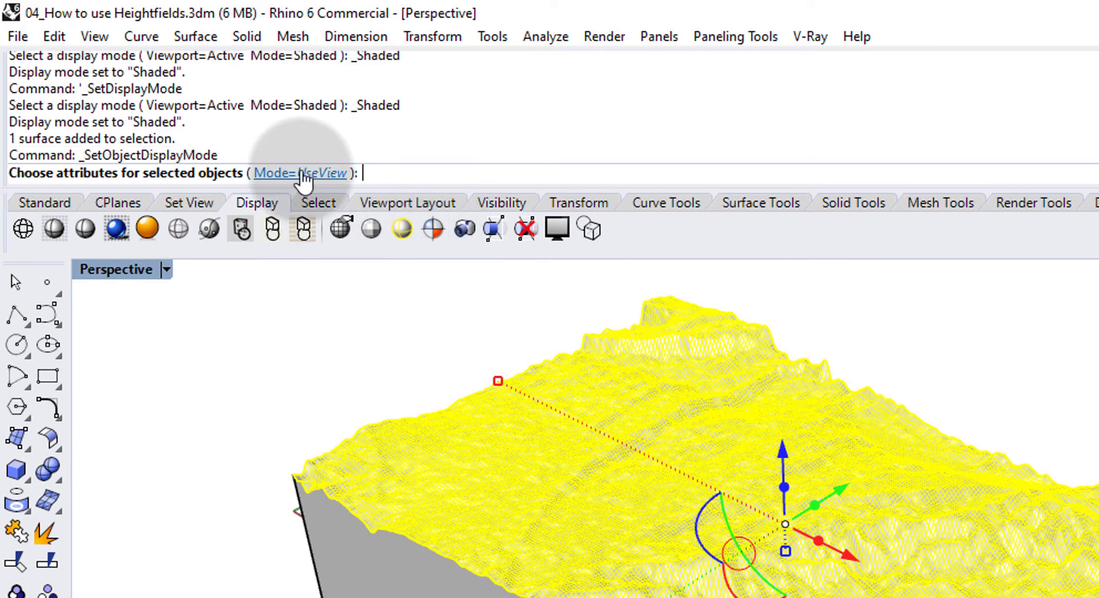
click(302, 173)
click(299, 173)
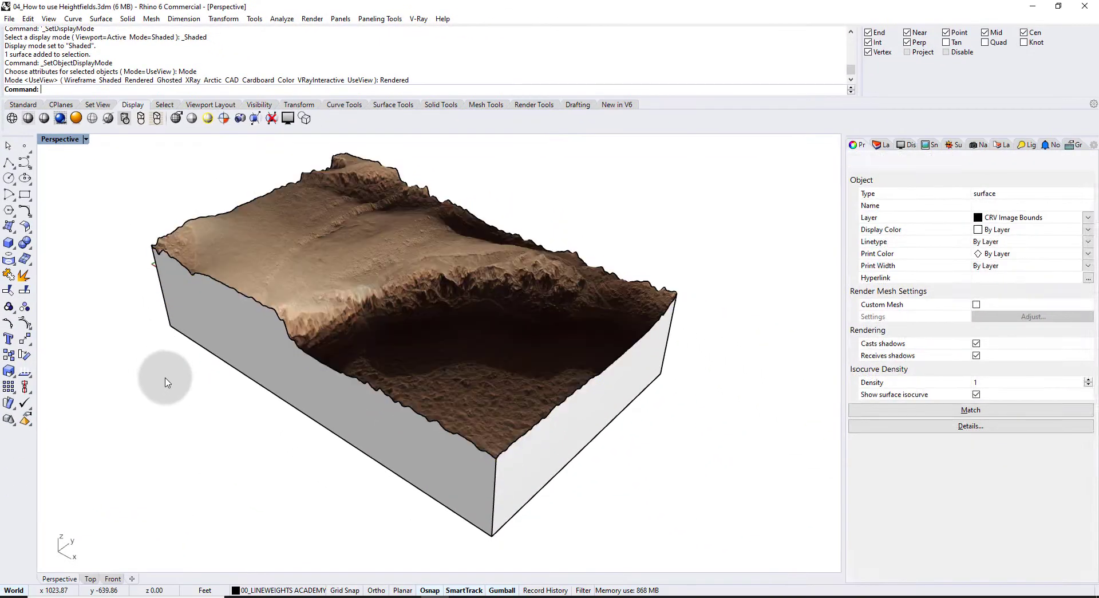
click(167, 382)
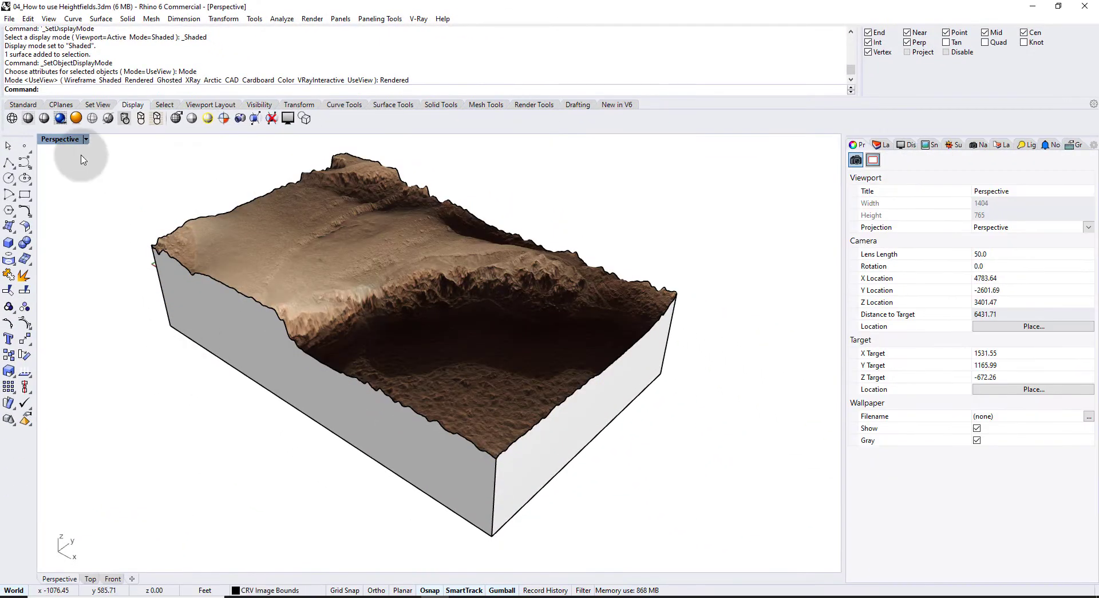
- Test the viewport in Wireframe, Shaded, Rendered and Ghosted modes, ending in Shaded
click(12, 118)
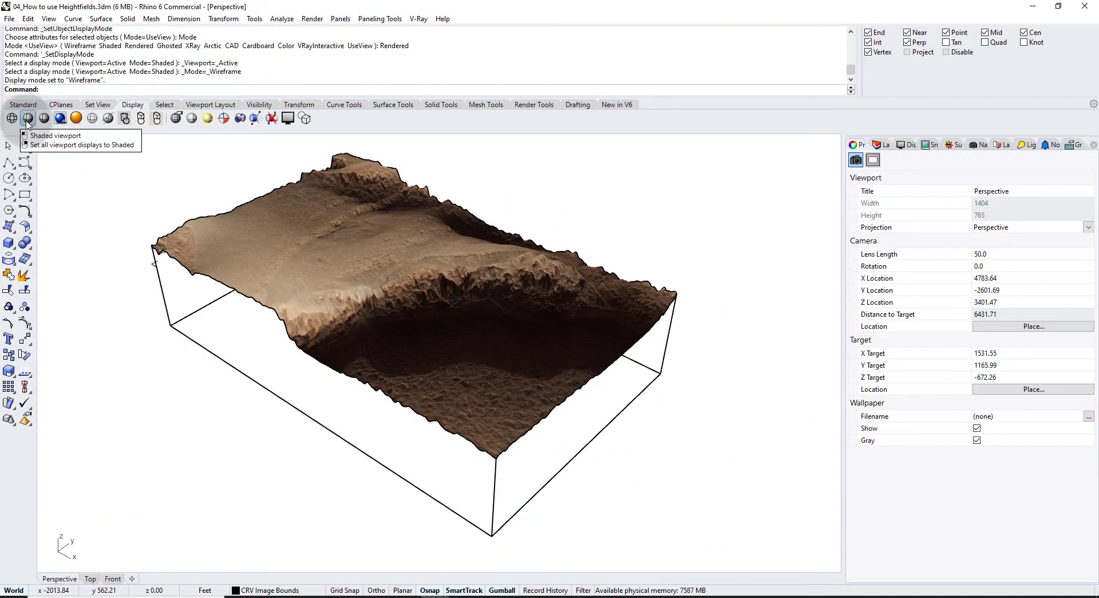
click(28, 119)
click(60, 118)
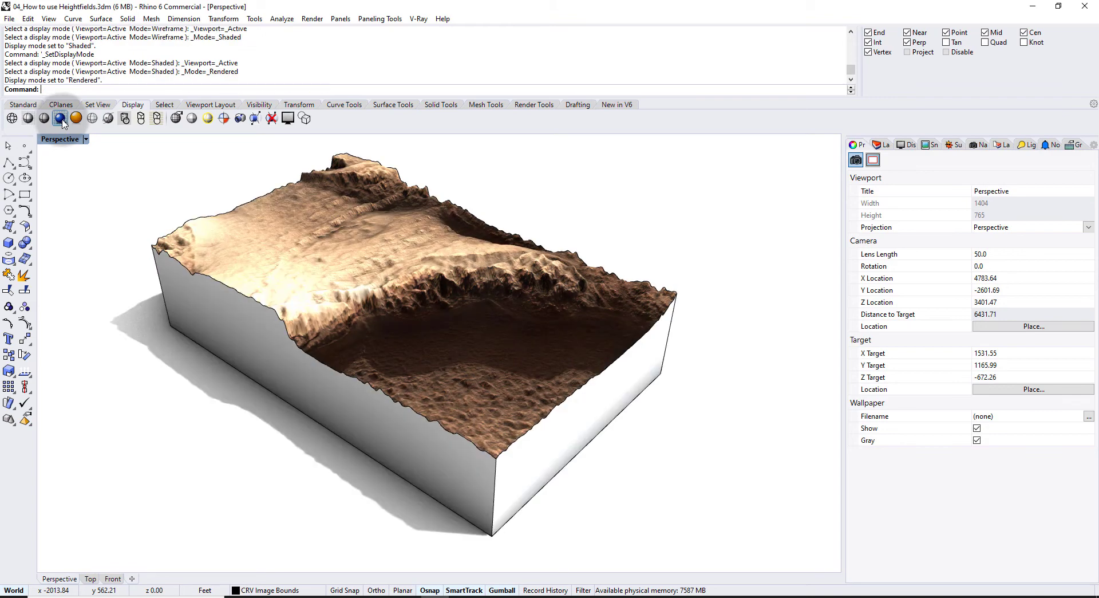
click(92, 119)
right_drag(271, 335, 298, 323)
click(364, 279)
right_drag(451, 229, 369, 290)
click(522, 179)
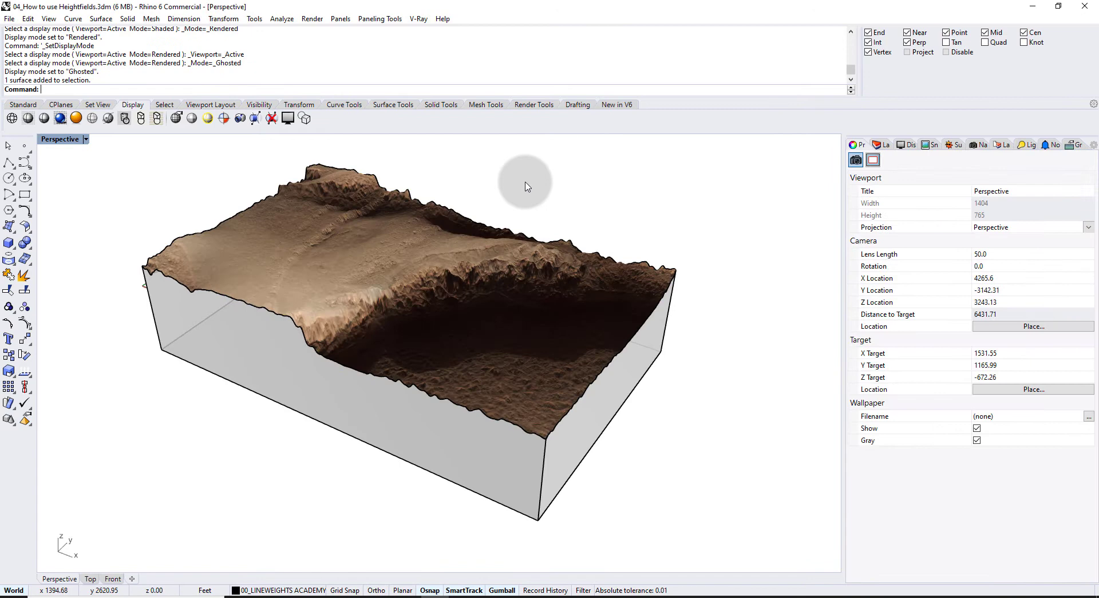
key(ctrl+alt+s)
mouse_move(454, 260)
right_down()
mouse_move(446, 240)
mouse_move(412, 307)
mouse_move(348, 237)
mouse_move(275, 236)
mouse_move(388, 282)
mouse_move(414, 338)
mouse_move(412, 307)
mouse_move(418, 326)
mouse_move(439, 328)
right_up()
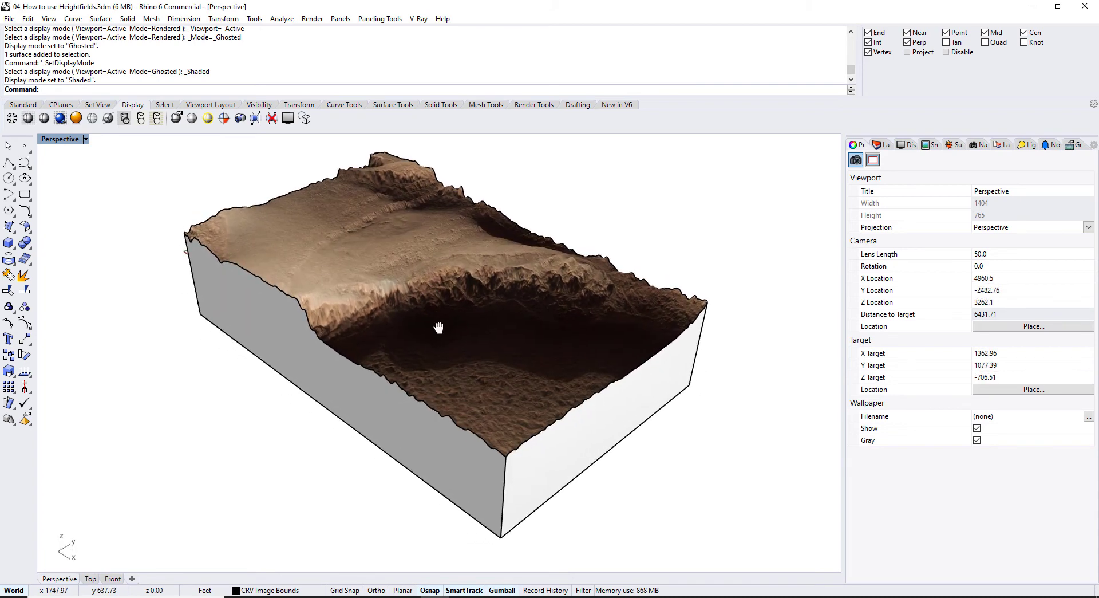